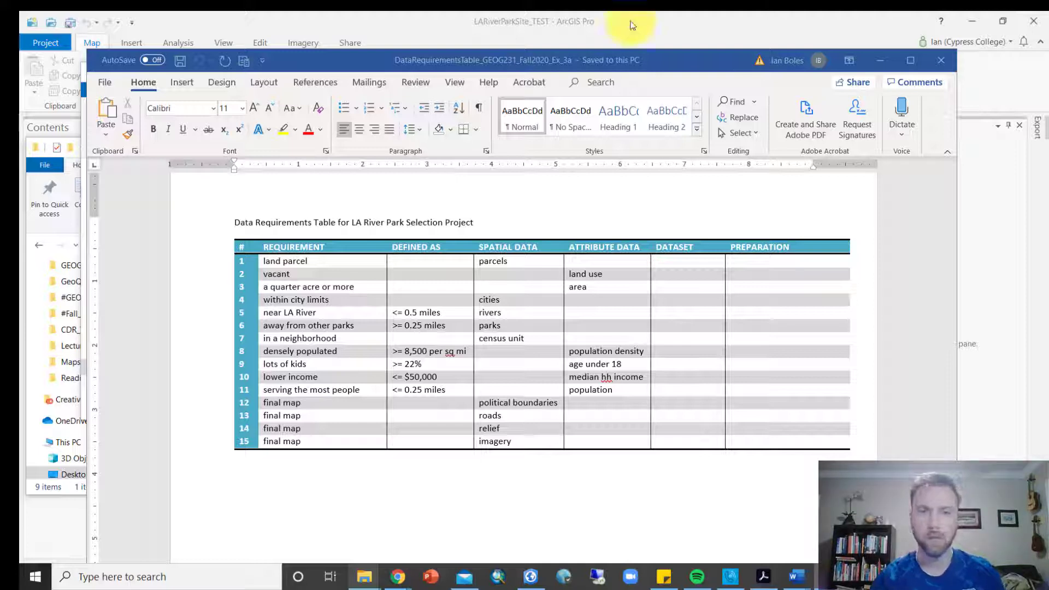
Fill in the Dataset column of the requirements table with "parcels" for requirement 1 and "vacant" for requirement 2
double_click(608, 62)
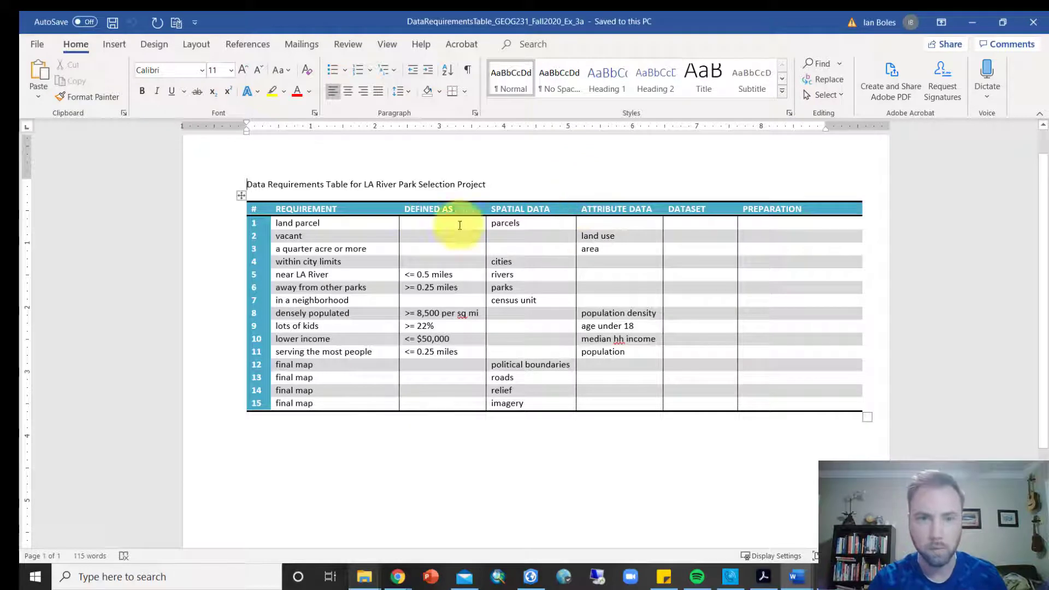
left_click(684, 224)
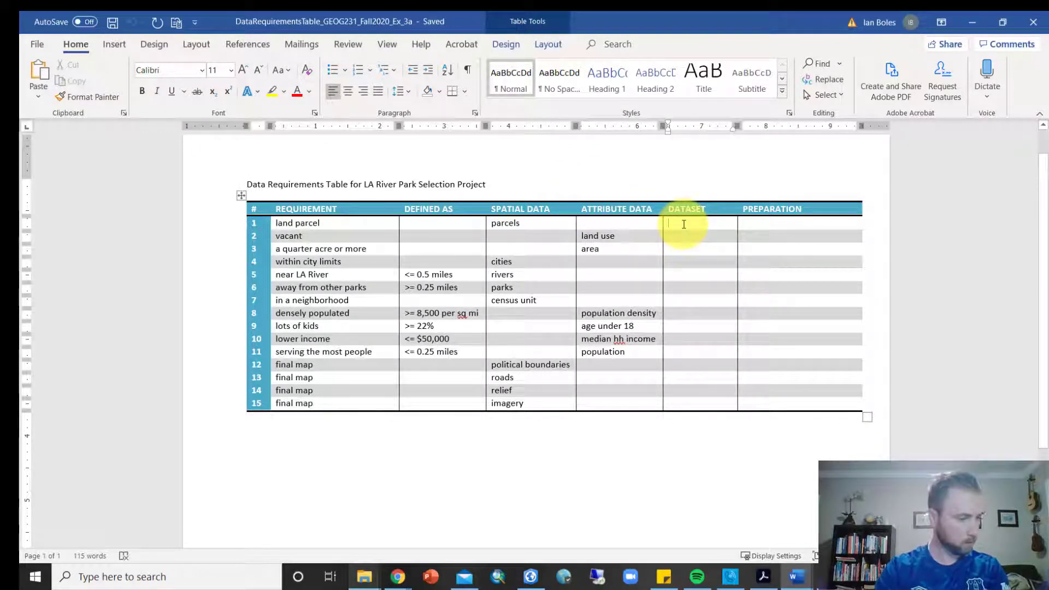
type("parcels")
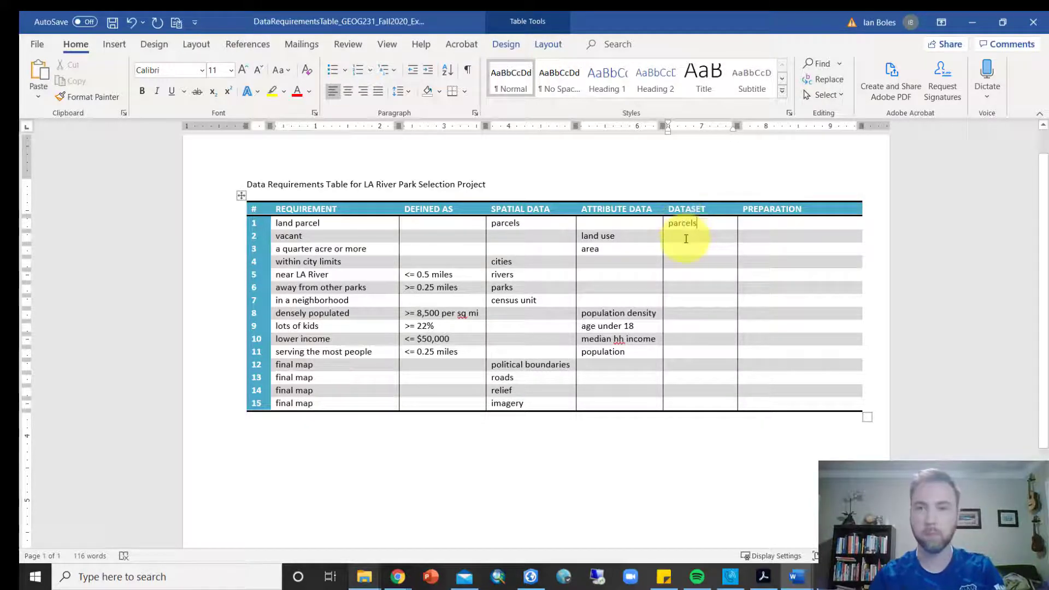
left_click(686, 236)
type("vacant")
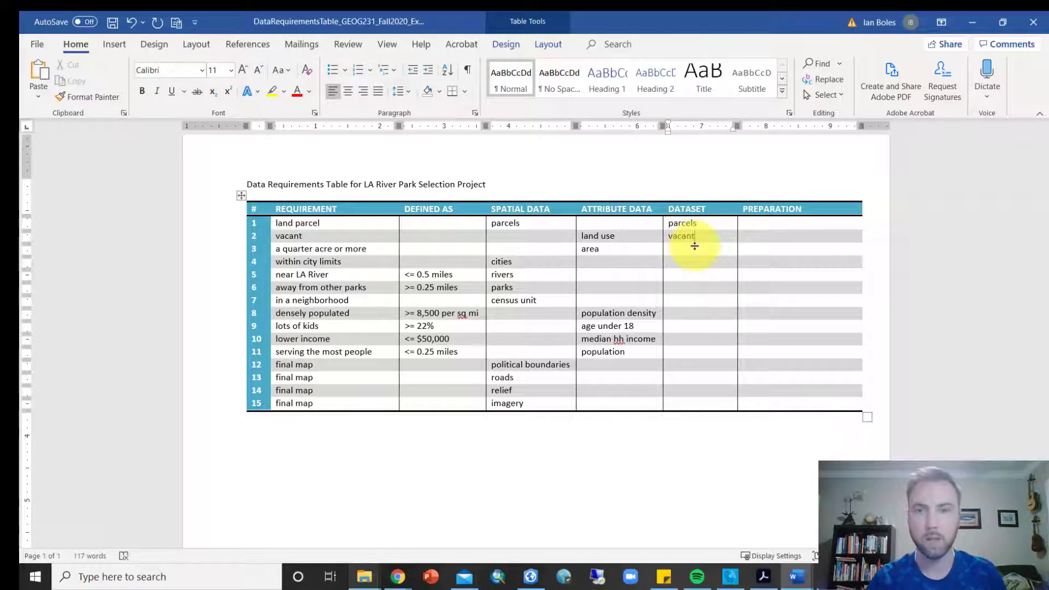
left_click(690, 252)
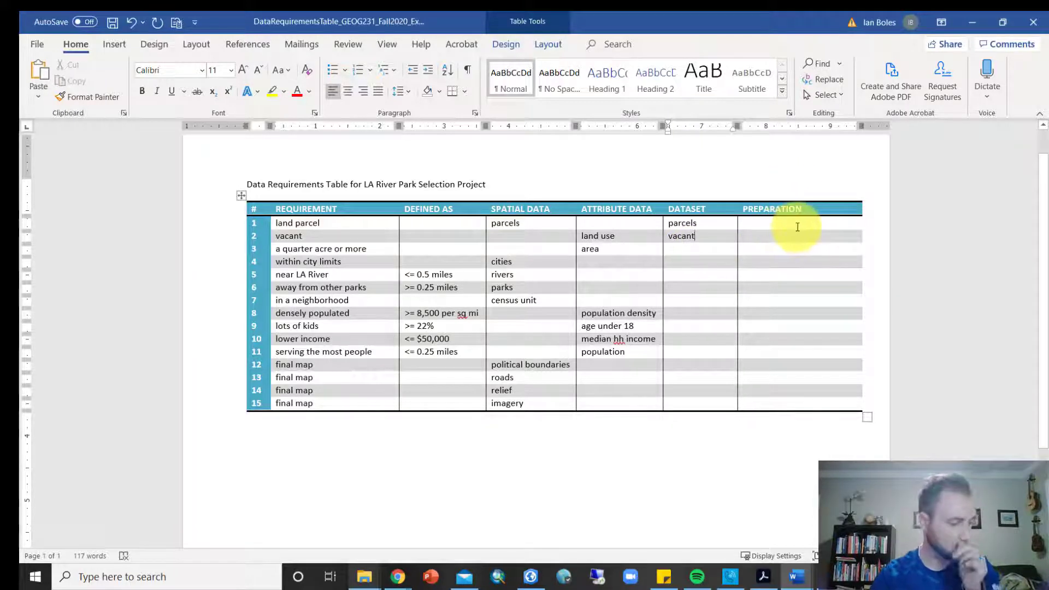
Enter "join table to parcels" as the preparation for requirement 2, the vacant land use row
left_click(782, 238)
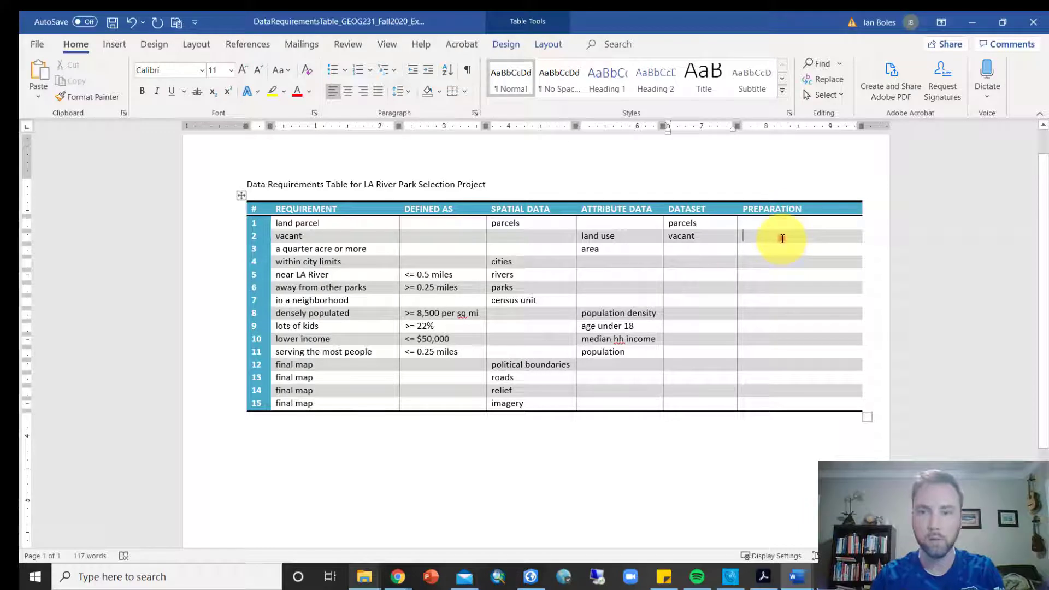
type("join ta")
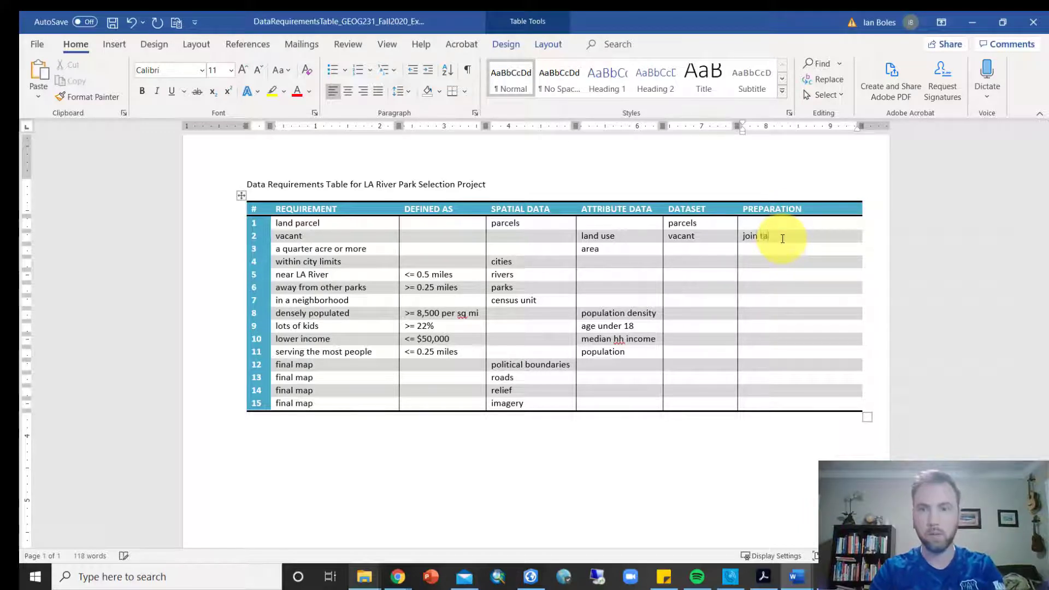
type("ble to parcels")
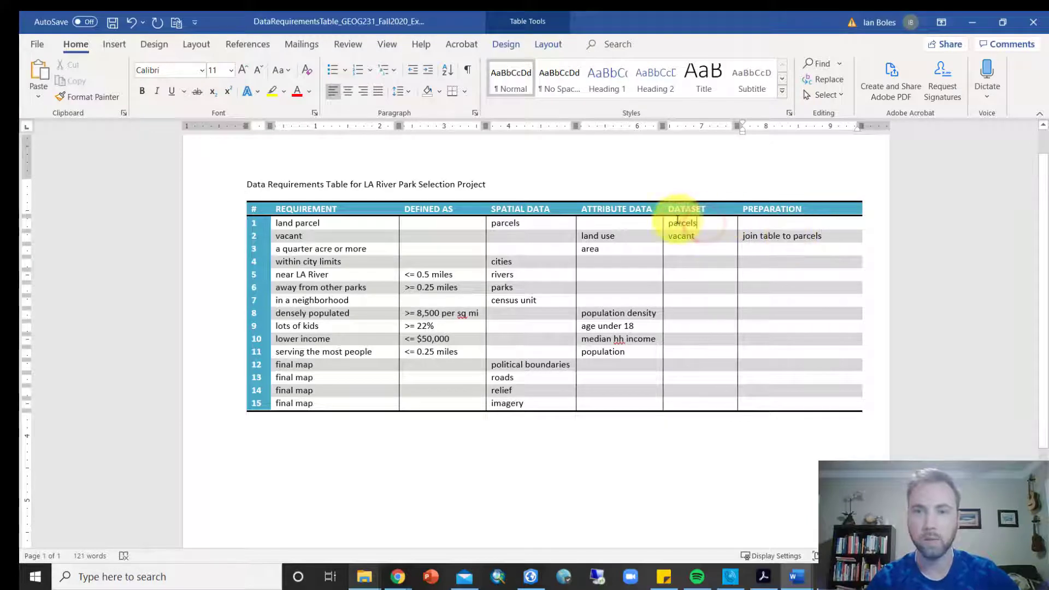
double_click(682, 223)
left_click(885, 208)
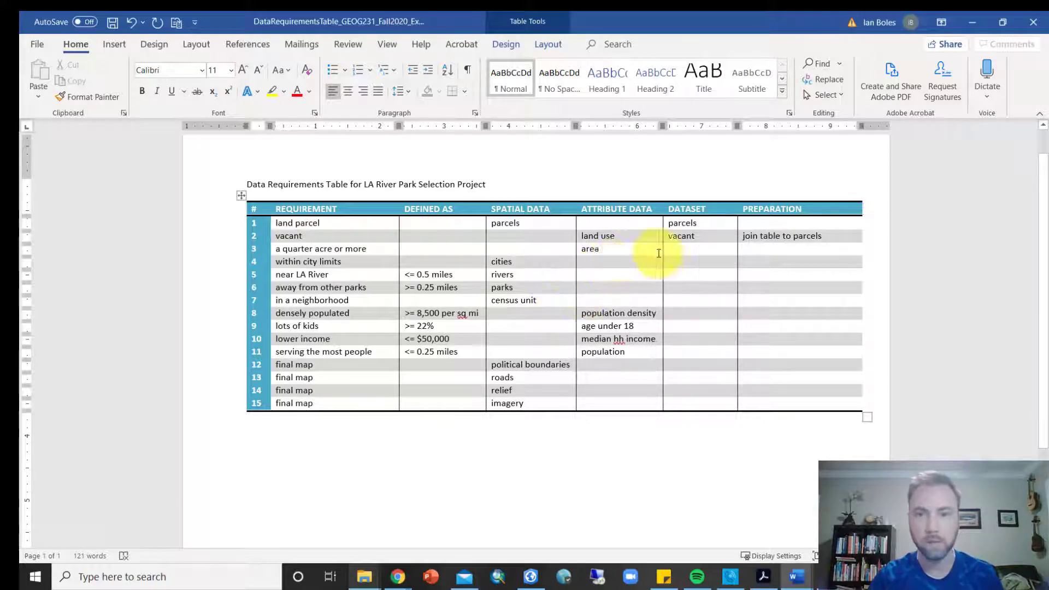
Enter "Parcels" as the dataset for requirement 3 and capitalize the dataset name in requirement 1 to match
left_click(690, 249)
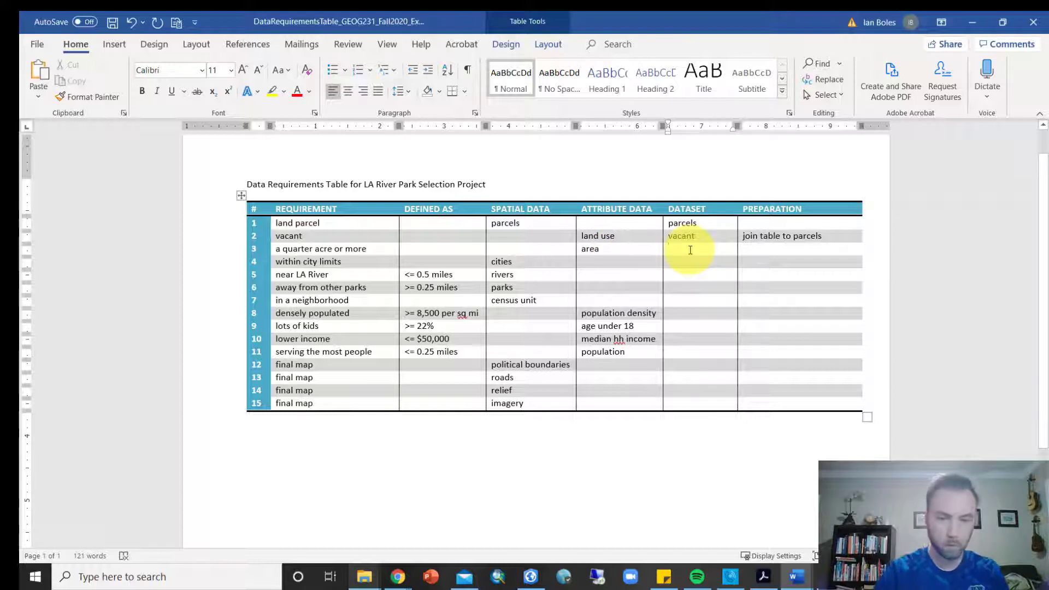
type("Parcel")
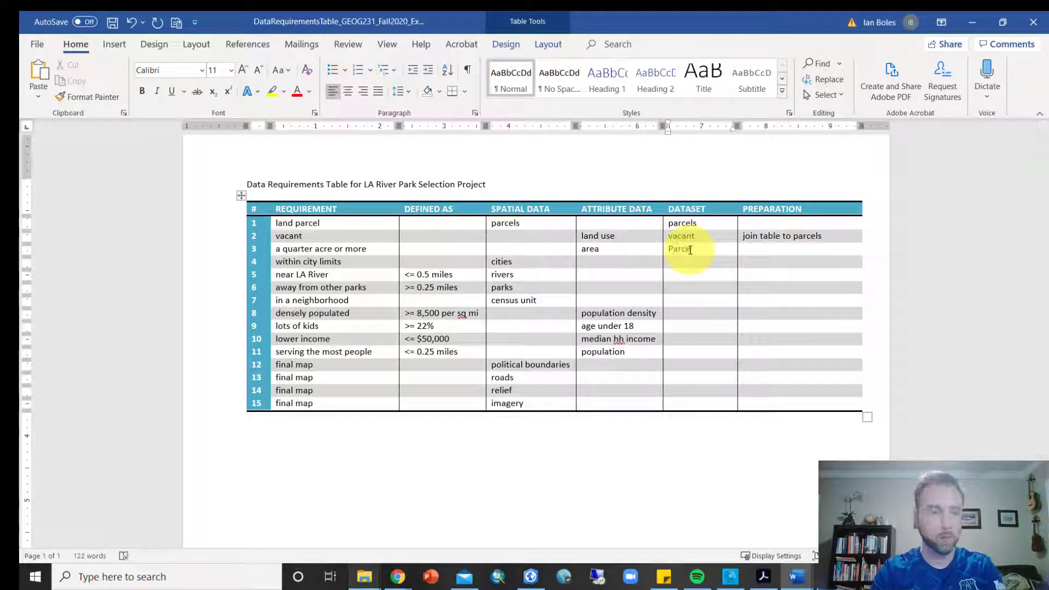
type("s")
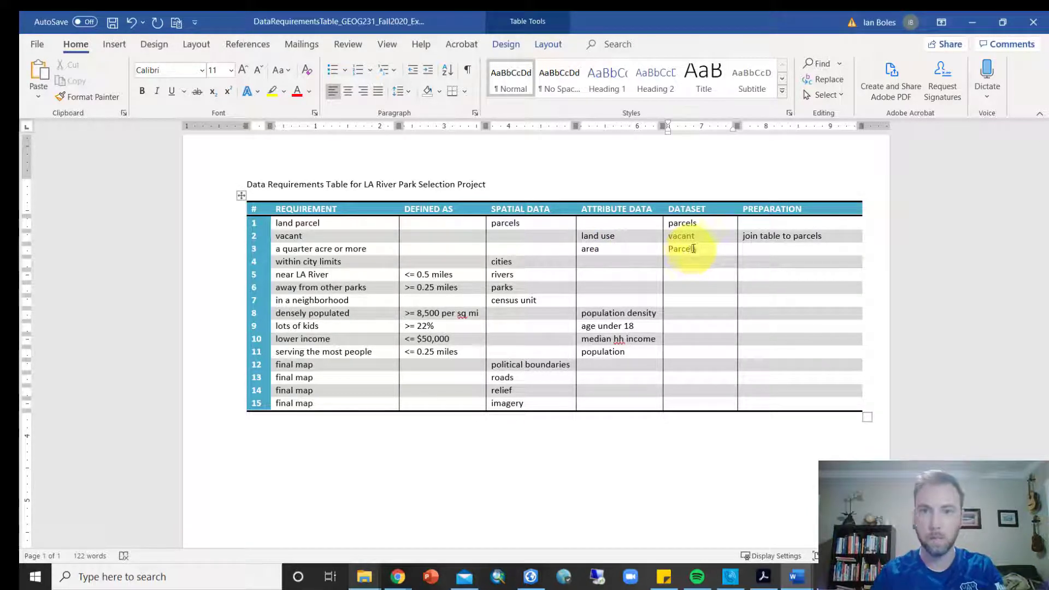
left_click_drag(659, 223, 671, 228)
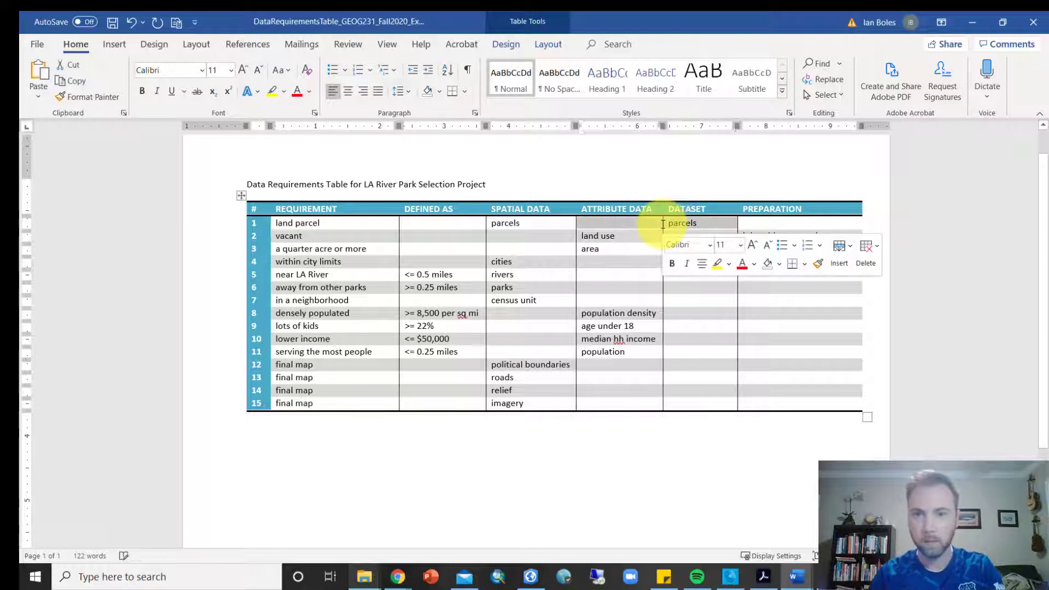
left_click(671, 228)
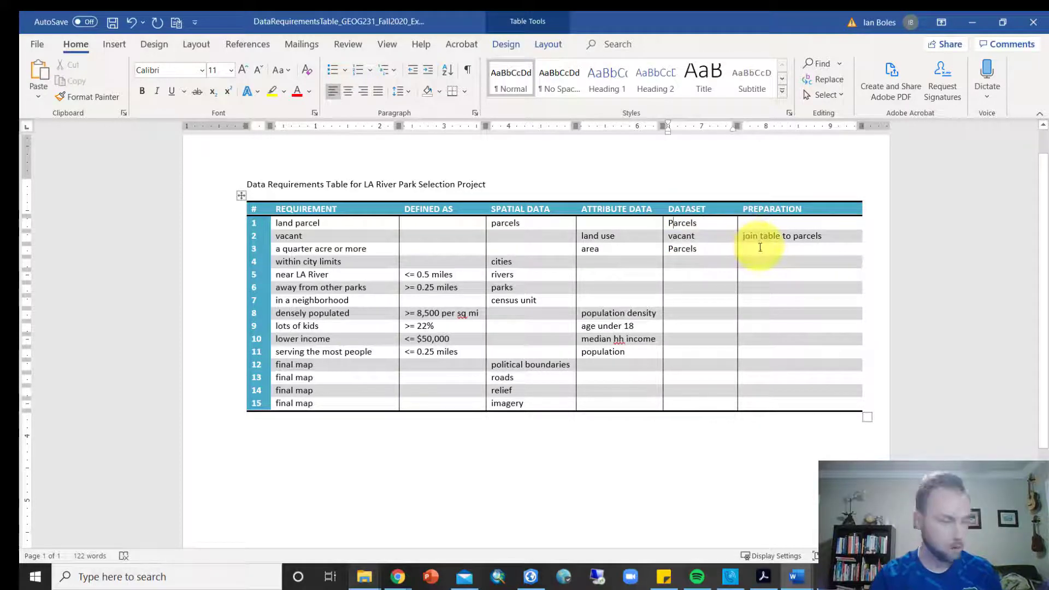
Enter "calculate area" as the preparation for requirement 3 and minimize the document
left_click(779, 251)
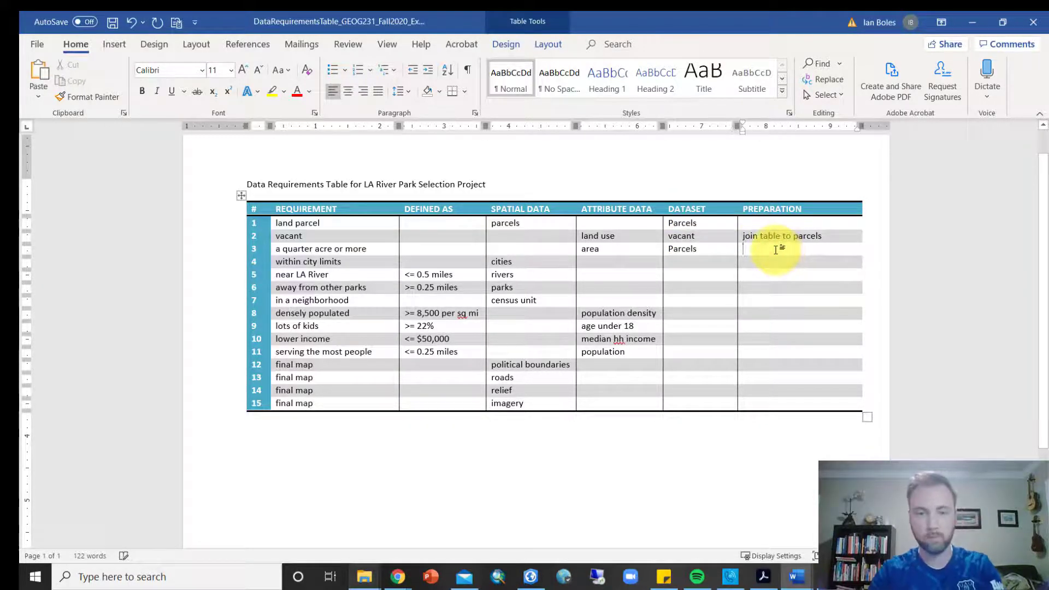
type("calculate area")
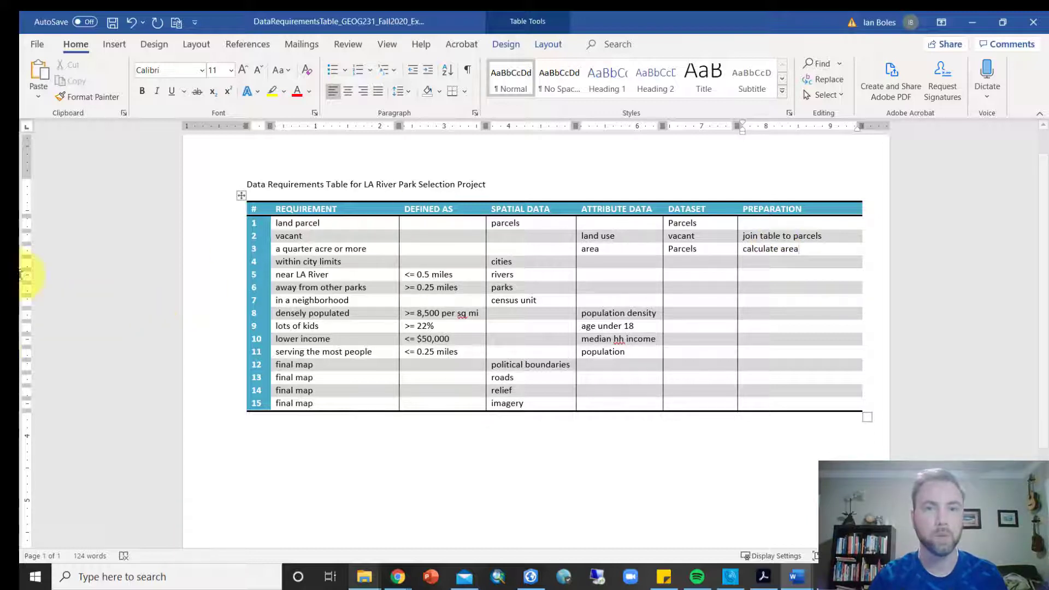
left_click(970, 22)
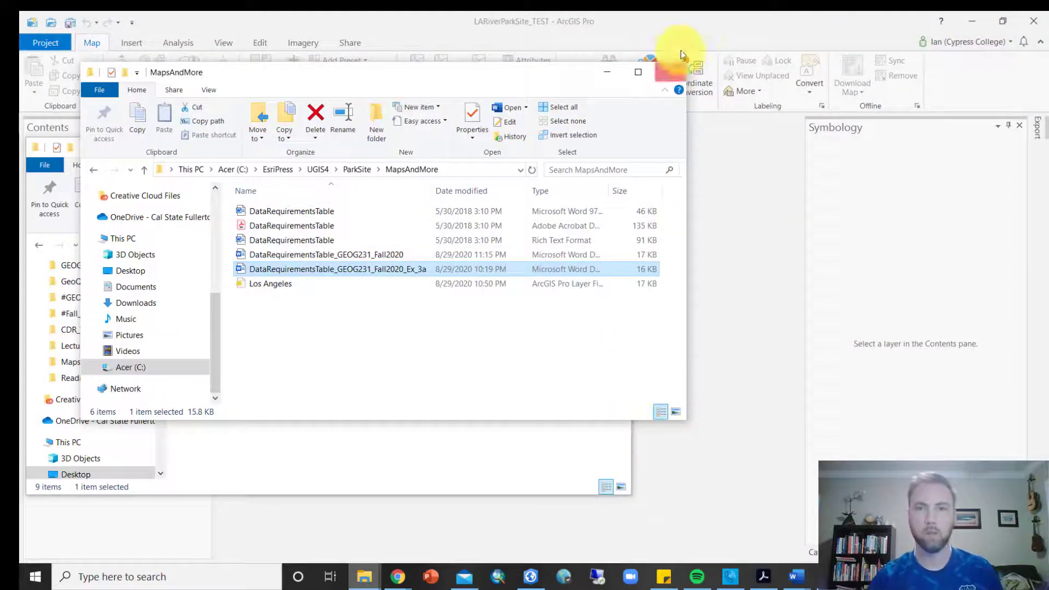
Switch to ArcGIS Pro, show the project catalog and add a new map to the LARiverParkSite_TEST project
left_click(672, 28)
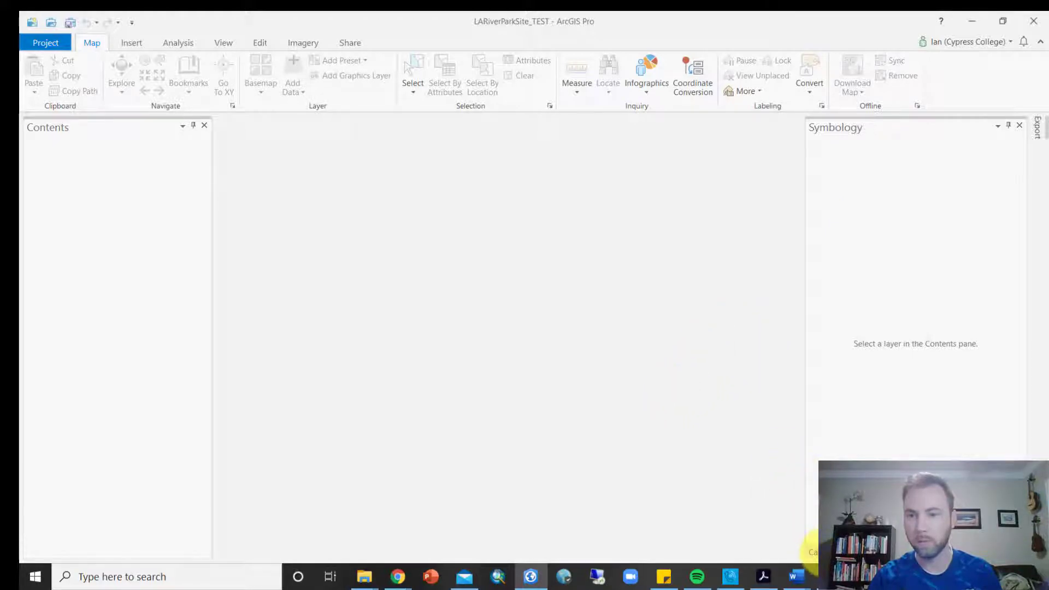
left_click(812, 552)
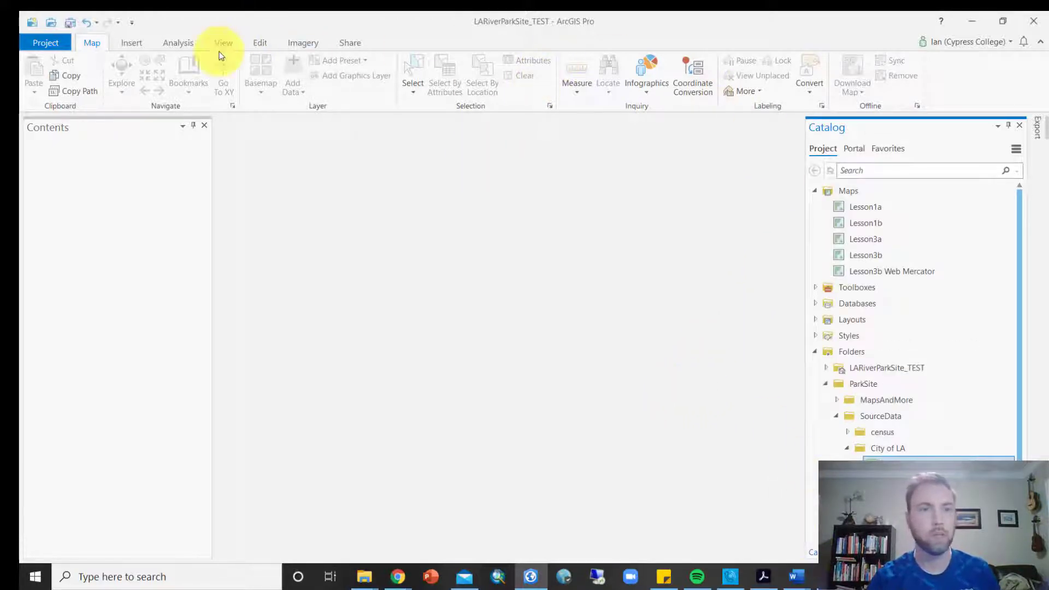
left_click(235, 43)
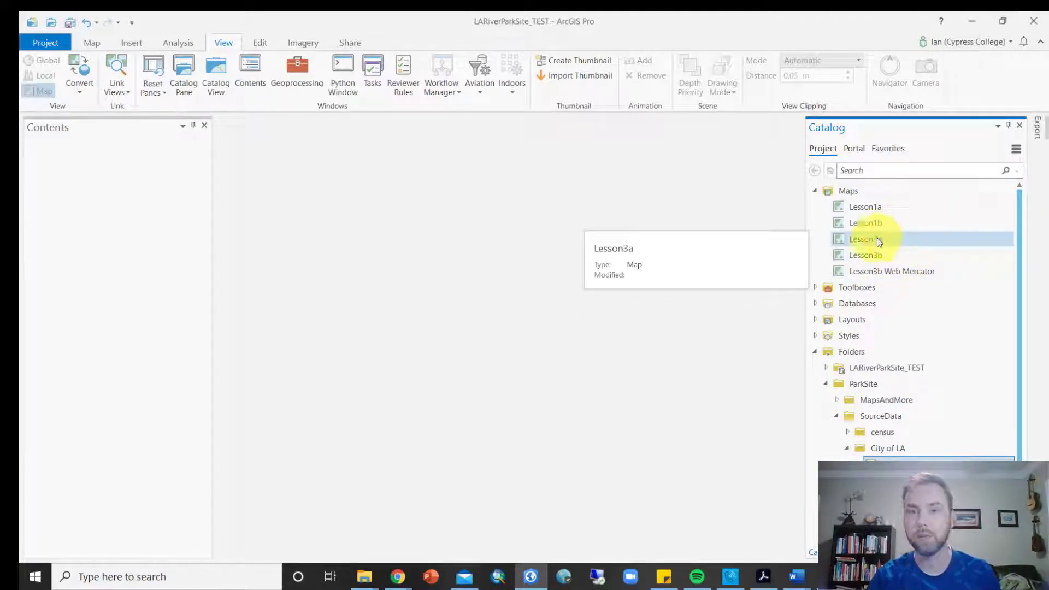
right_click(855, 194)
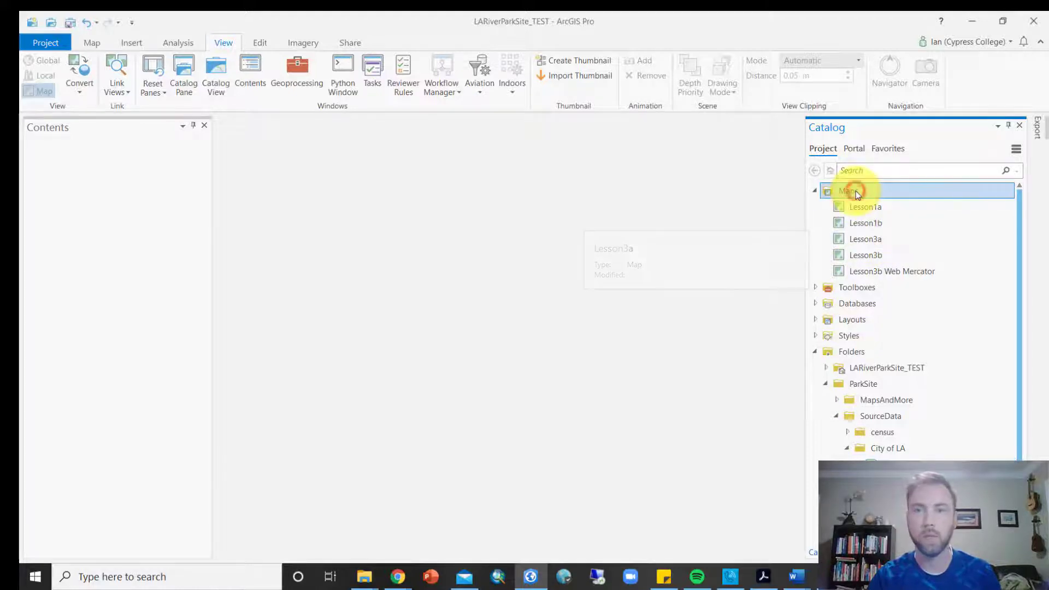
left_click(905, 200)
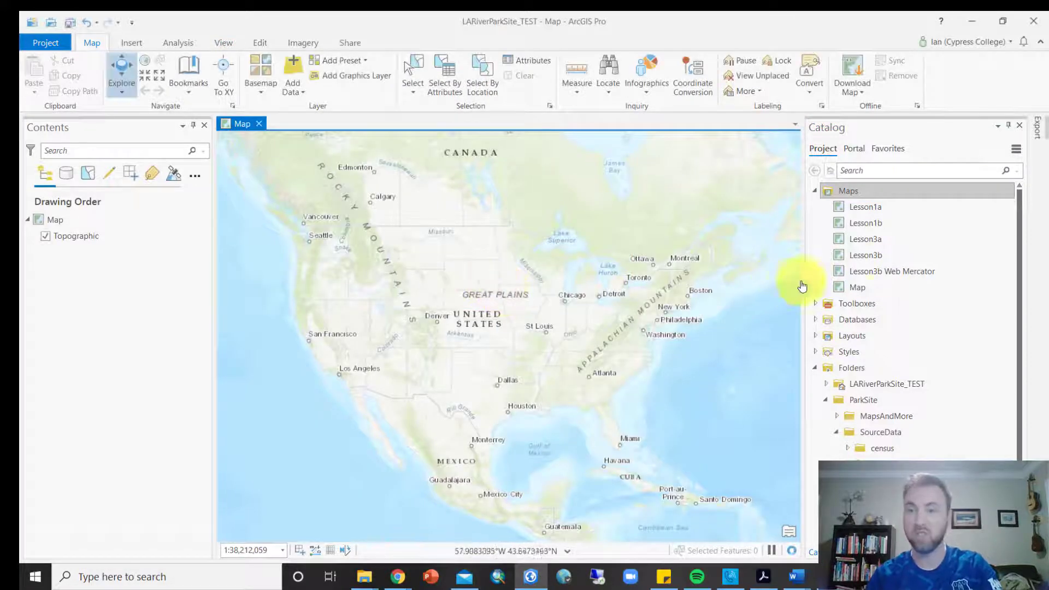
Rename the newly added map in the project catalog as Lesson3a_Ver2
left_click(850, 288)
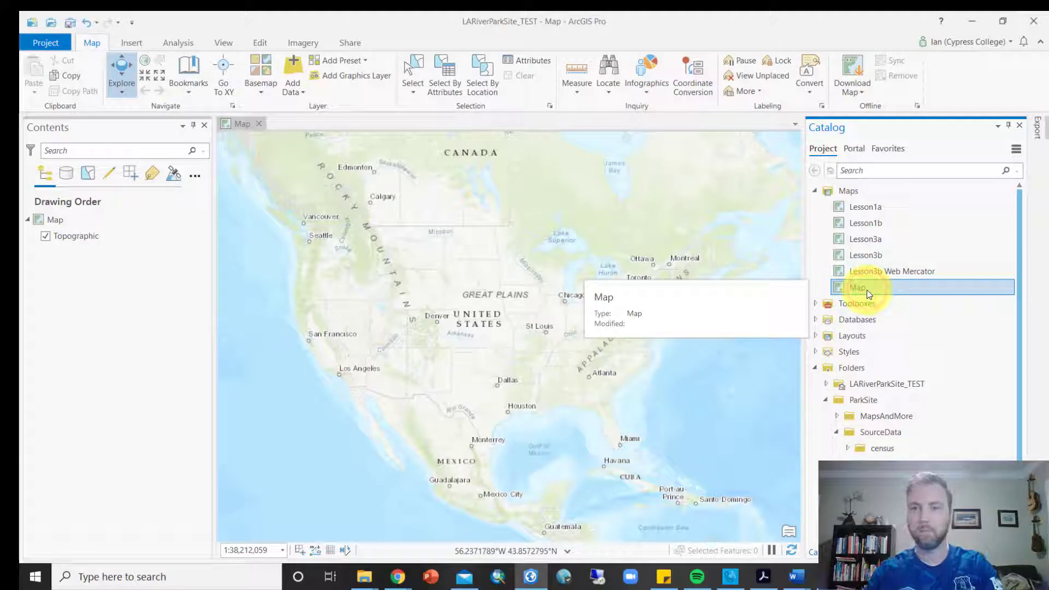
right_click(868, 291)
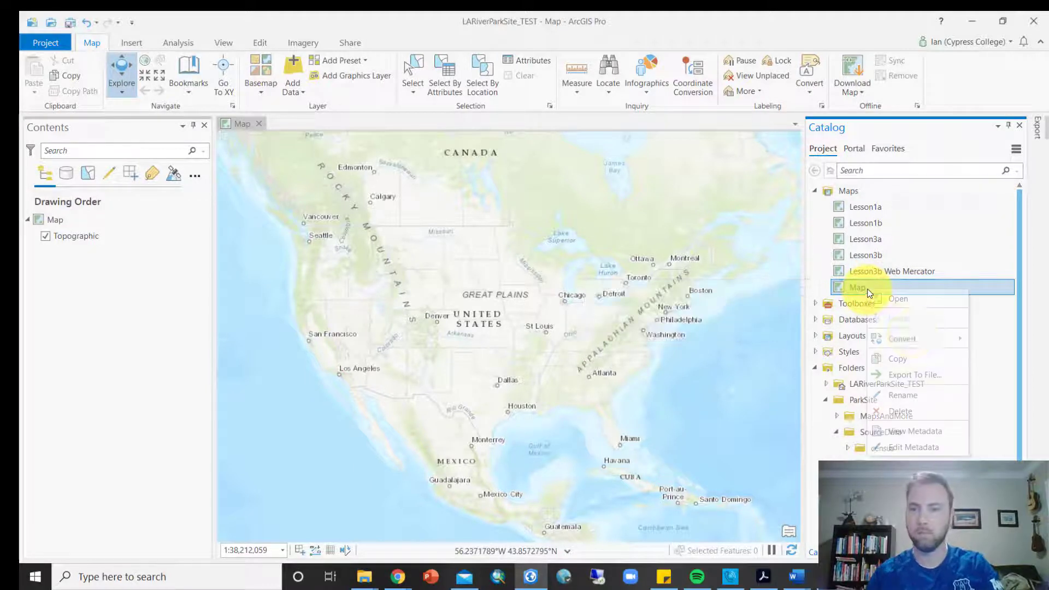
left_click(907, 396)
type("Lesson")
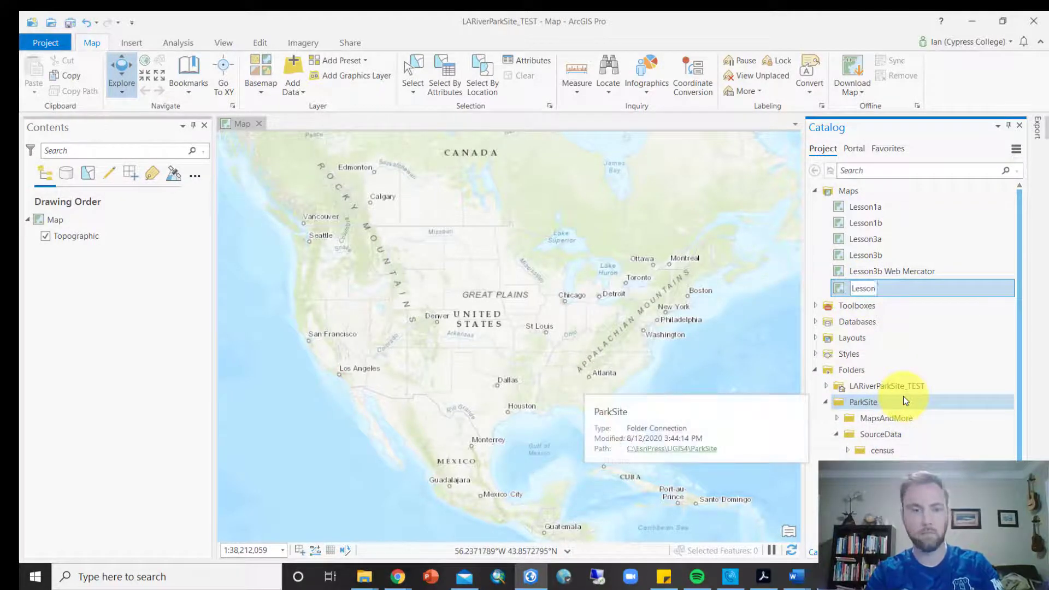
type("3a_Ver")
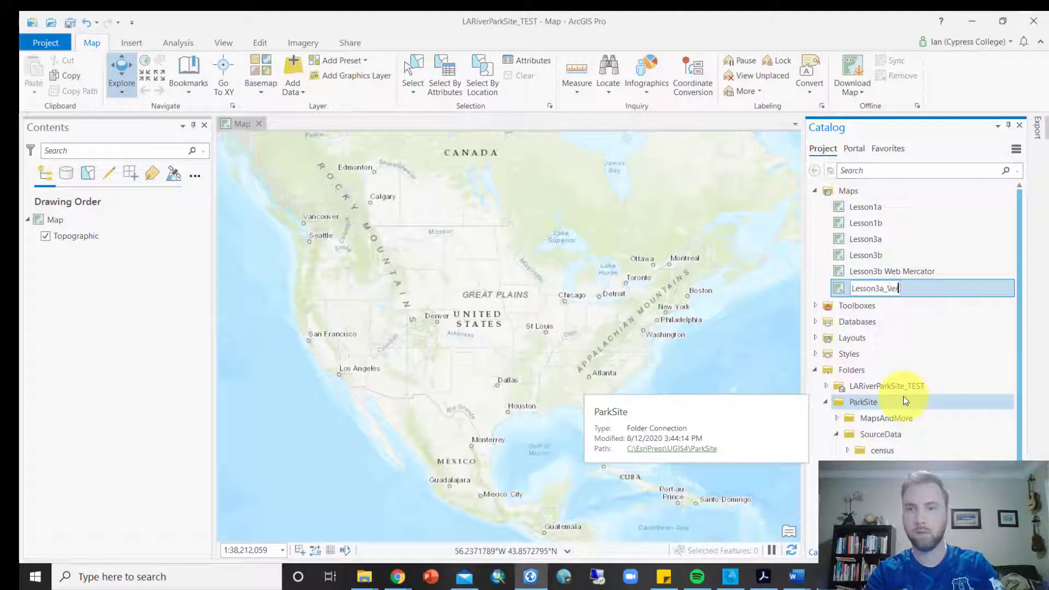
type("2")
key("BackSpace")
type("2")
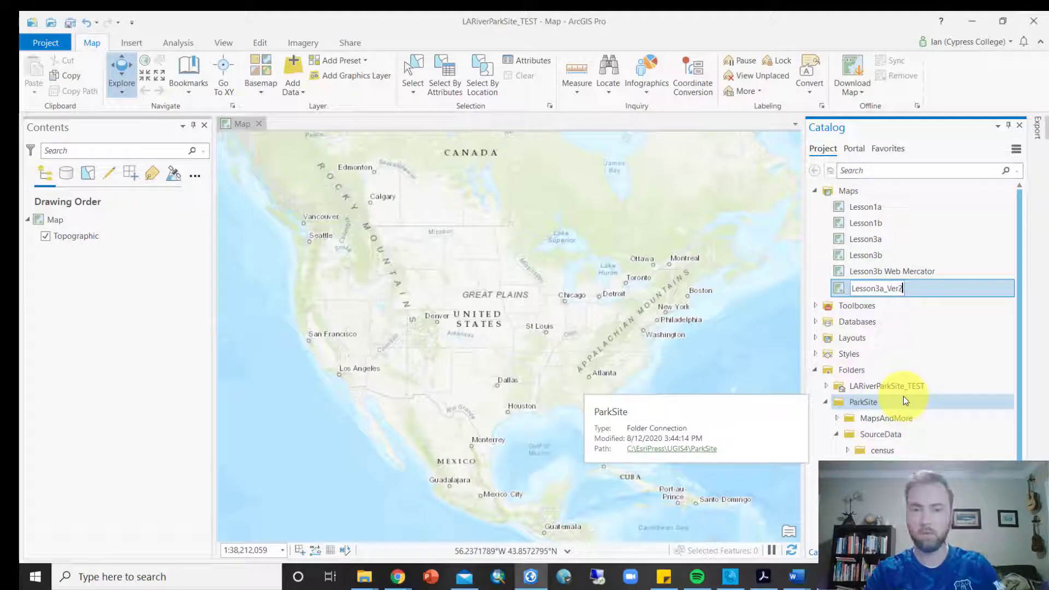
key("Return")
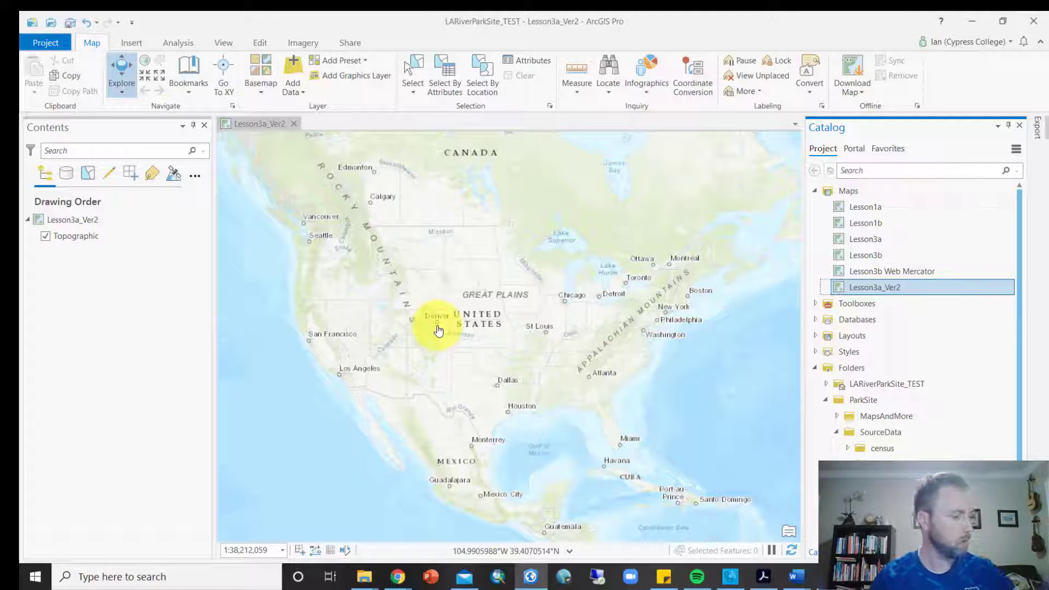
Add the VacantParcels table from the ParkSite SourceData folder to the Lesson3a_Ver2 map and select it among the standalone tables
left_click(829, 400)
left_click(814, 369)
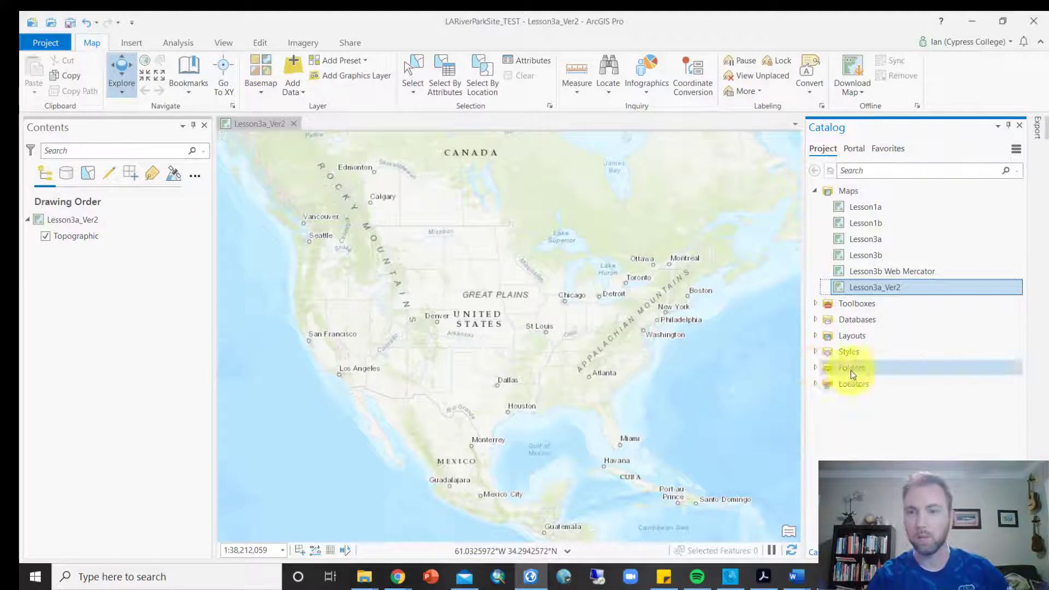
left_click(815, 368)
left_click(825, 385)
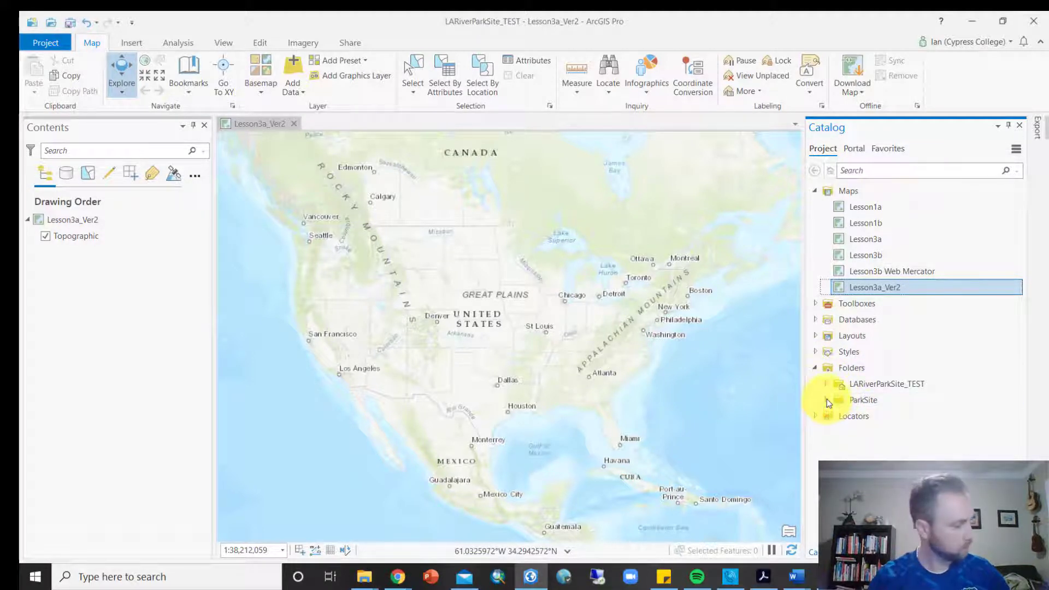
left_click(827, 400)
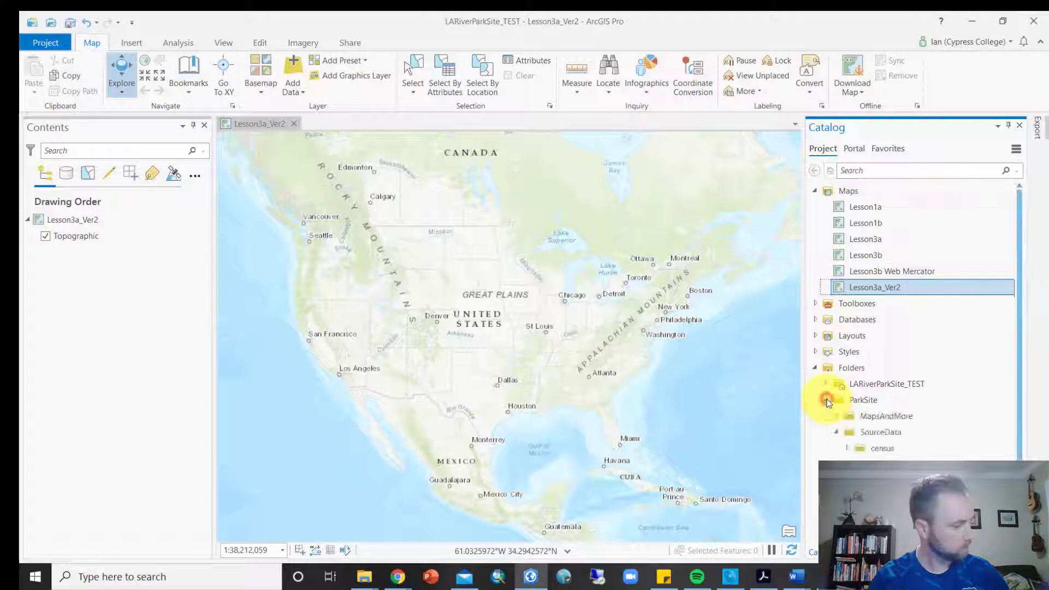
left_click(837, 432)
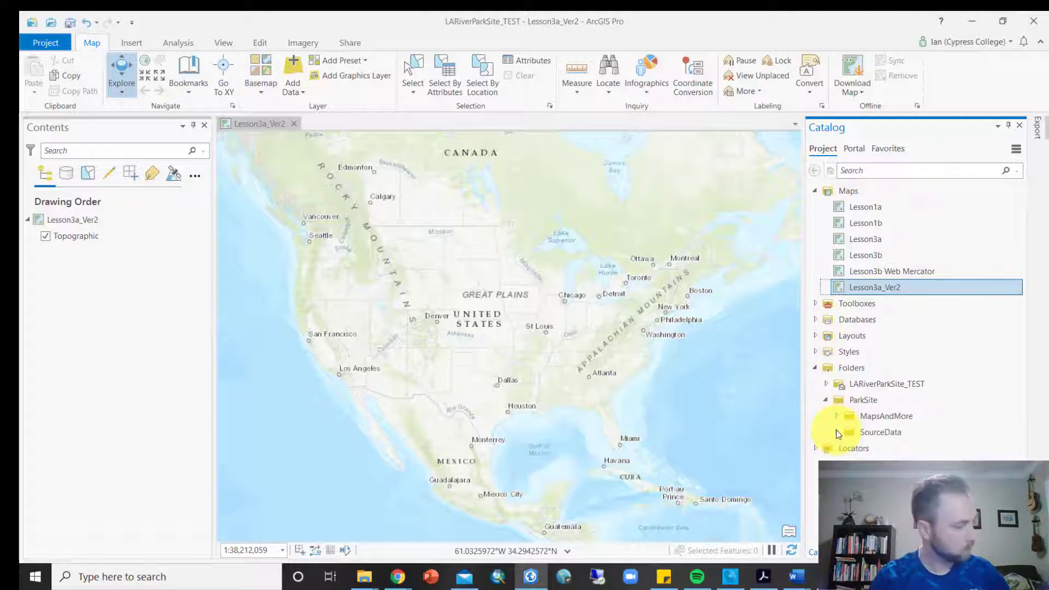
left_click(838, 432)
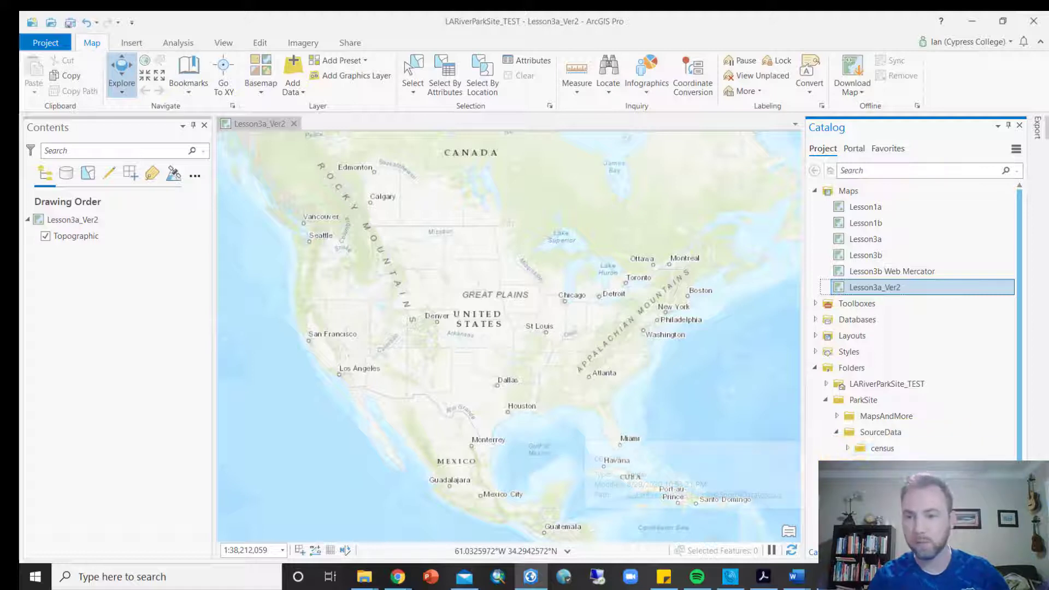
left_click_drag(901, 536, 543, 365)
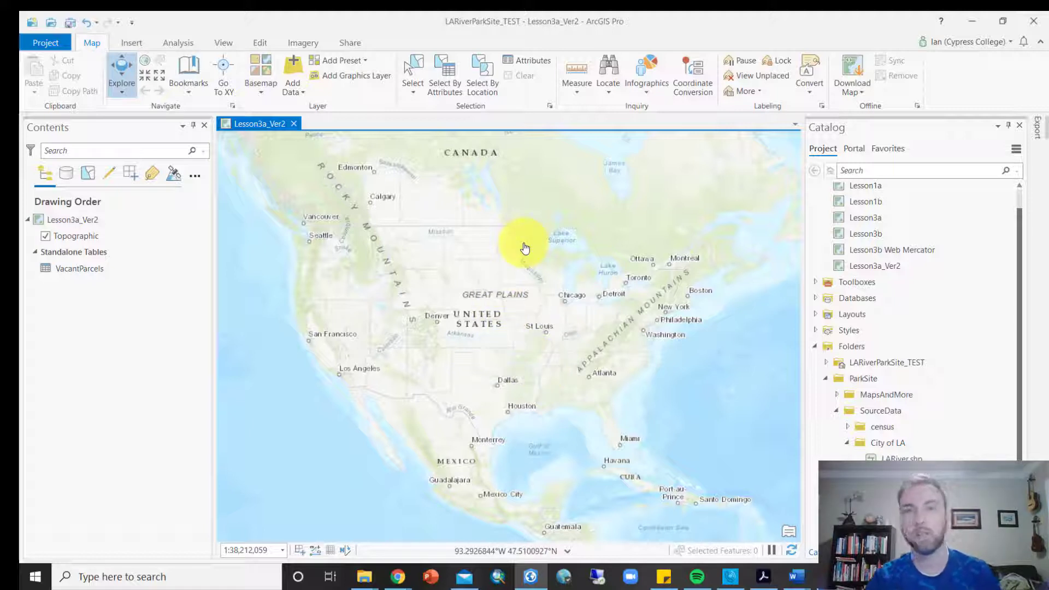
left_click(77, 268)
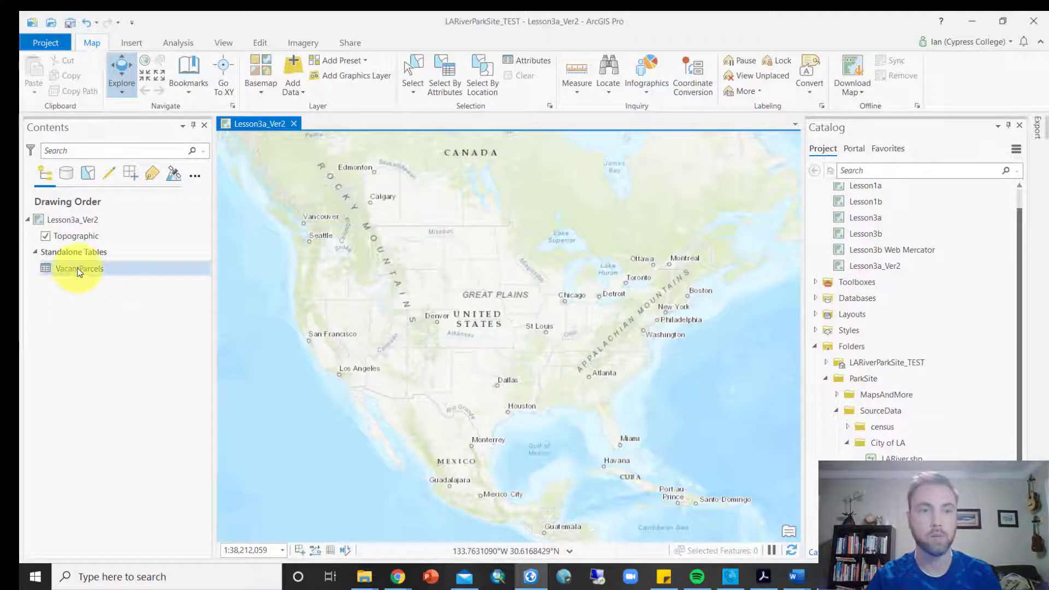
Open the VacantParcels attribute table, enlarge its view and examine the CityCode field
right_click(77, 268)
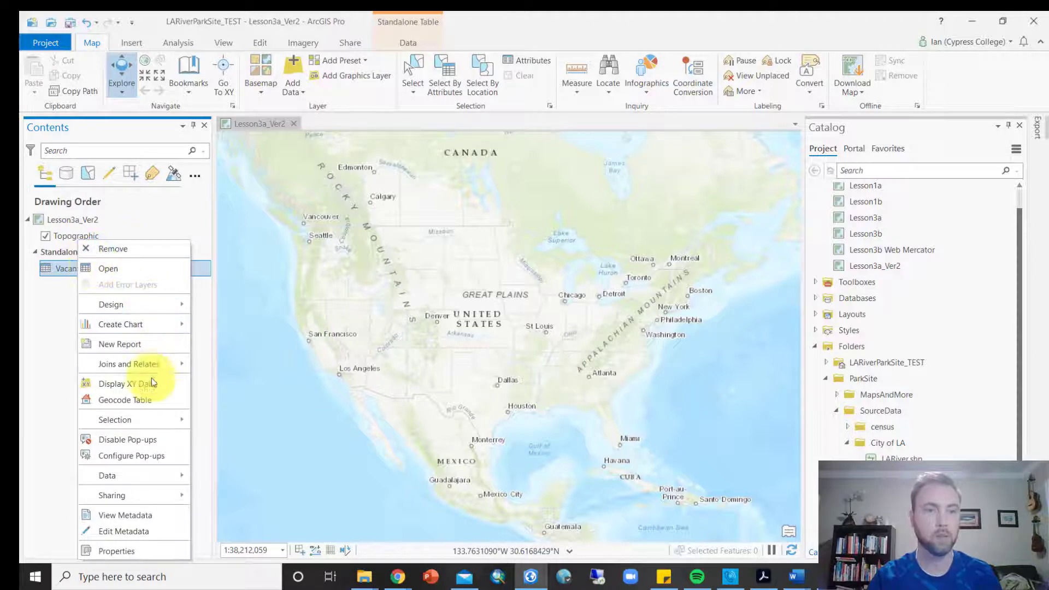
left_click(136, 270)
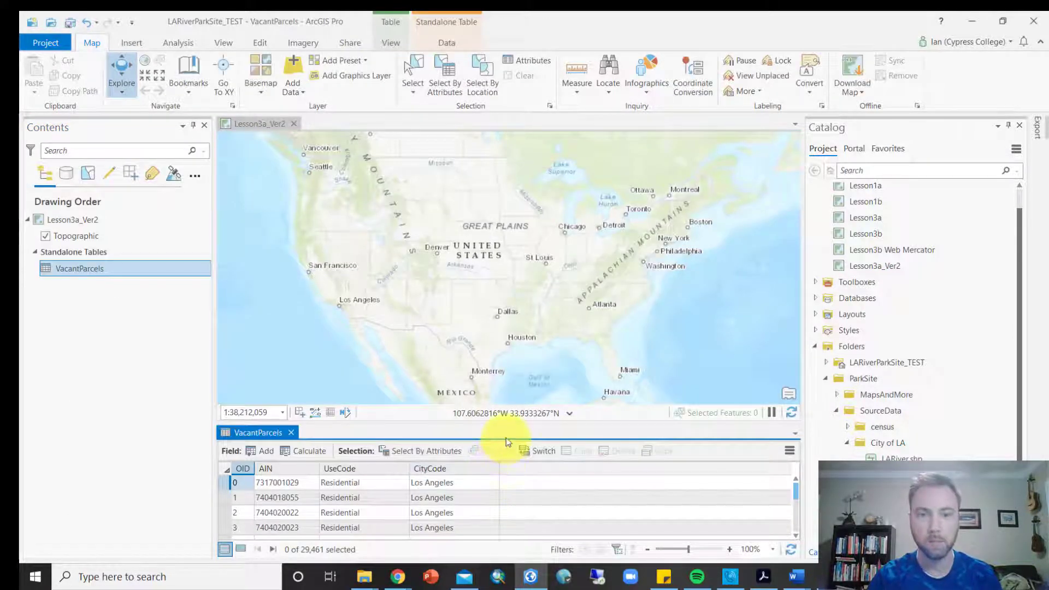
left_click_drag(506, 422, 515, 334)
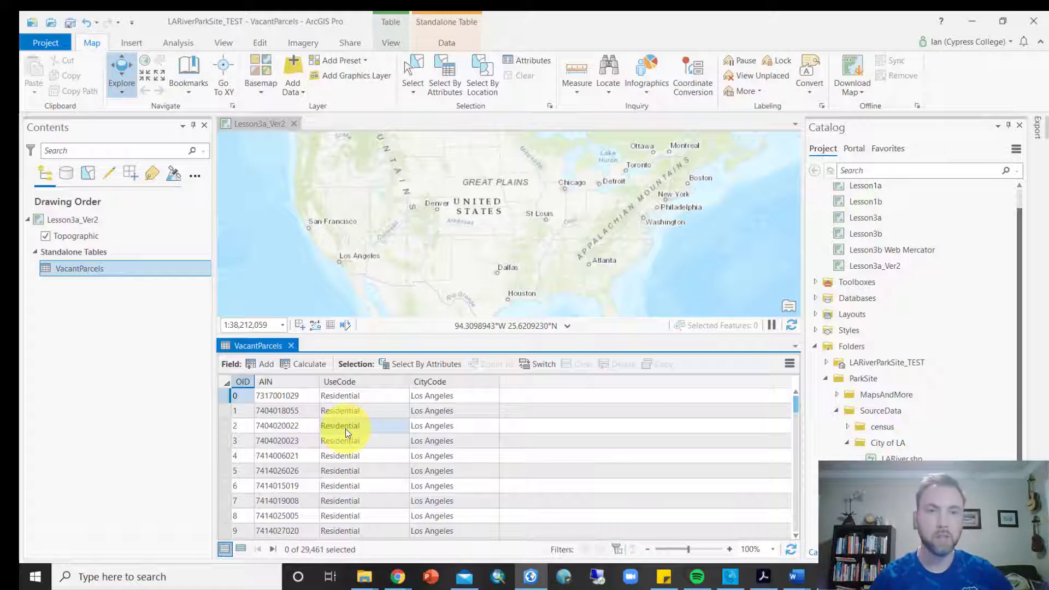
left_click(441, 396)
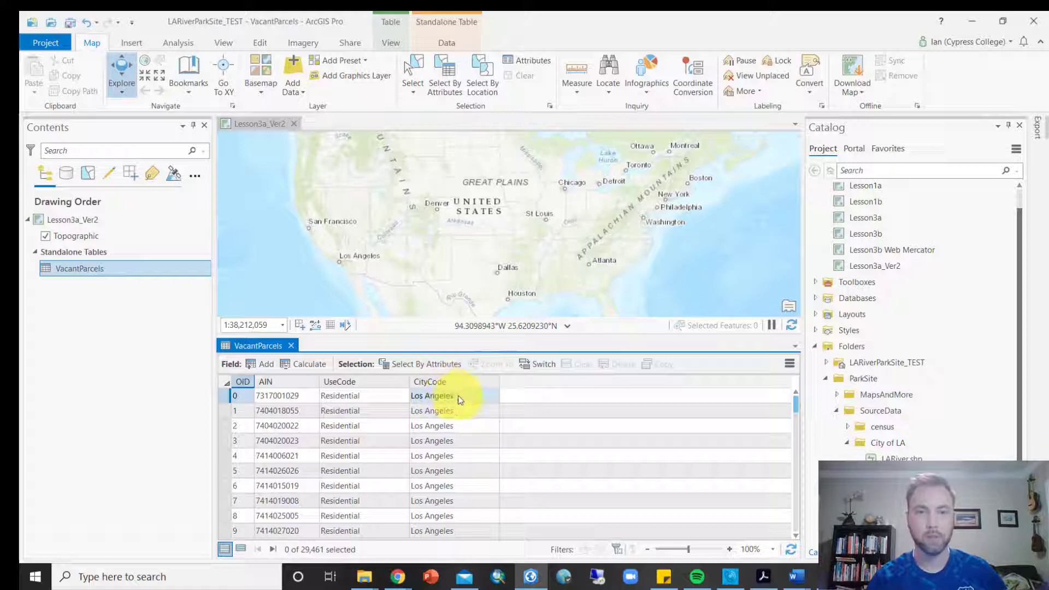
mouse_move(452, 387)
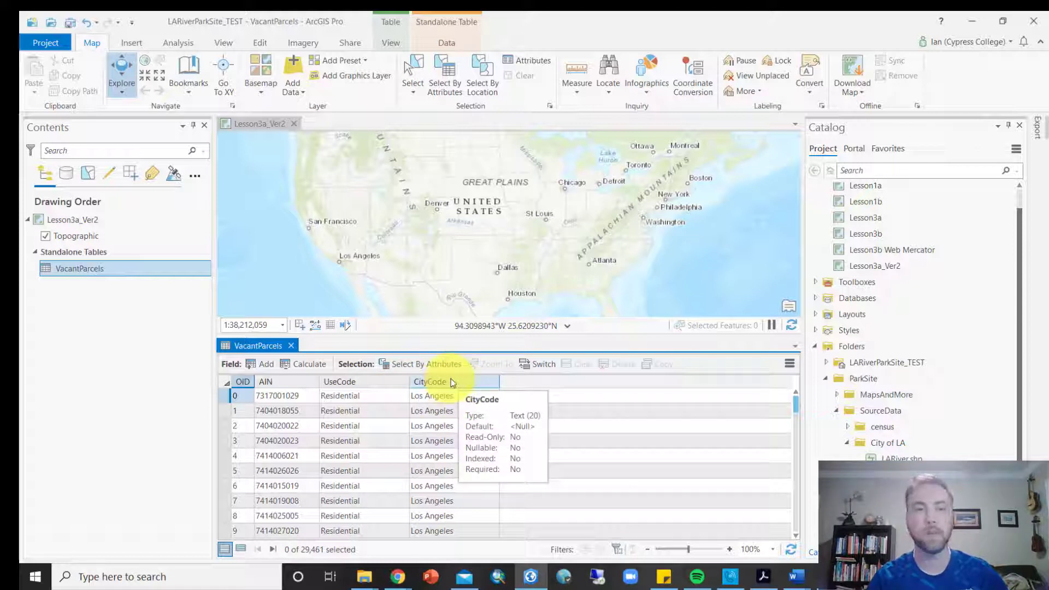
Sort the VacantParcels records by CityCode in ascending and descending order to check the city values, and close the table
left_click(449, 381)
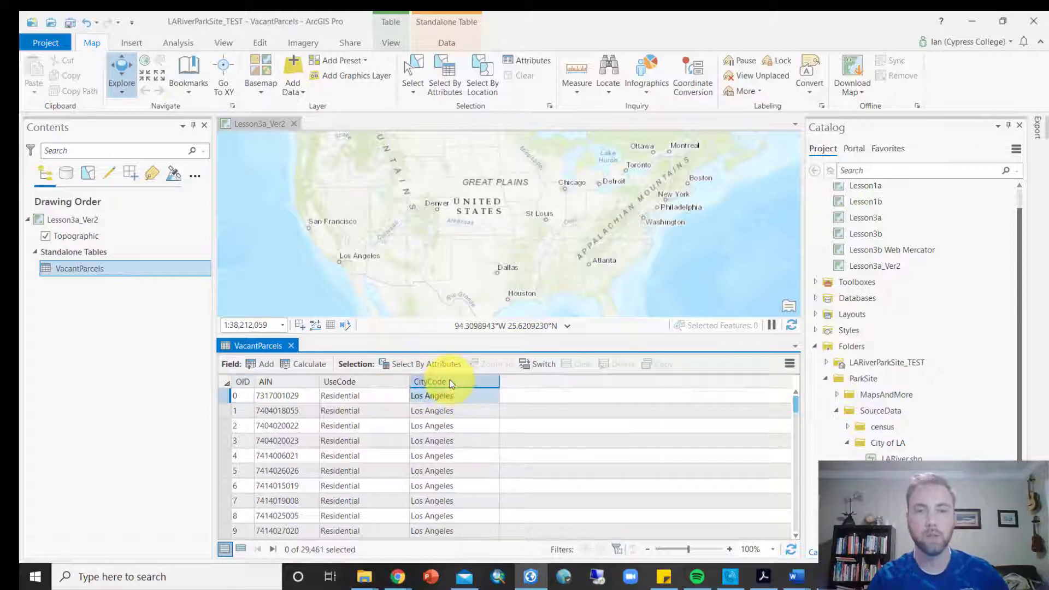
double_click(450, 379)
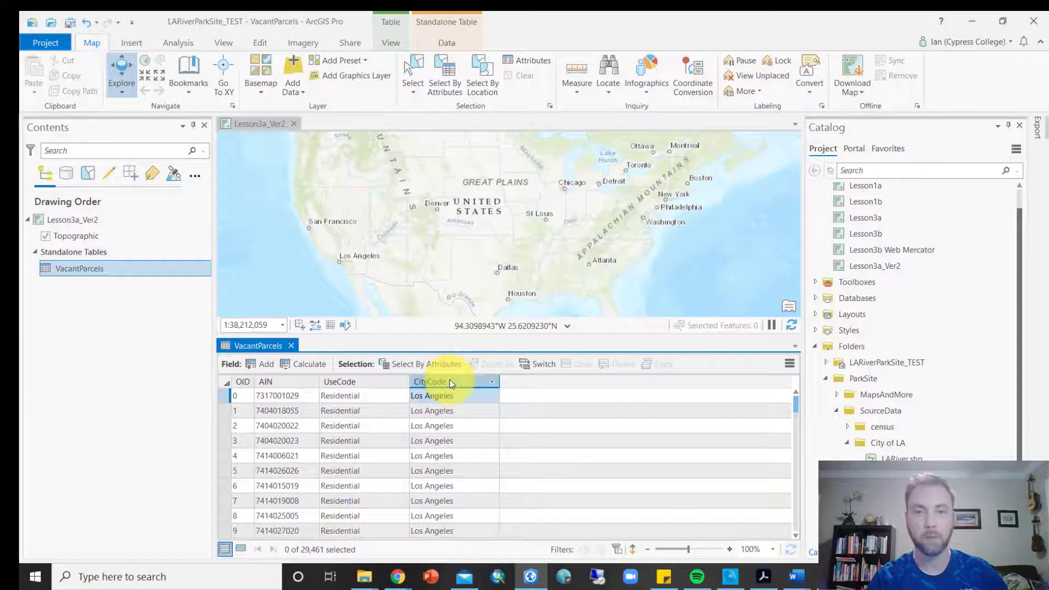
right_click(450, 385)
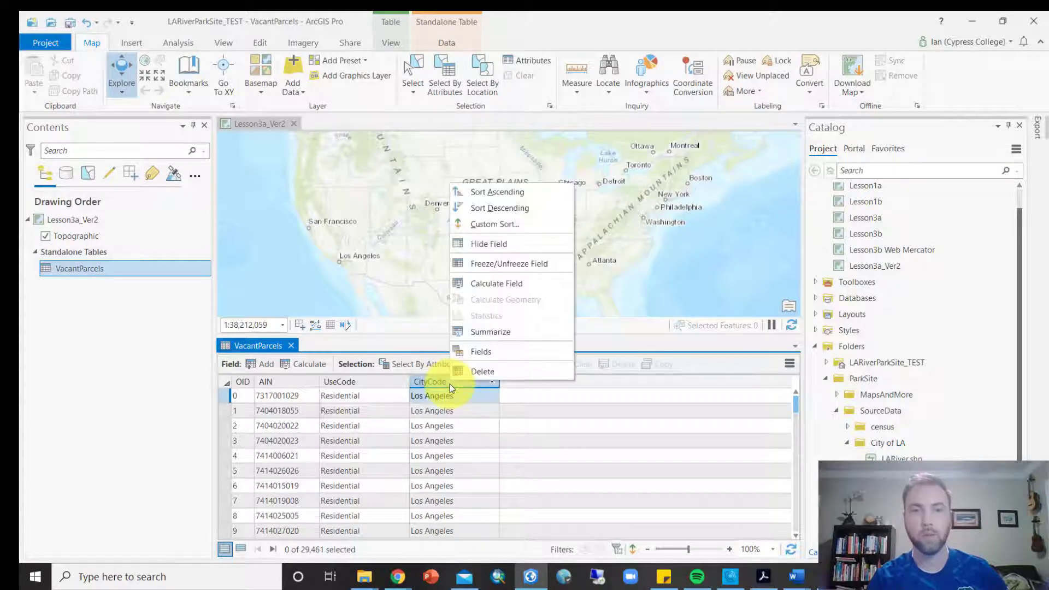
left_click(503, 209)
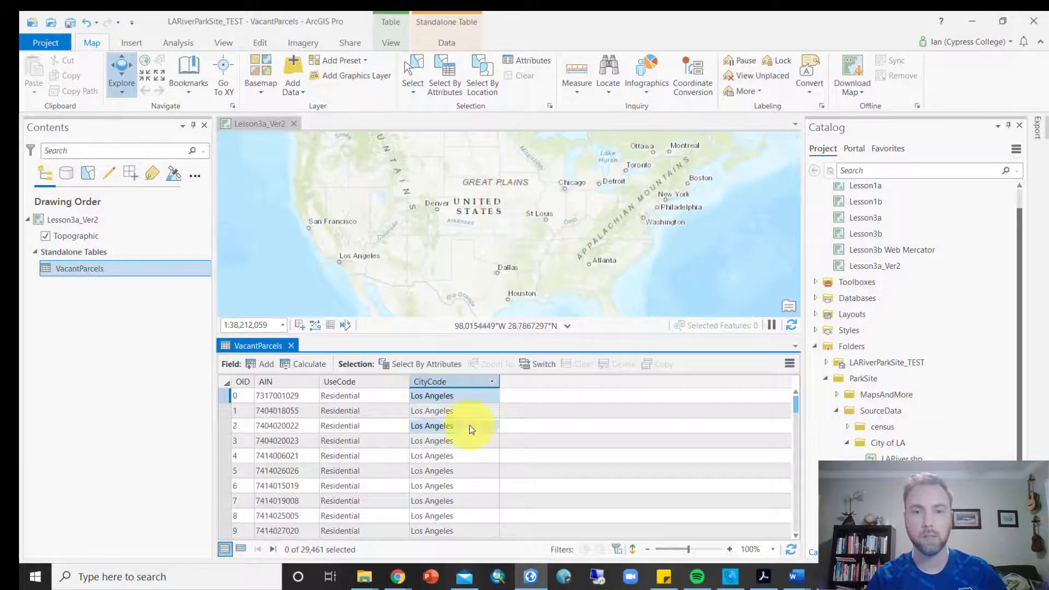
right_click(458, 385)
left_click(507, 193)
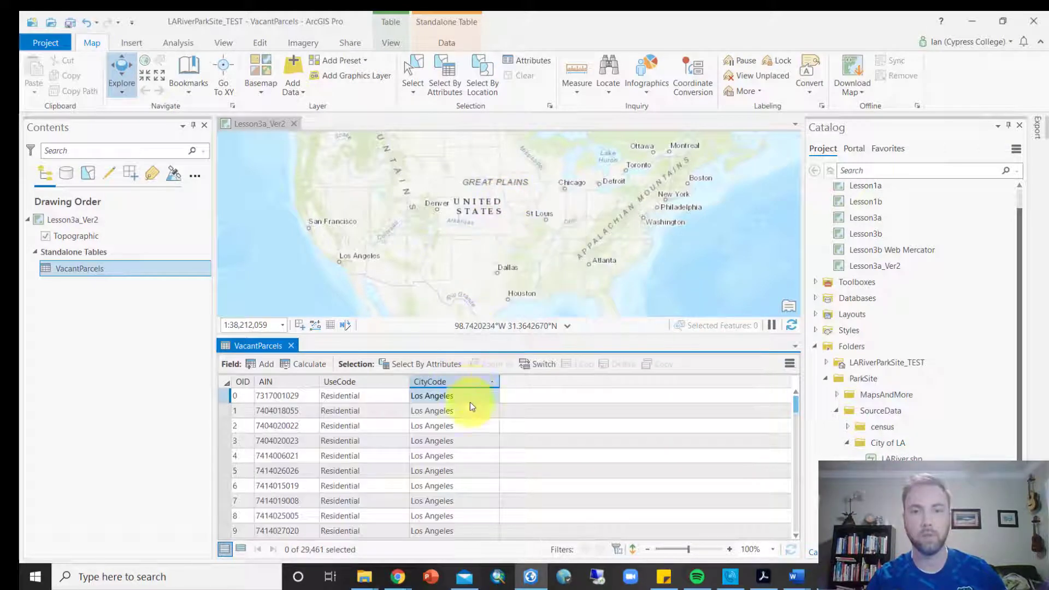
right_click(453, 379)
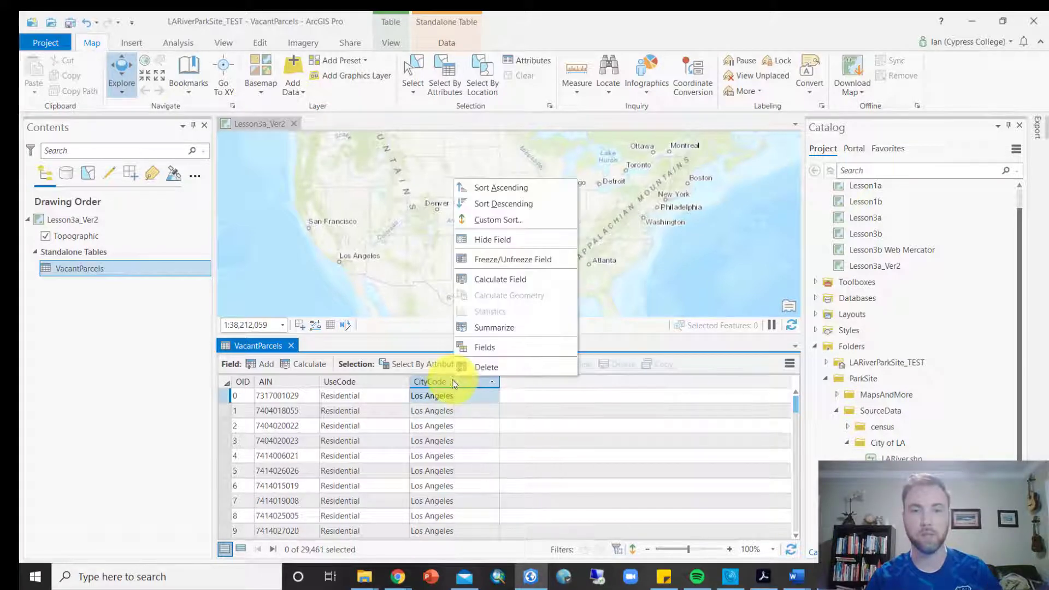
left_click(534, 205)
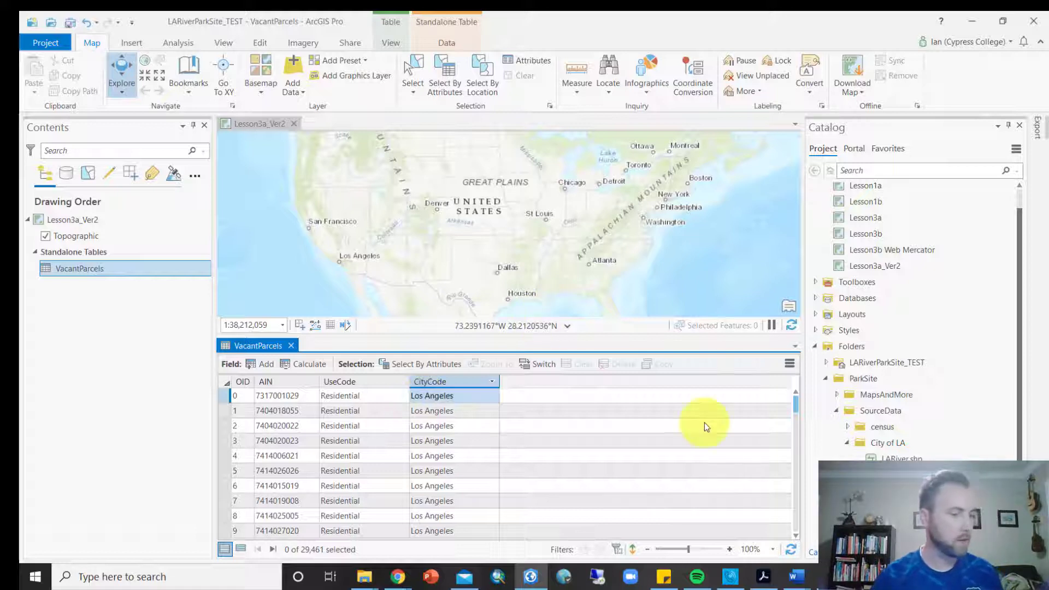
left_click(291, 346)
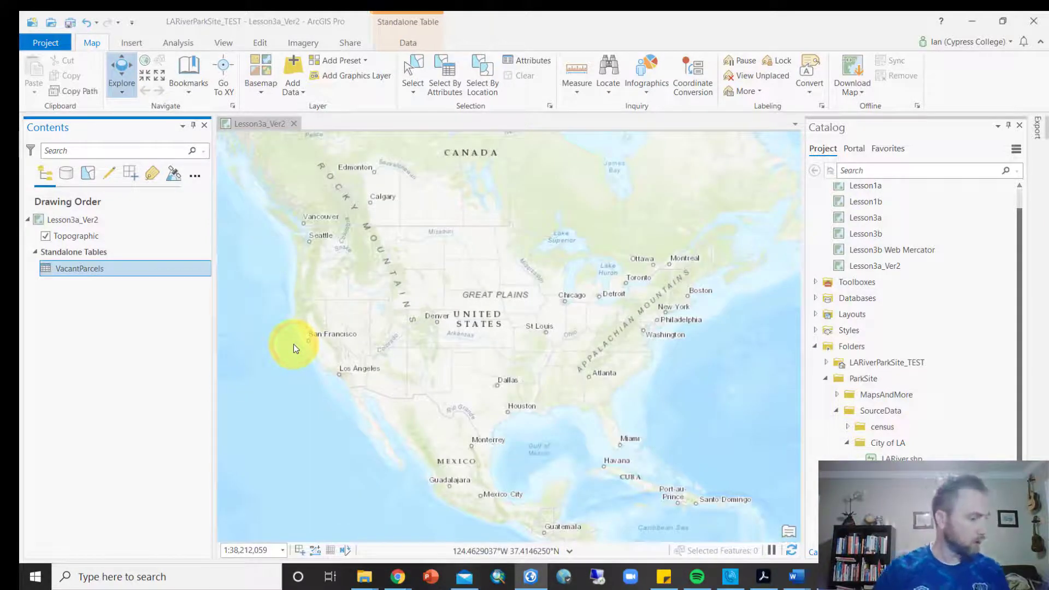
Switch to the data requirements document in Word and enter "Vacant Parcels" as the dataset for requirement 4
mouse_move(814, 574)
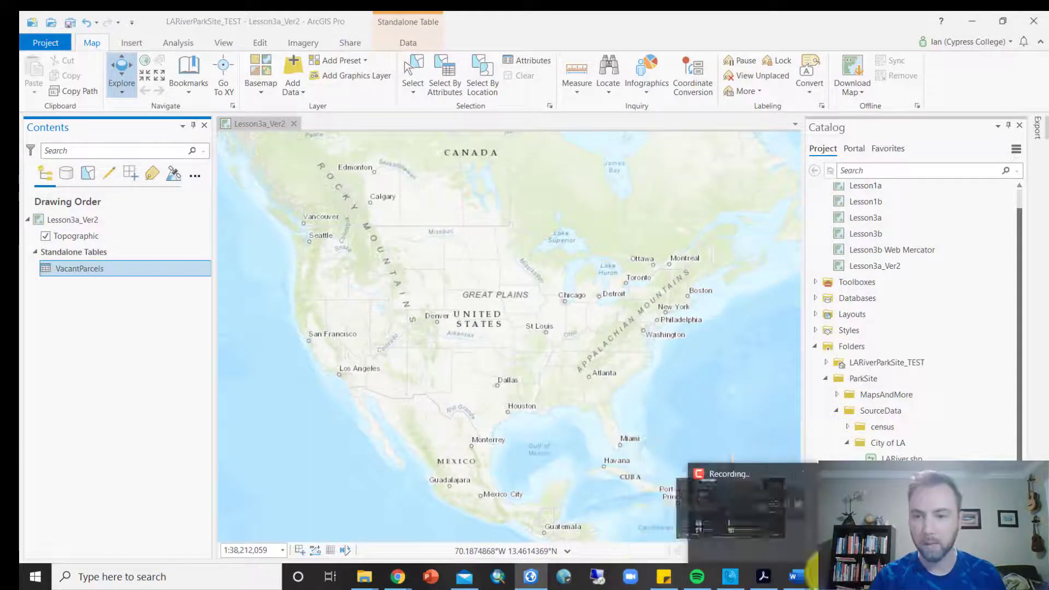
left_click(754, 538)
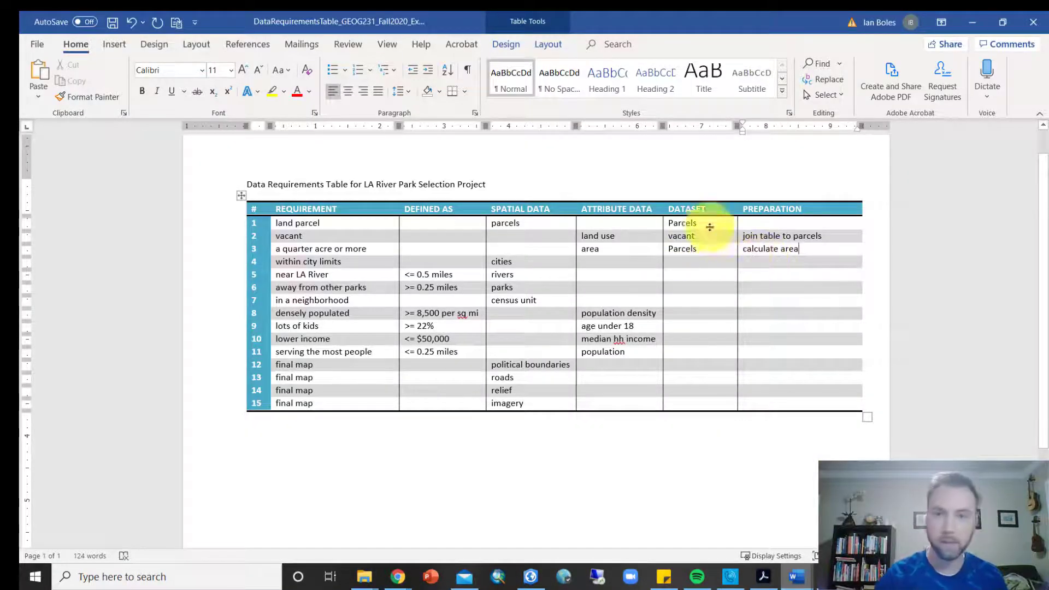
left_click(688, 261)
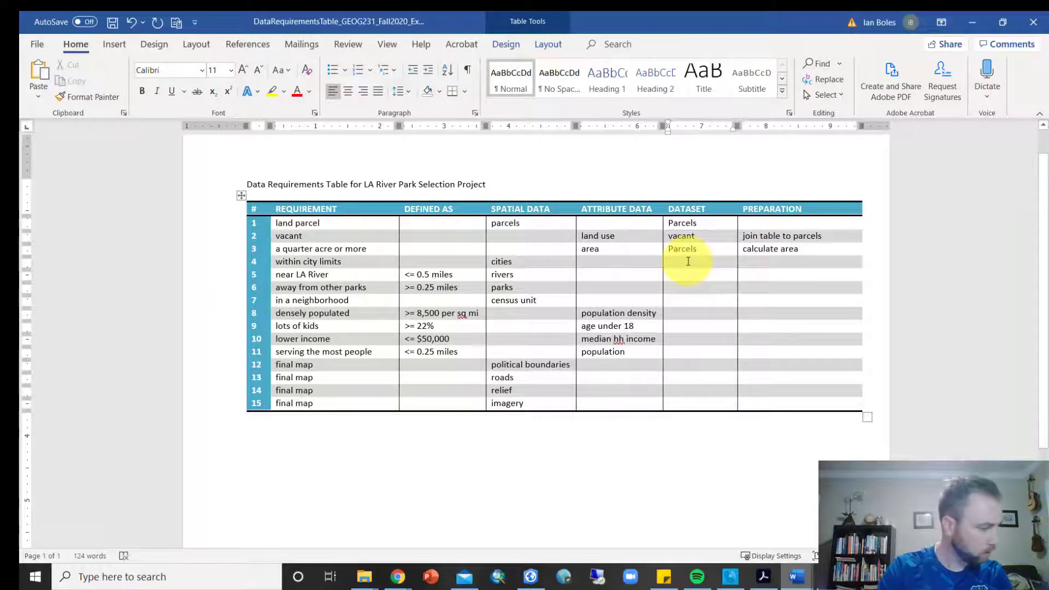
type("Vacant ")
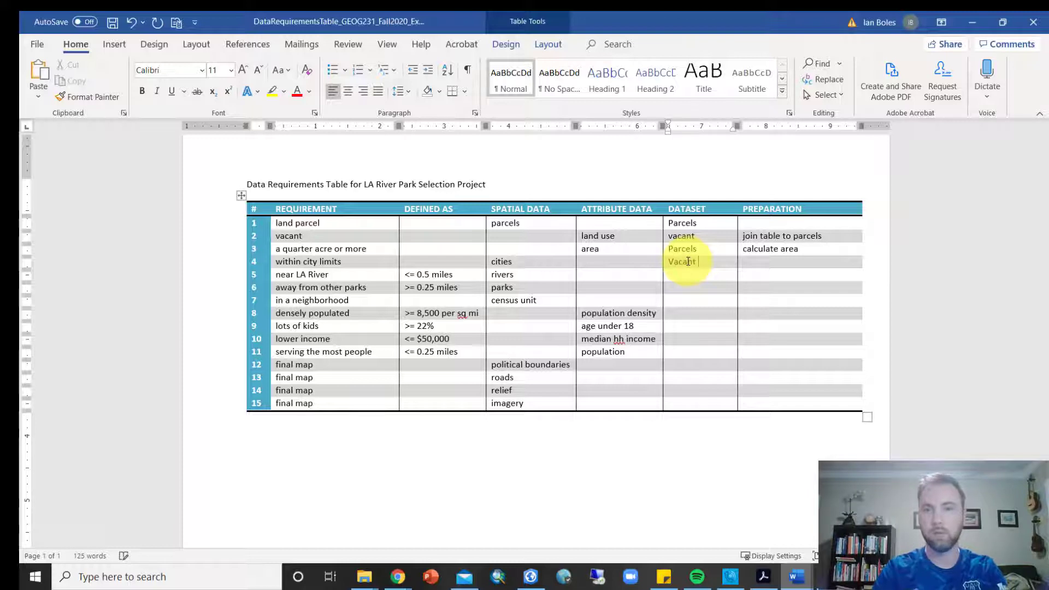
type("Parcels")
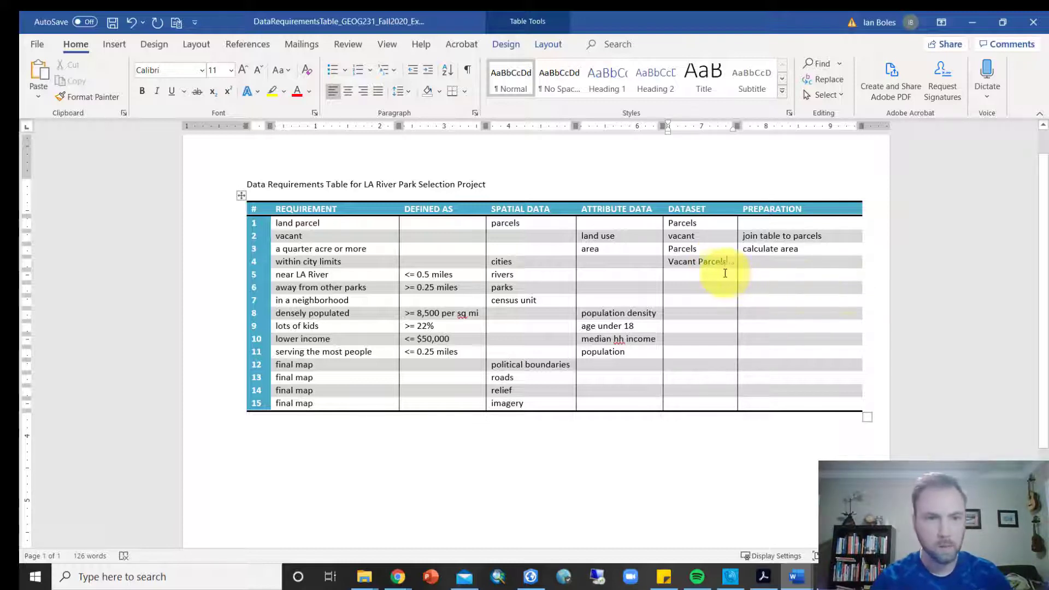
Remove "cities" from the spatial data of requirement 4 and enter "city name" as its attribute data
left_click(765, 260)
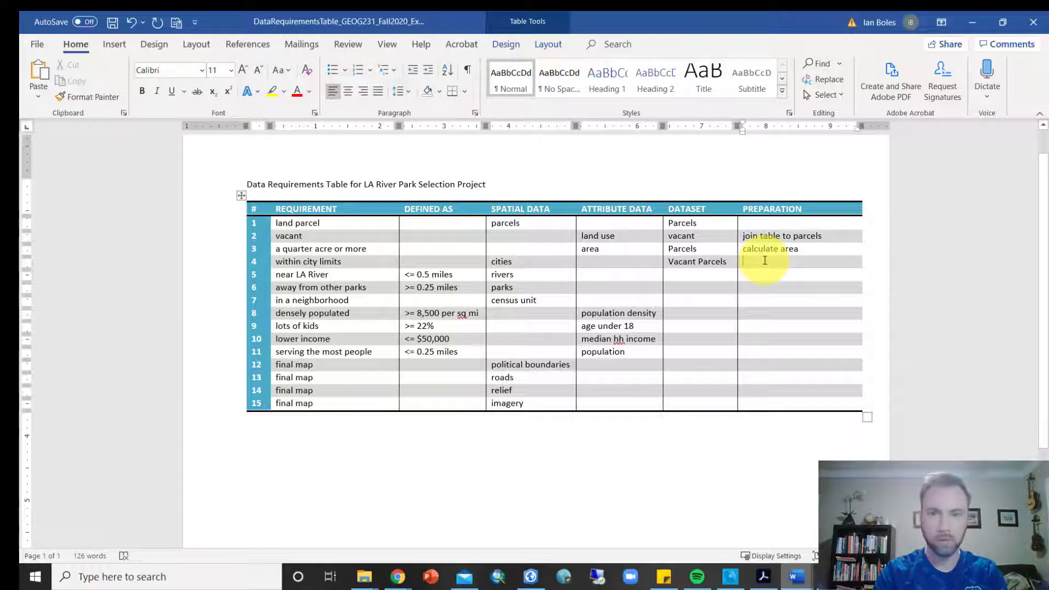
double_click(505, 261)
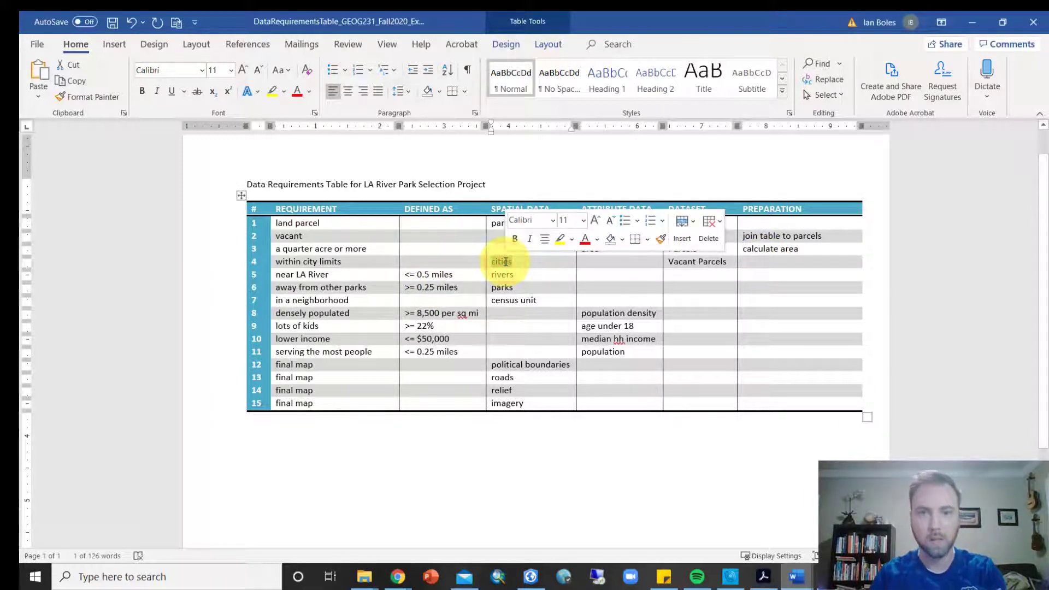
left_click(534, 261)
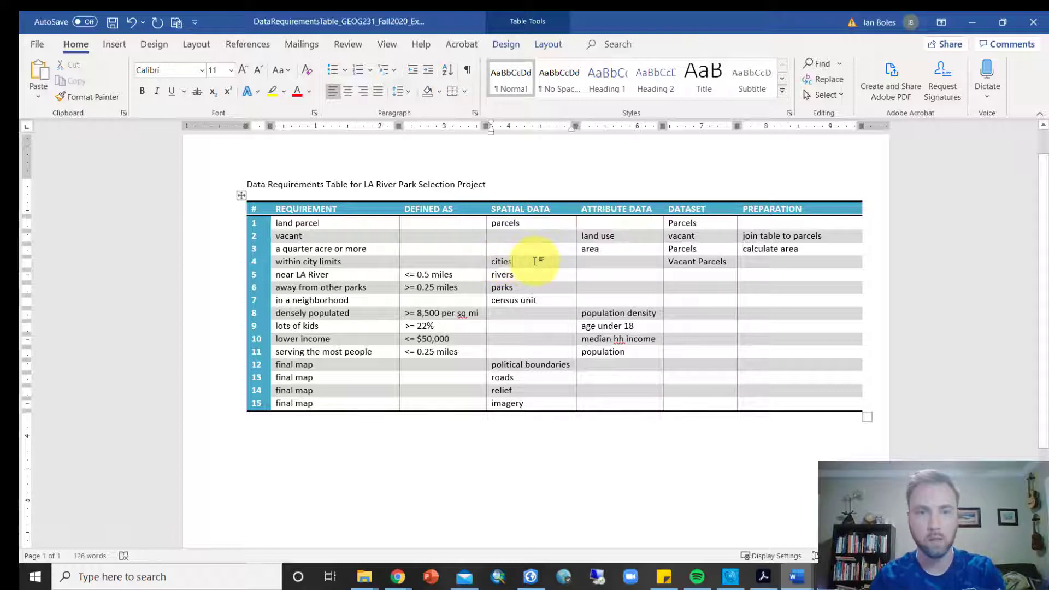
double_click(505, 261)
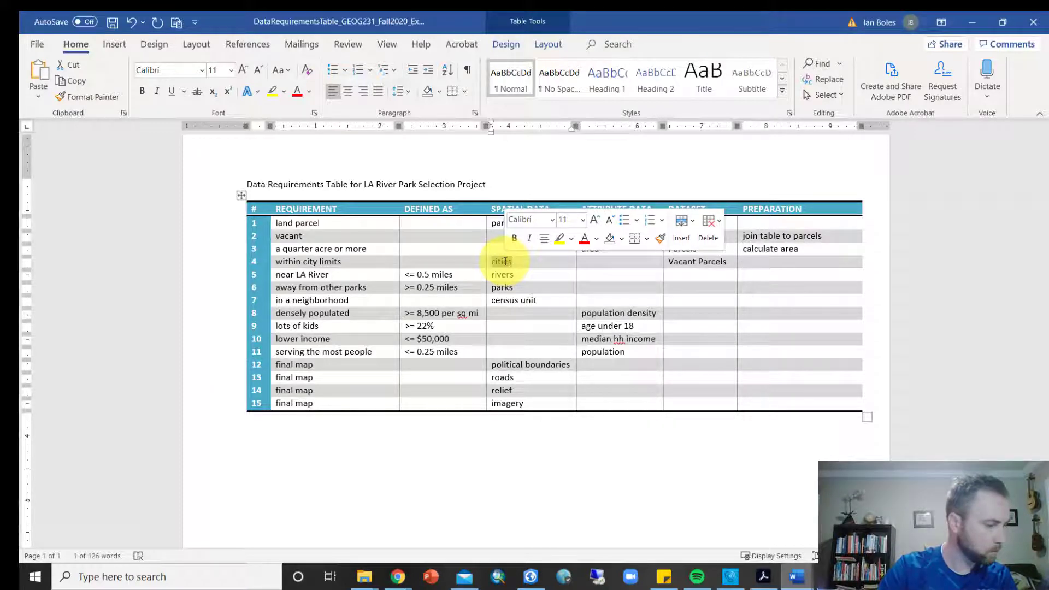
key("Delete")
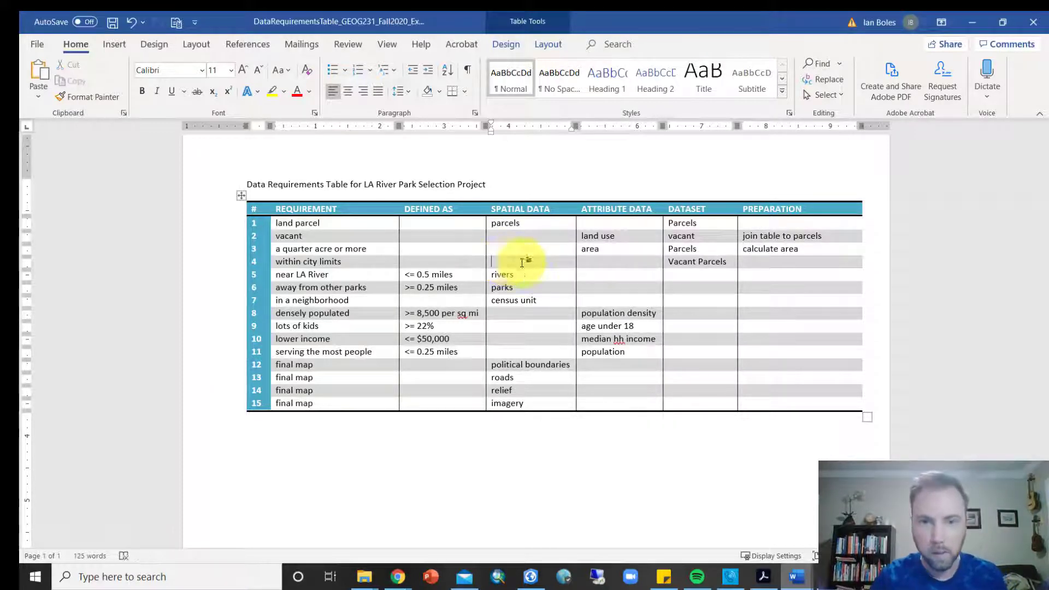
left_click(595, 261)
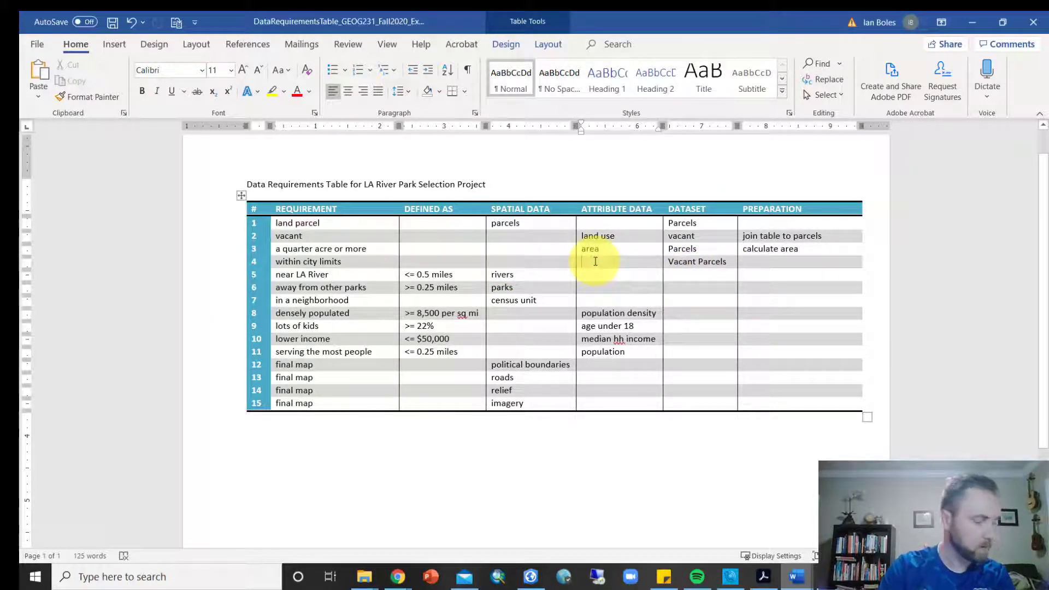
type("city name")
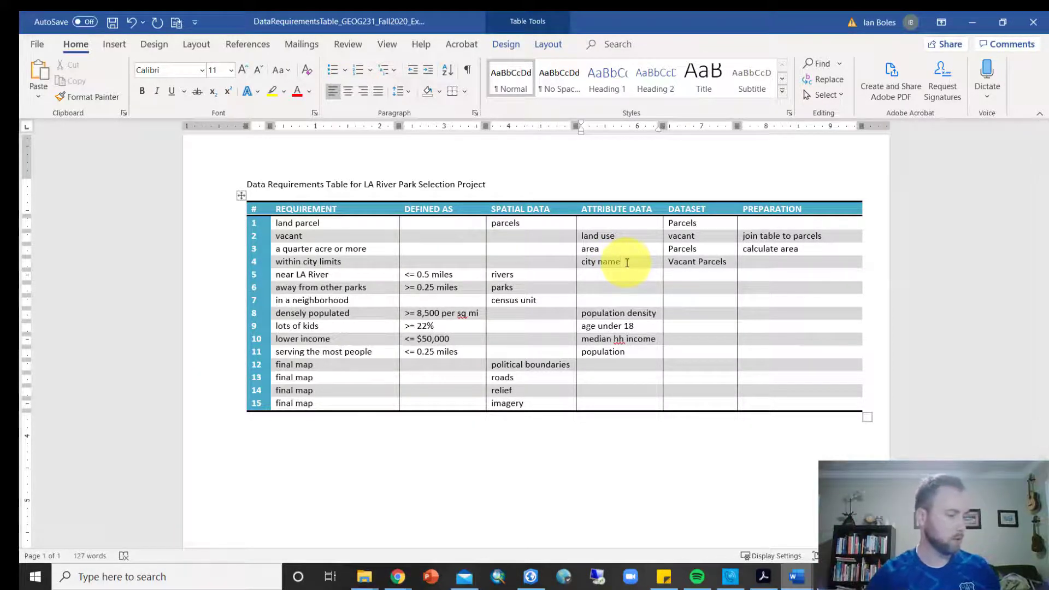
Switch to ArcGIS Pro and examine the City of LA shapefiles and the ESRI.gdb feature datasets in SourceData for river data
mouse_move(532, 574)
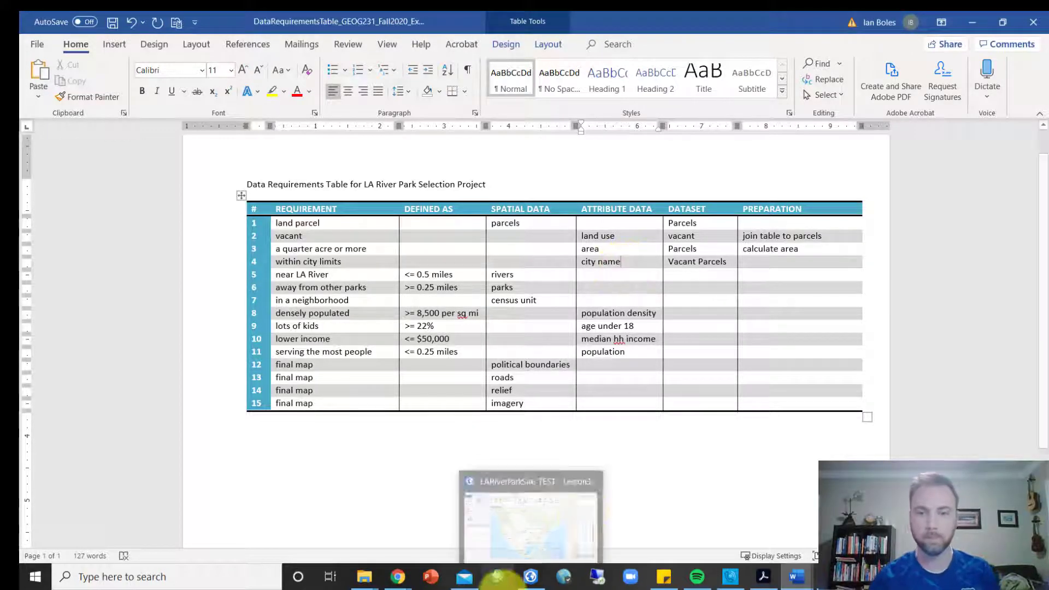
left_click(527, 533)
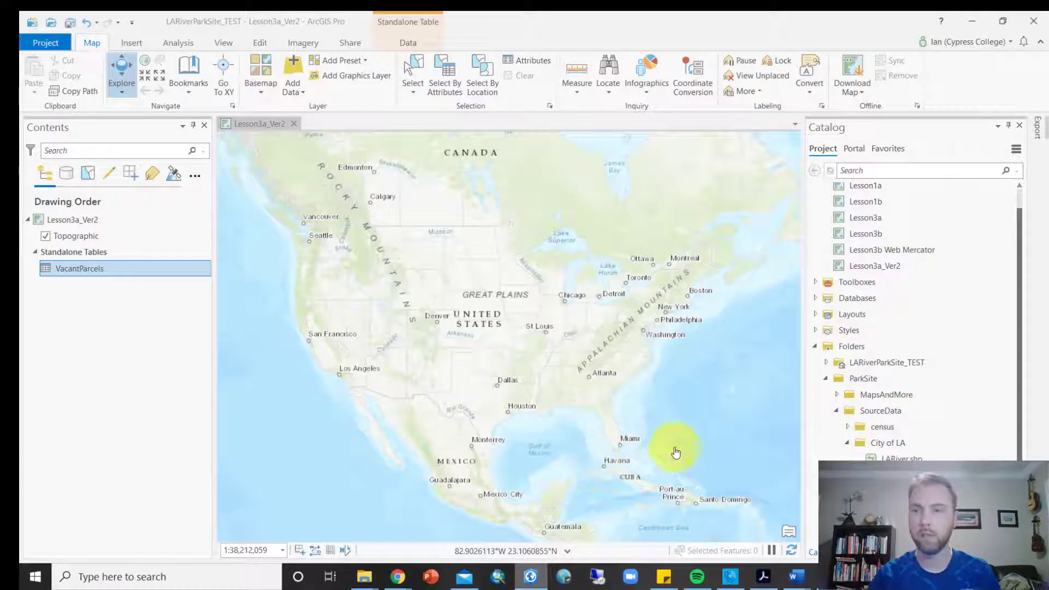
scroll(965, 459, "down", 1)
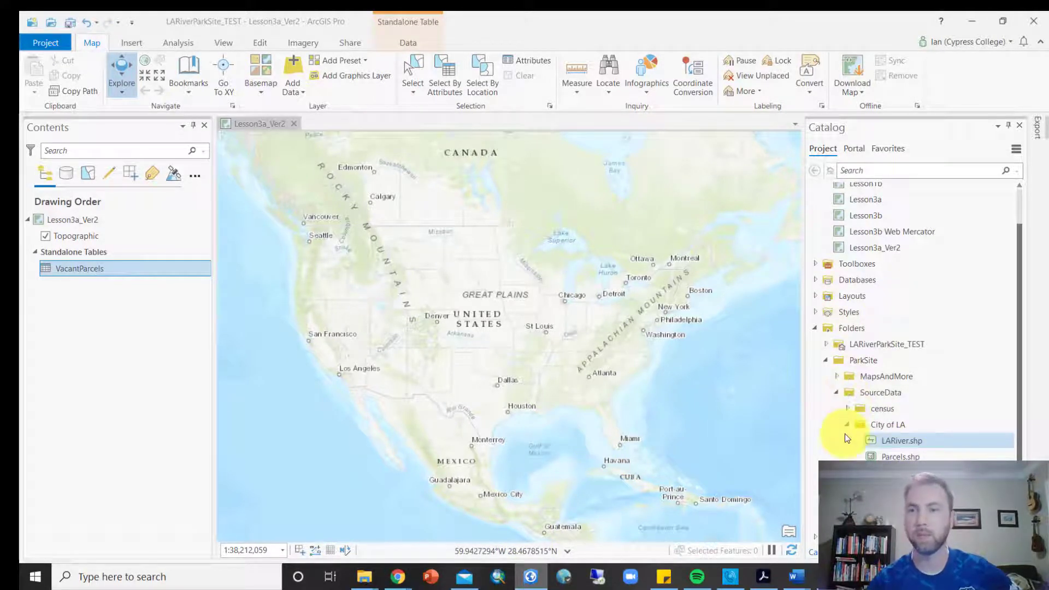
scroll(845, 422, "up", 3)
left_click(844, 421)
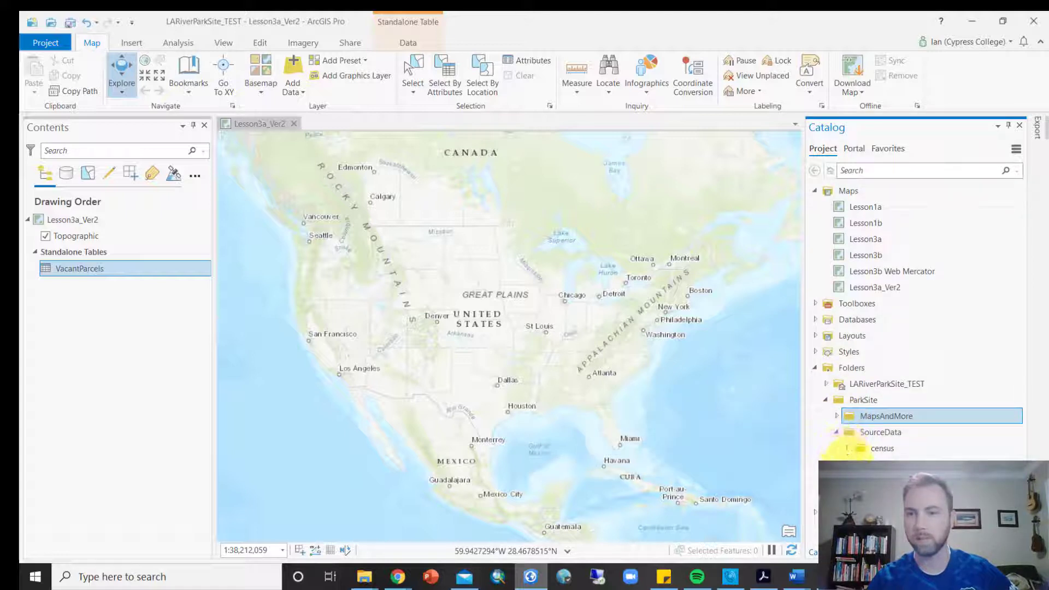
left_click(917, 479)
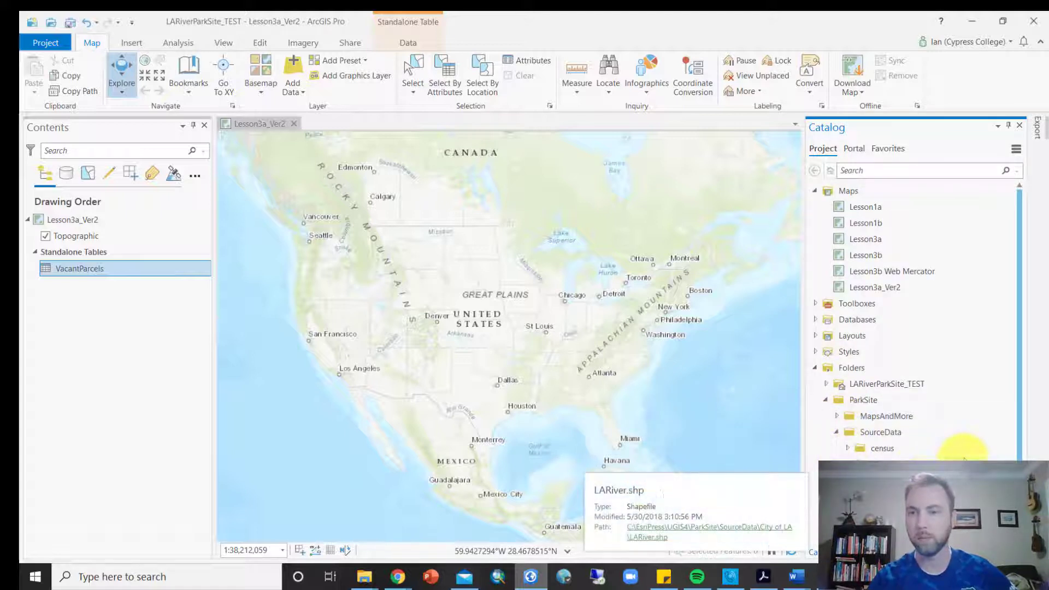
scroll(964, 459, "down", 1)
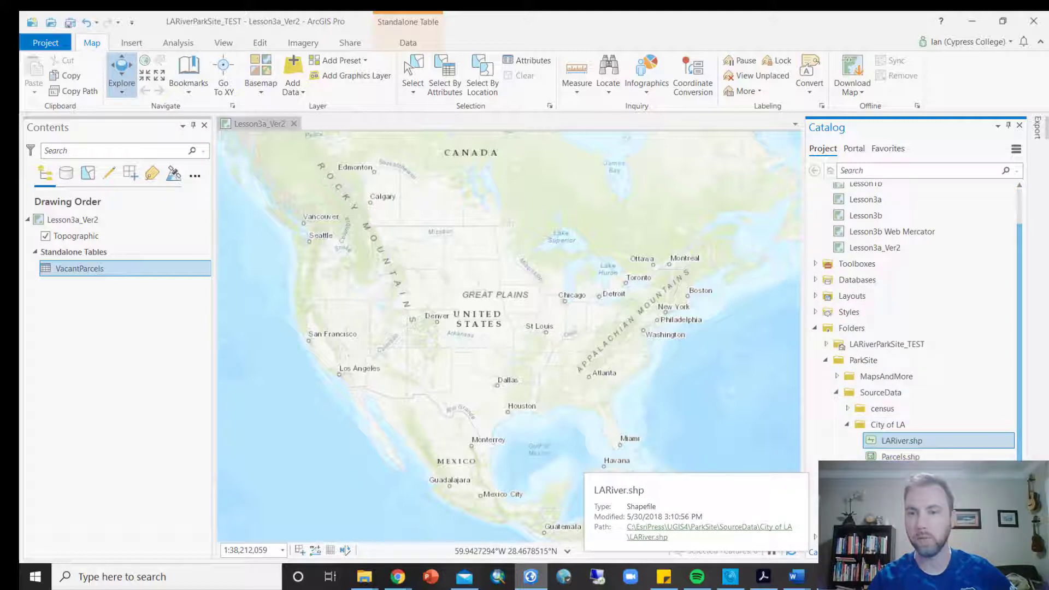
scroll(918, 322, "down", 3)
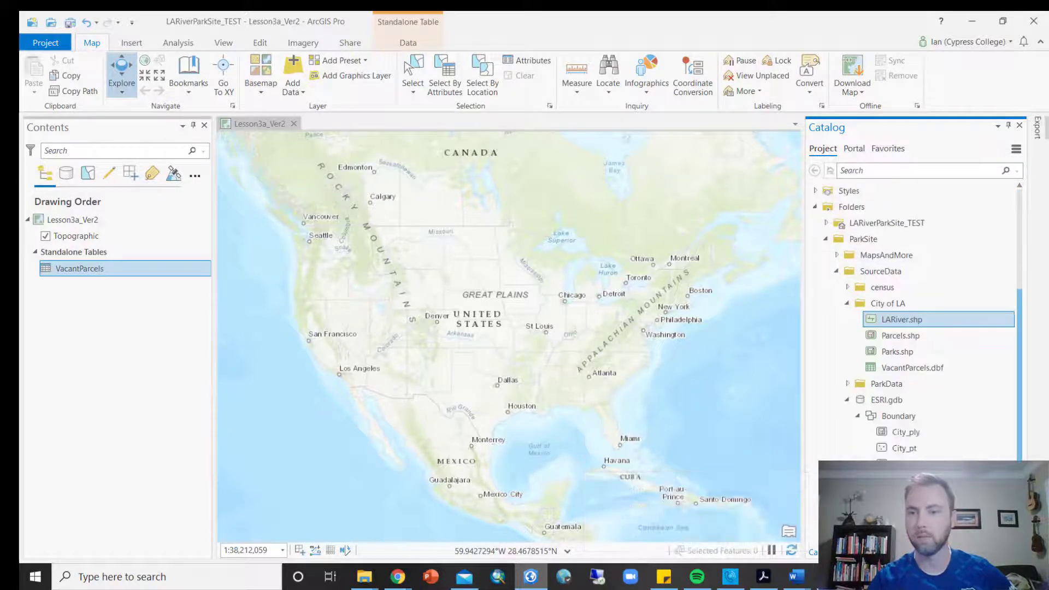
scroll(855, 415, "up", 1)
left_click(859, 440)
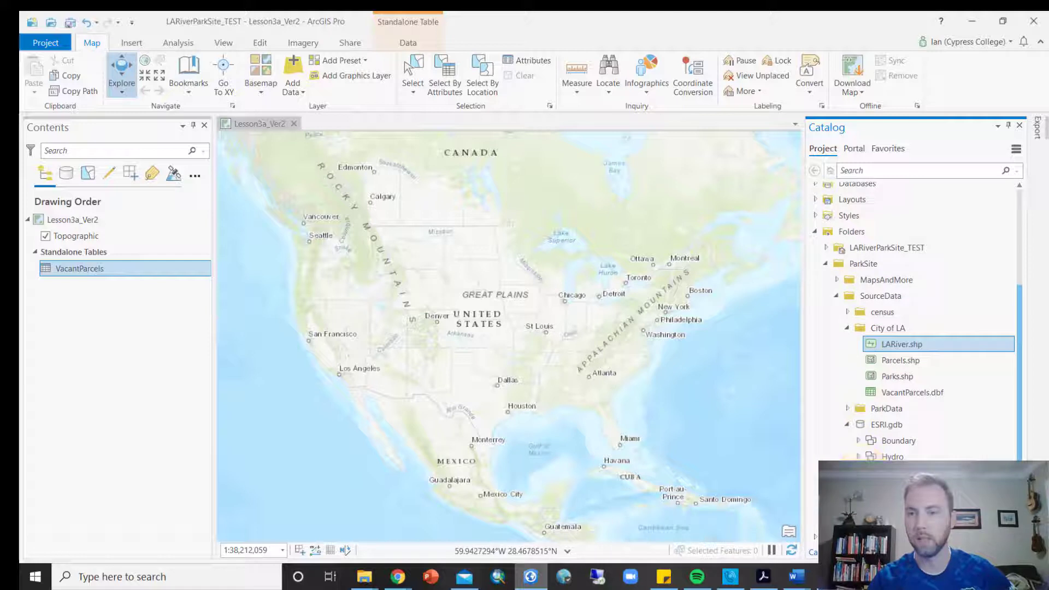
scroll(922, 320, "up", 1)
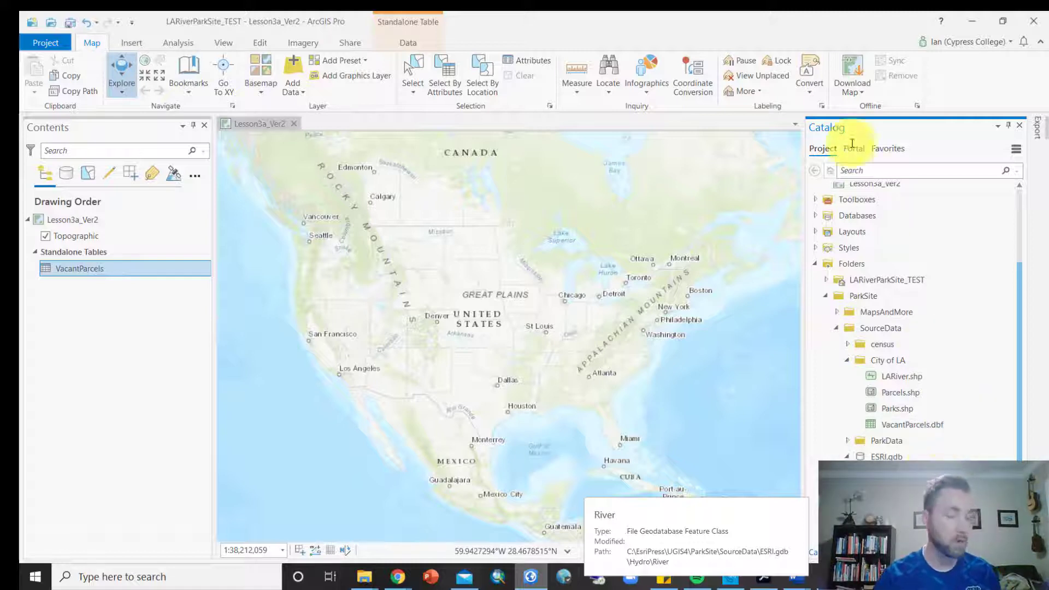
Change the basemap to Imagery and add the River feature class from the Hydro feature dataset in ESRI.gdb to the map
left_click(260, 88)
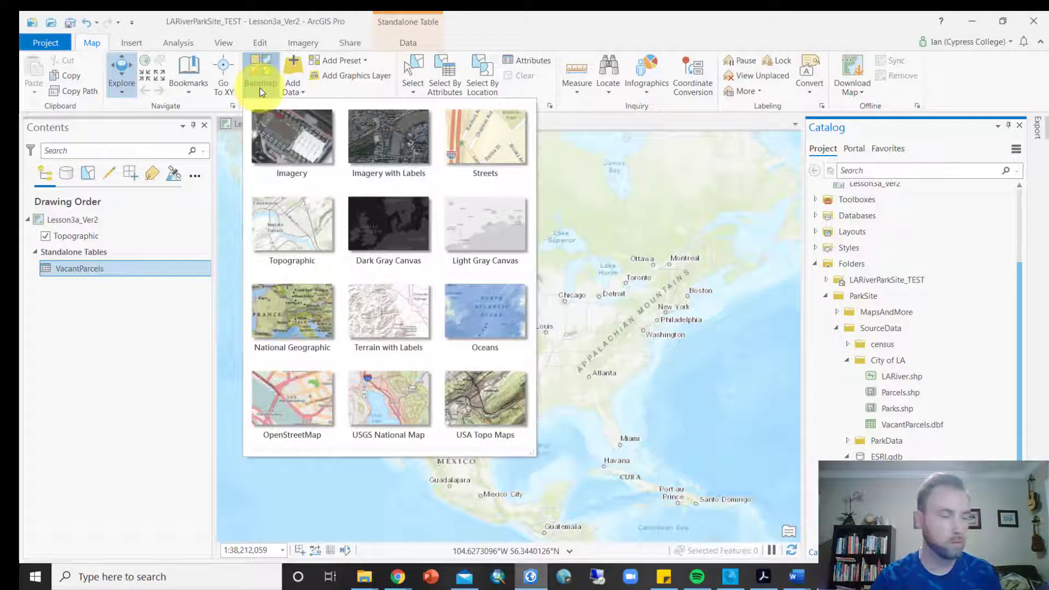
left_click(291, 146)
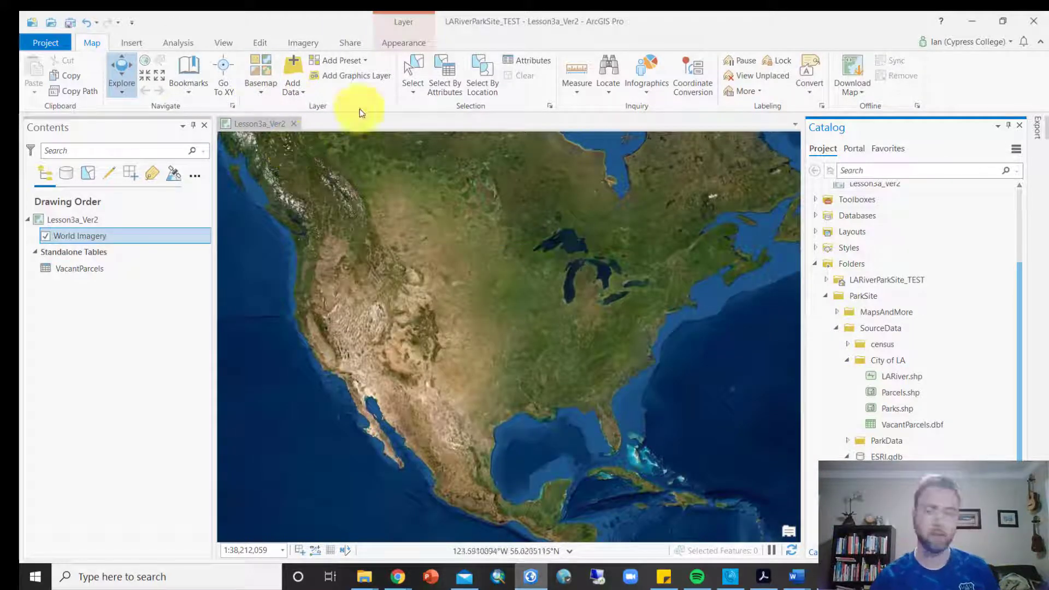
scroll(932, 421, "down", 1)
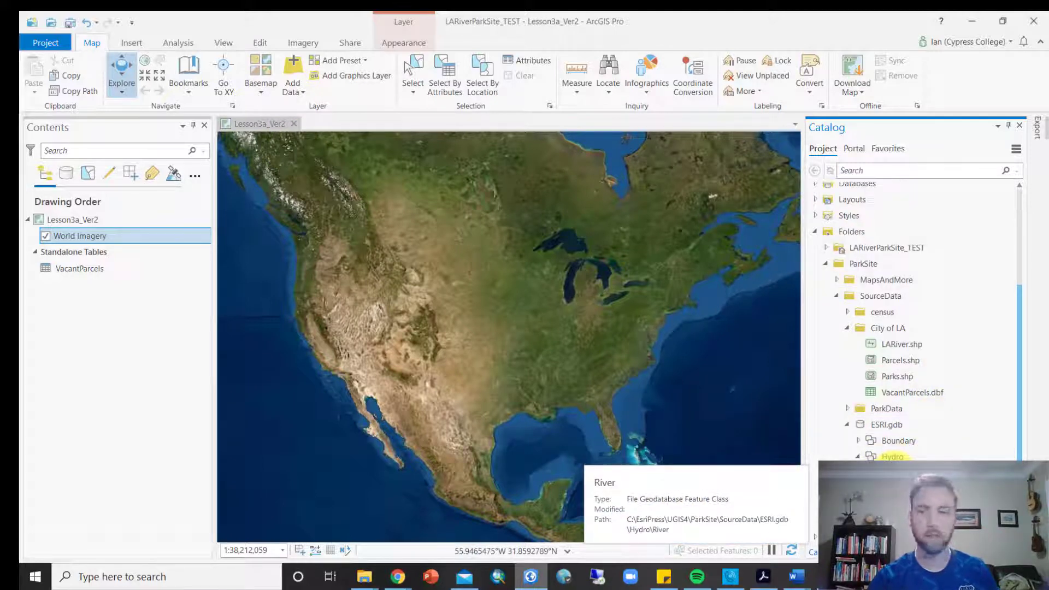
left_click_drag(901, 472, 550, 342)
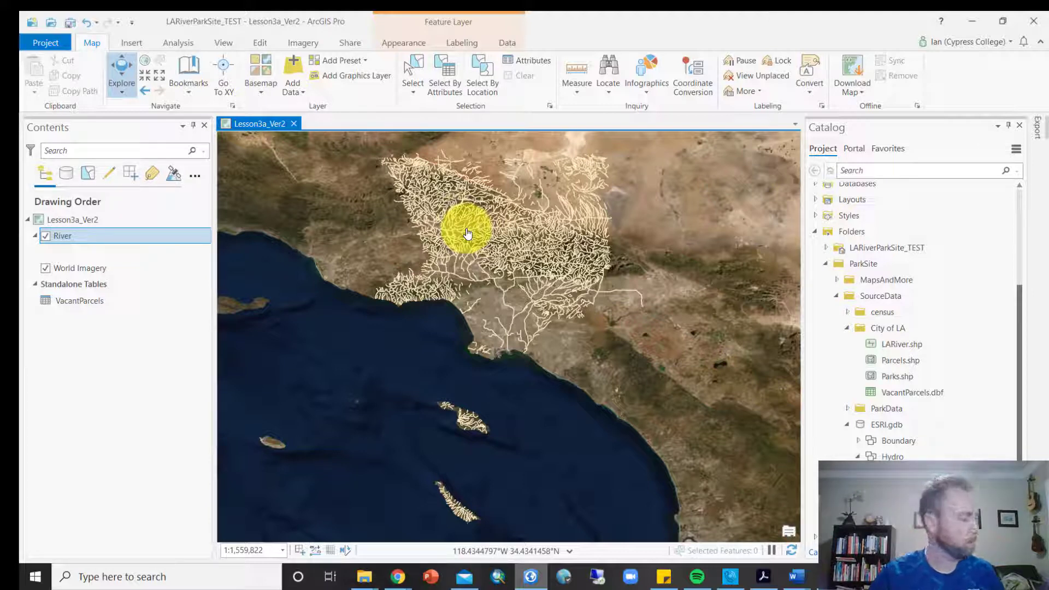
Symbolize the River layer with Unique Values using the NAME field
left_click(112, 235)
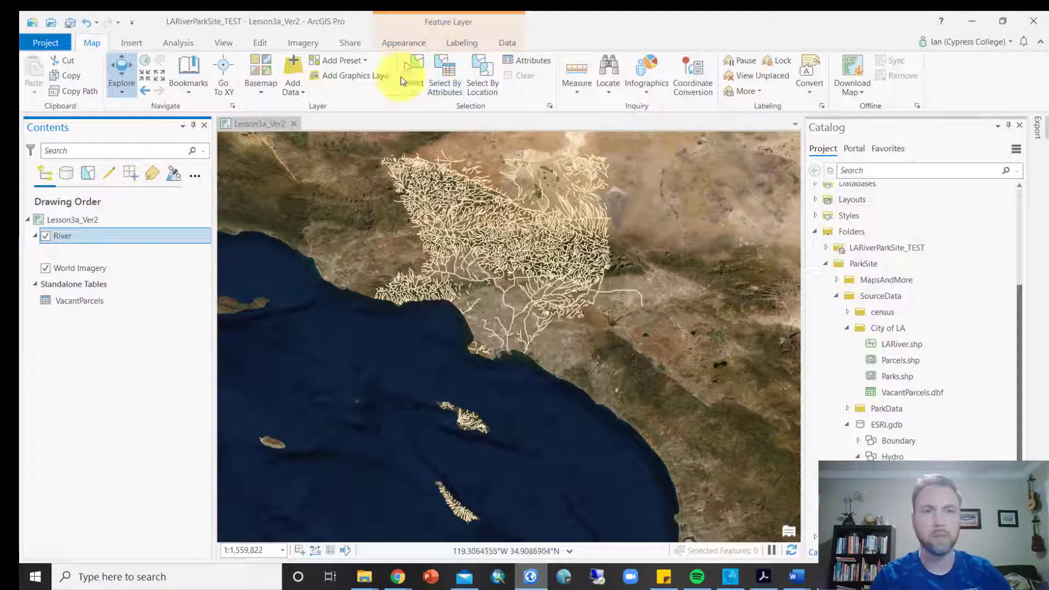
left_click(405, 43)
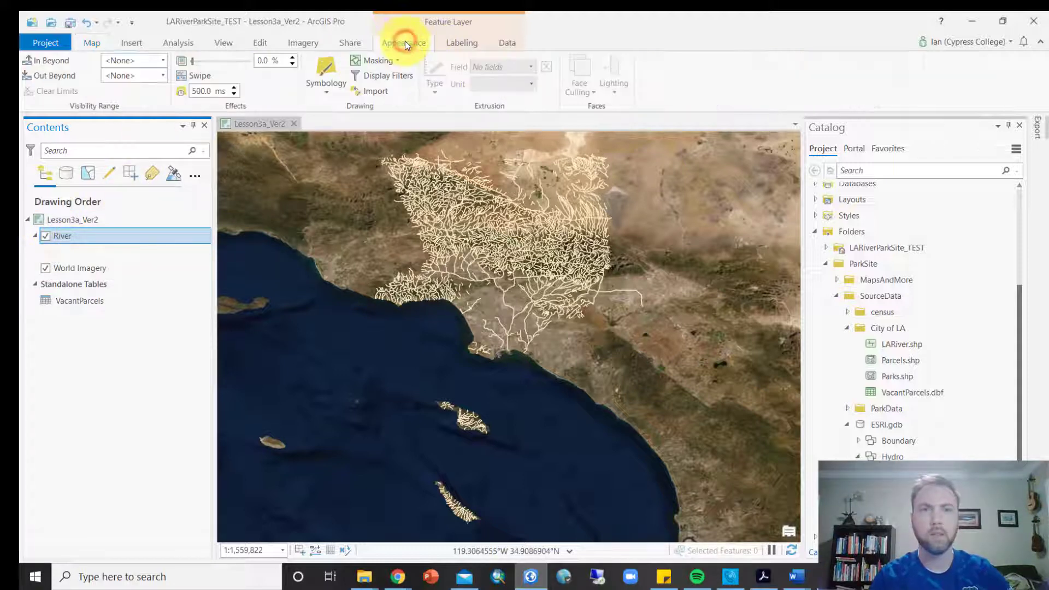
left_click(323, 64)
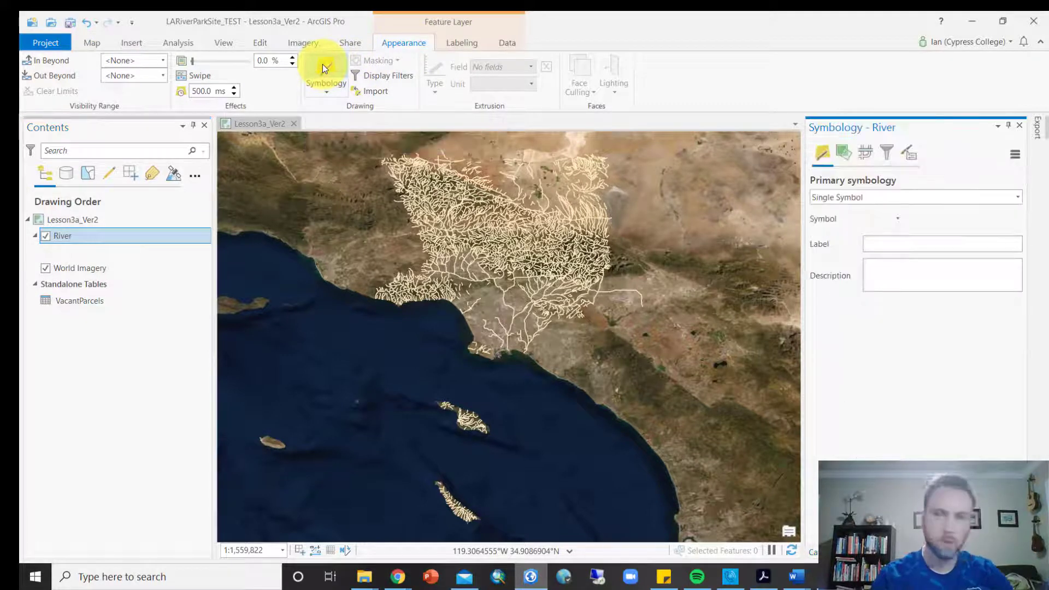
left_click(1018, 199)
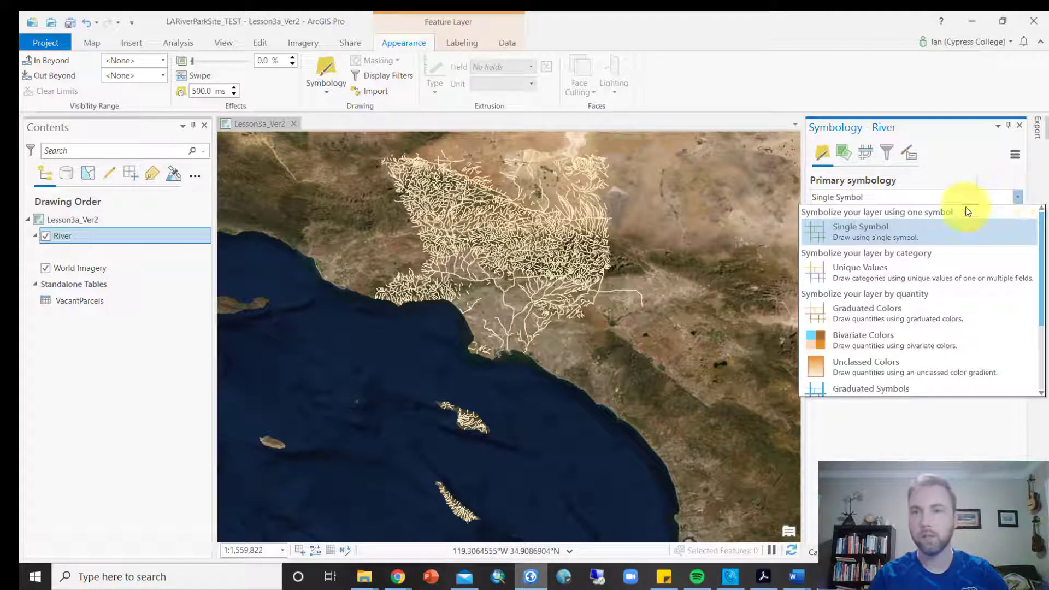
left_click(888, 273)
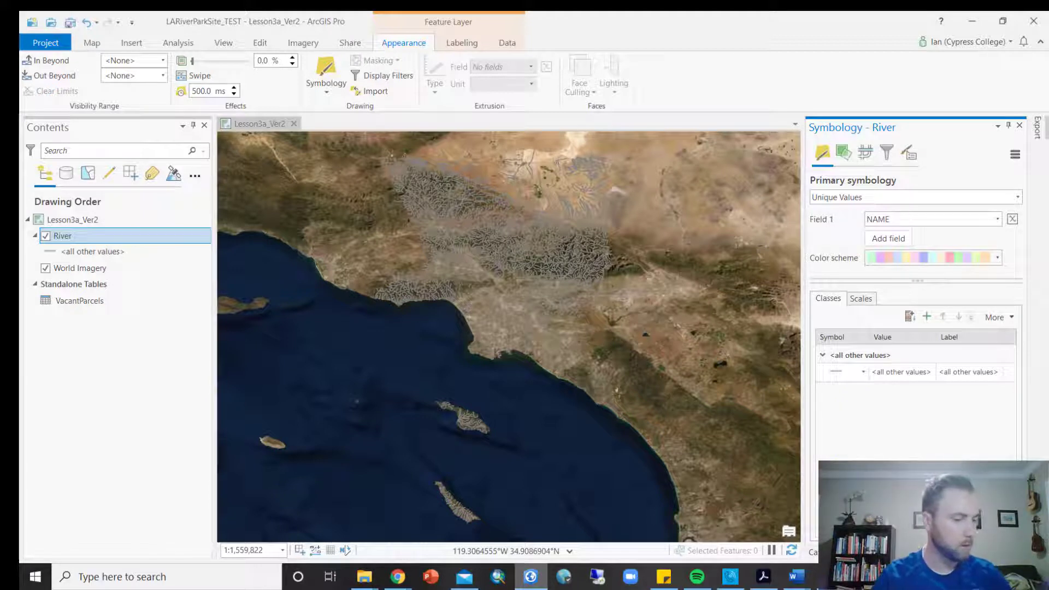
left_click(927, 317)
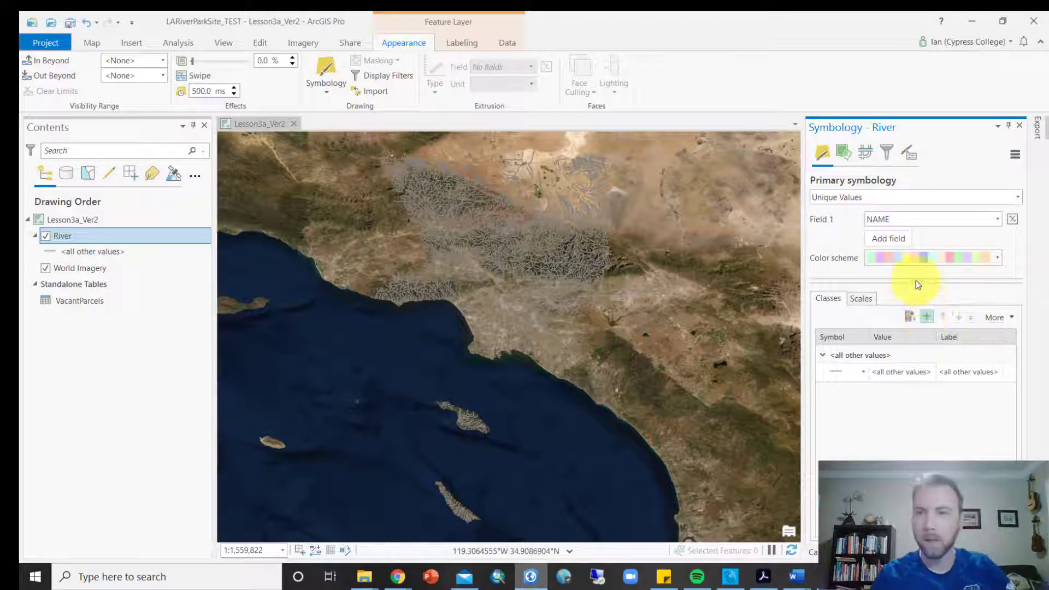
left_click(896, 219)
left_click(898, 222)
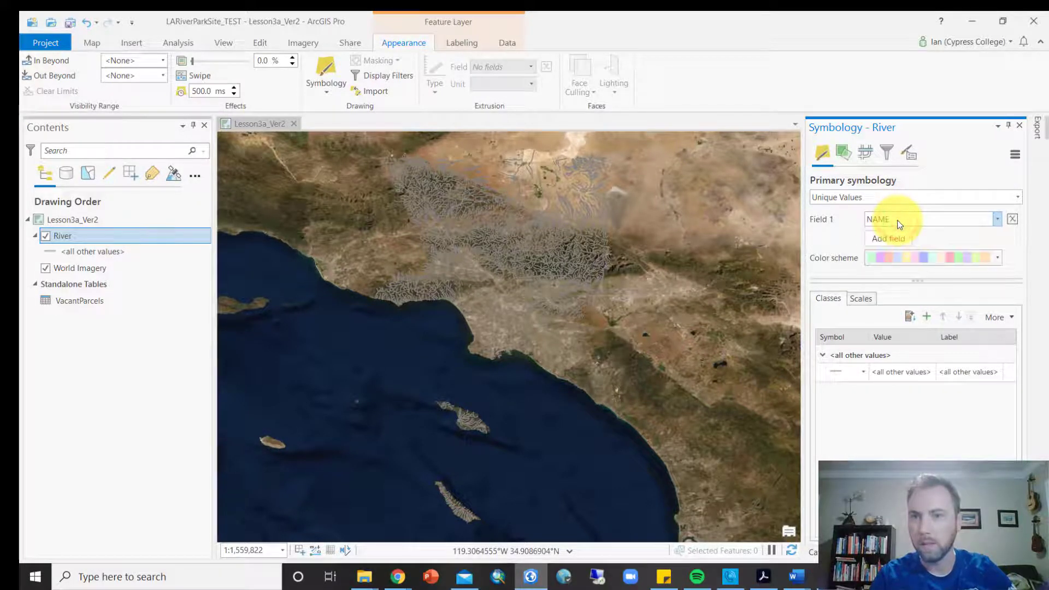
Generate the full list of unique river names and add Los Angeles River as a symbol class
left_click(926, 318)
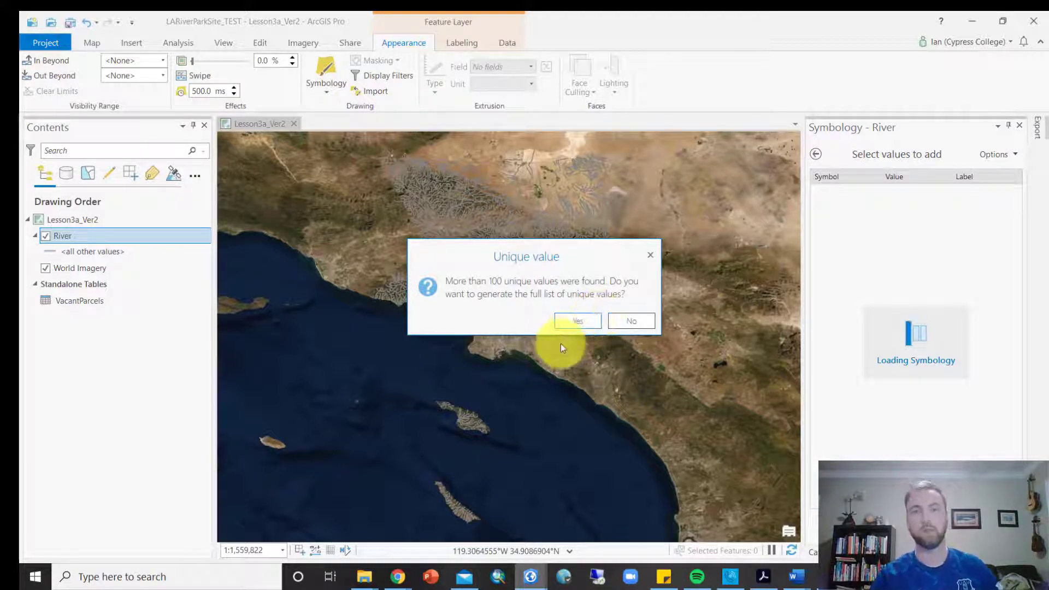
left_click(582, 326)
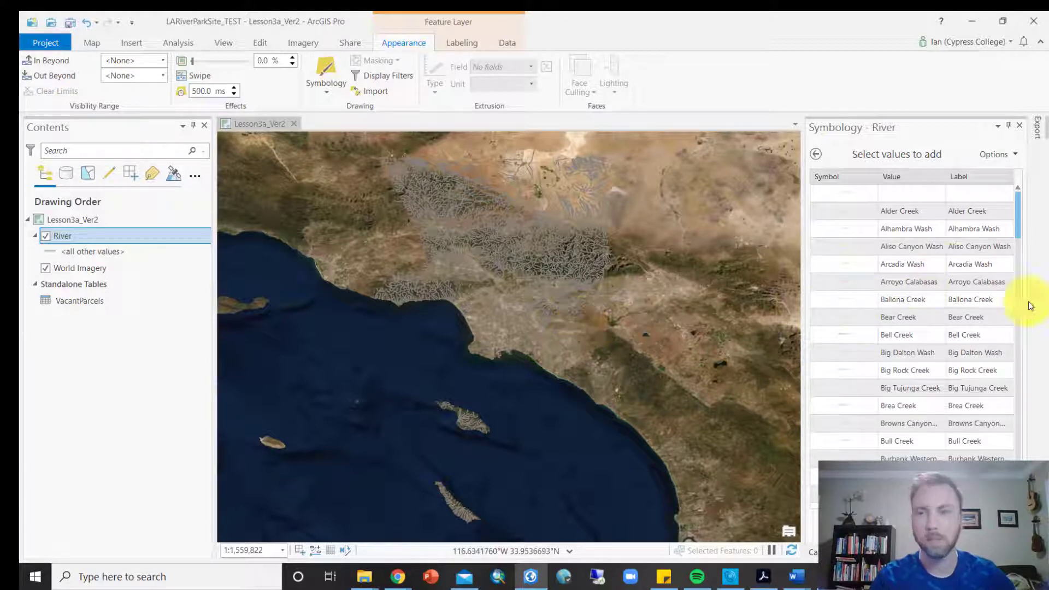
left_click(969, 262)
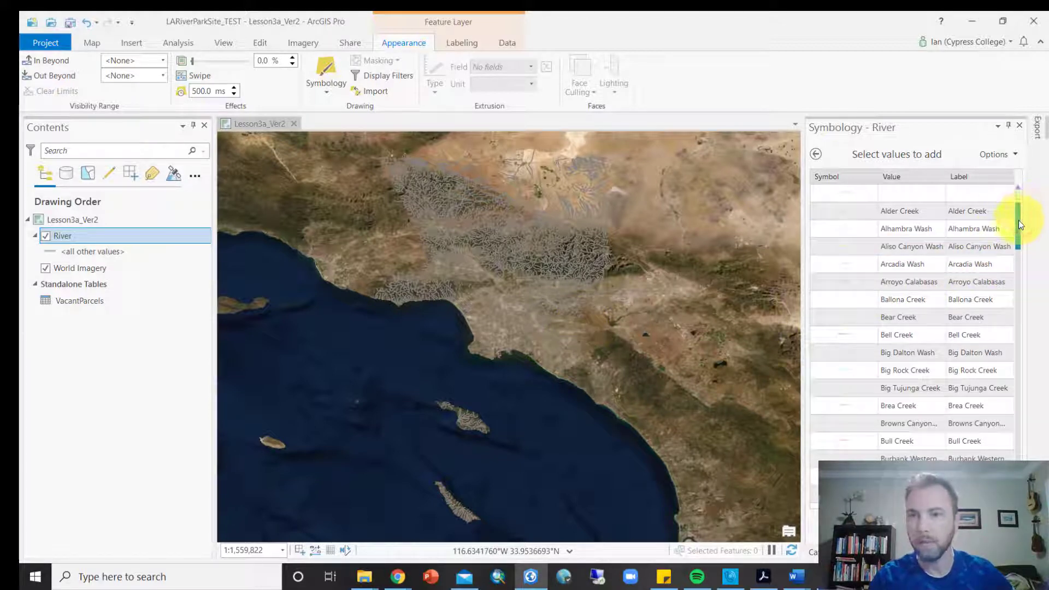
scroll(923, 316, "down", 14)
scroll(919, 318, "down", 5)
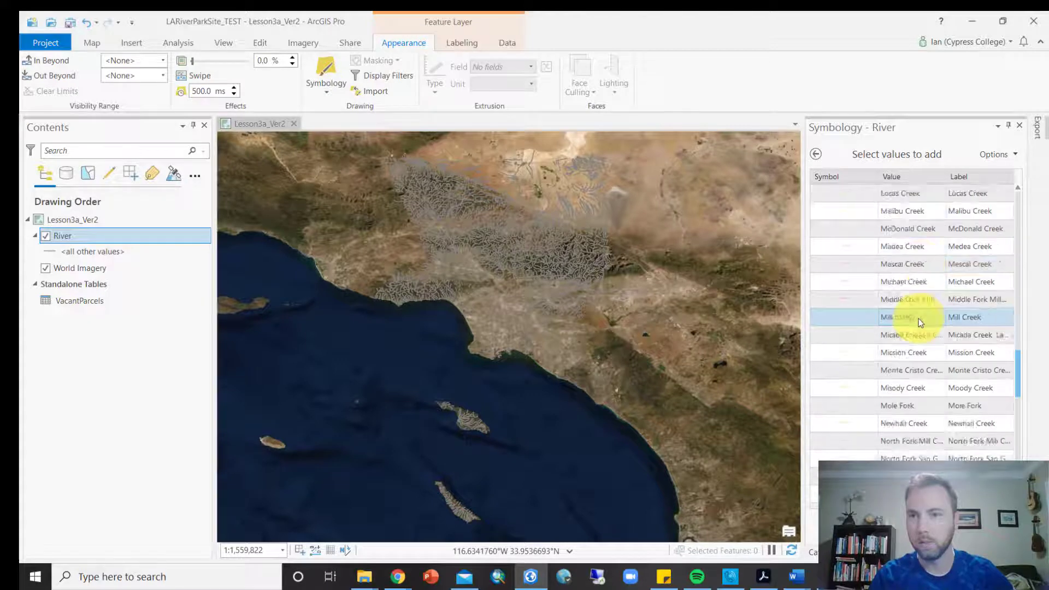
scroll(919, 319, "up", 4)
scroll(919, 322, "up", 1)
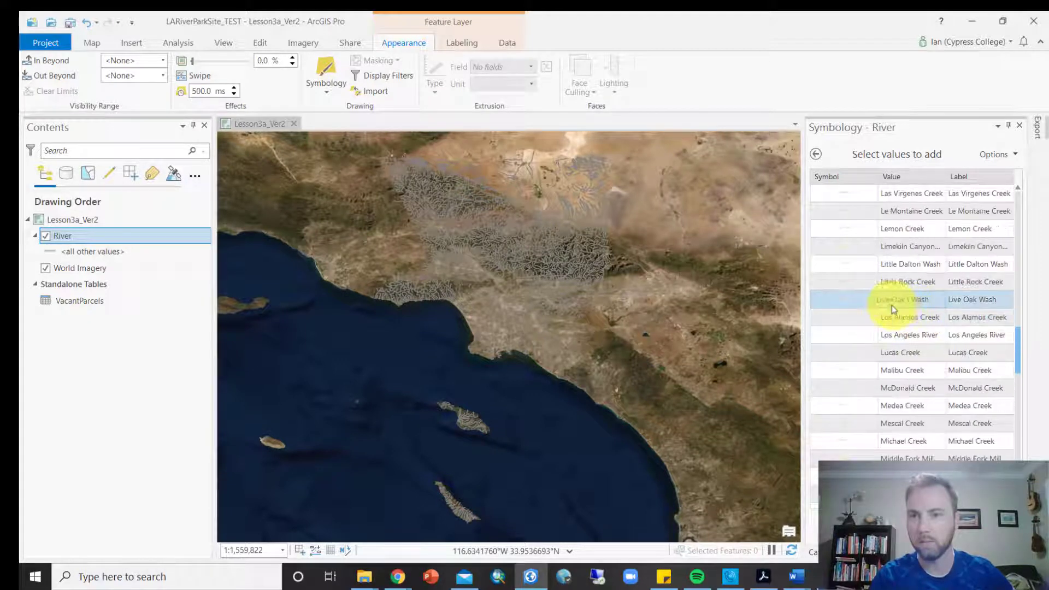
left_click(878, 336)
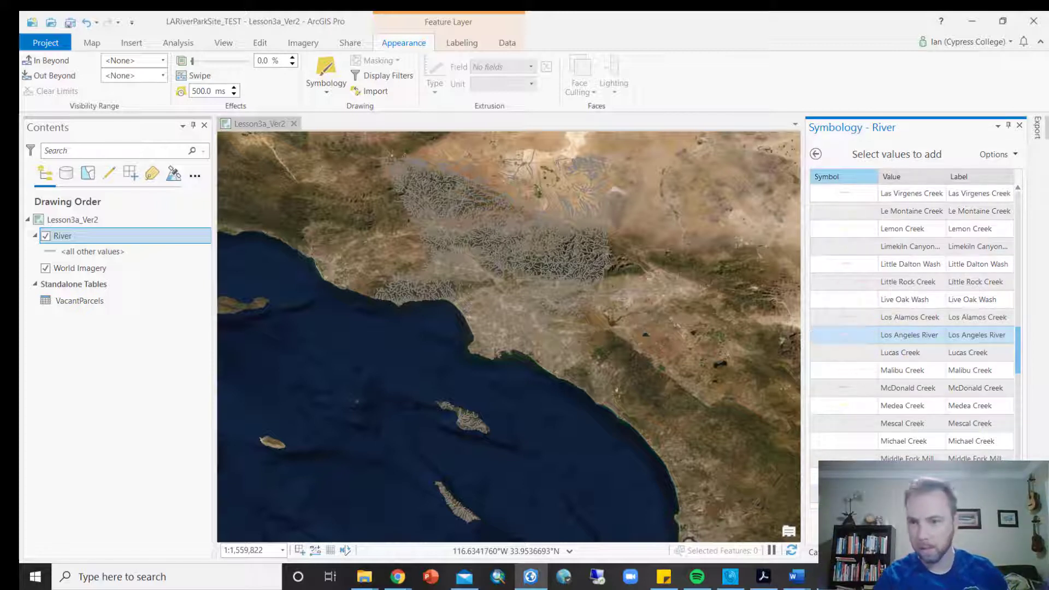
left_click(997, 525)
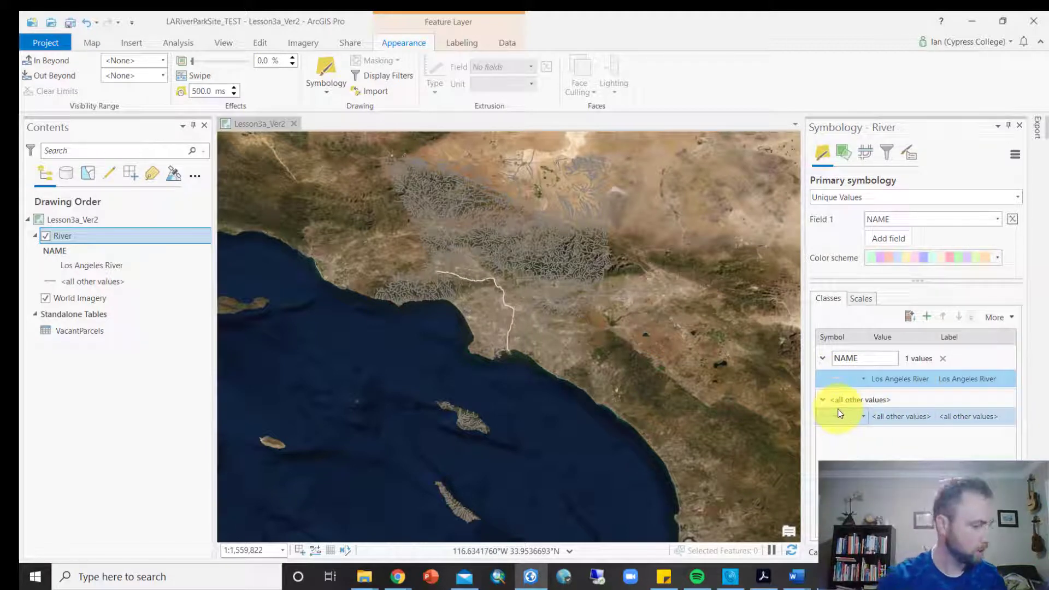
Turn off the display of all other values in the River layer's symbology
left_click(997, 318)
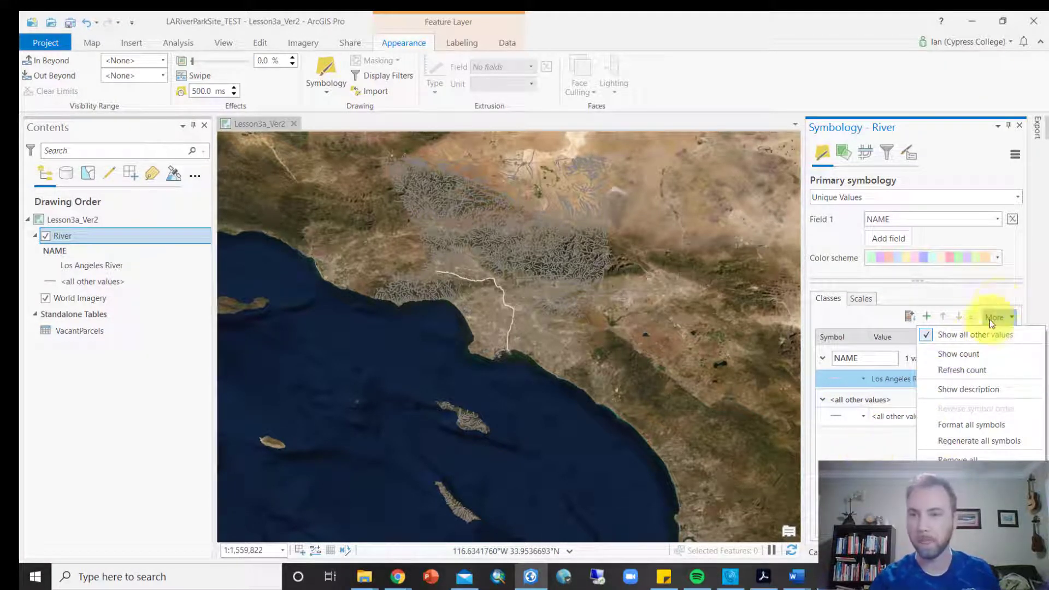
left_click(1010, 295)
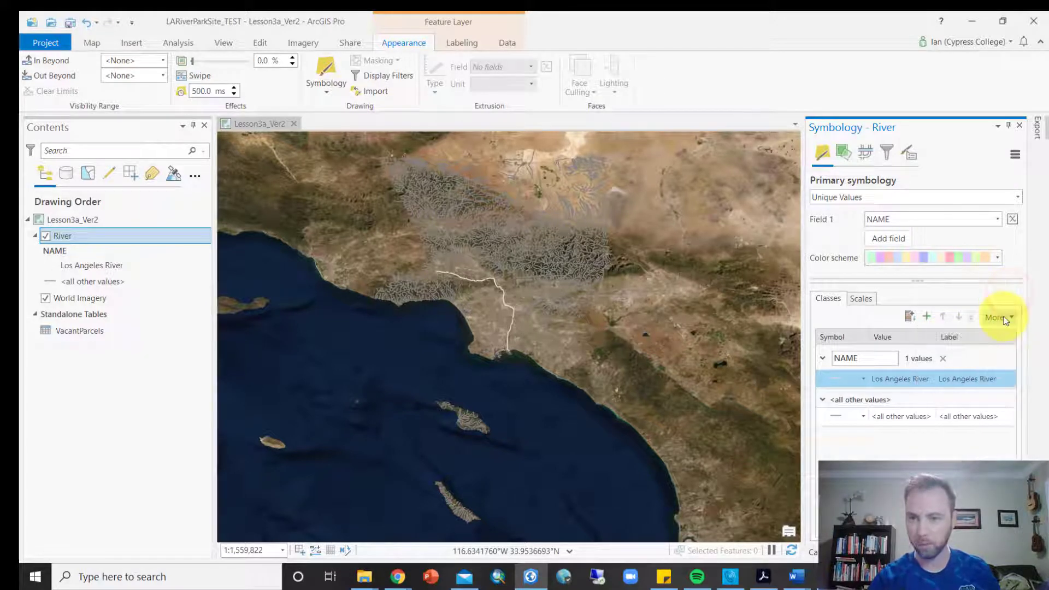
left_click(1005, 318)
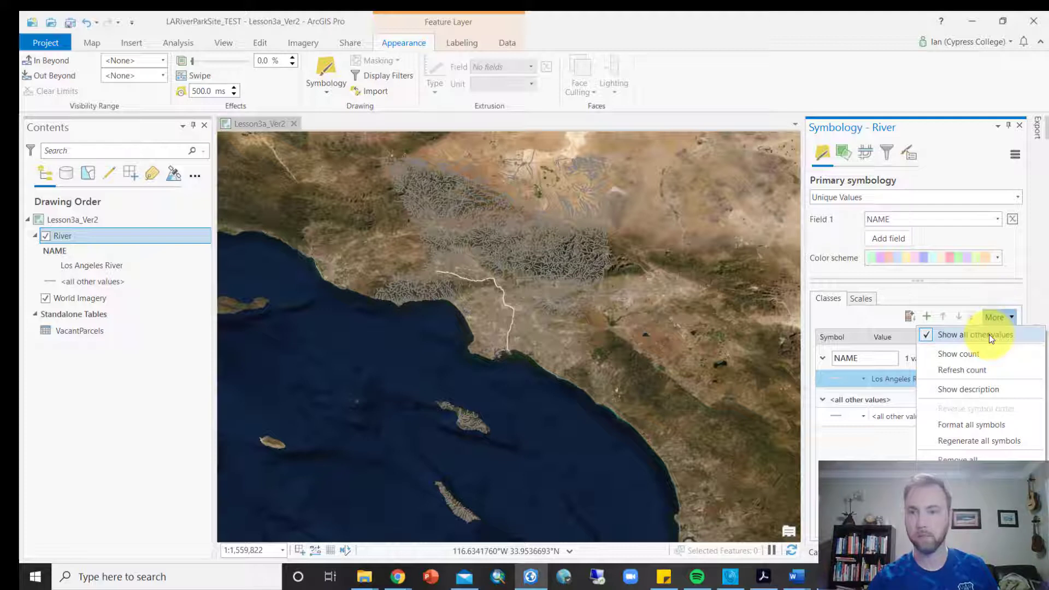
left_click(989, 334)
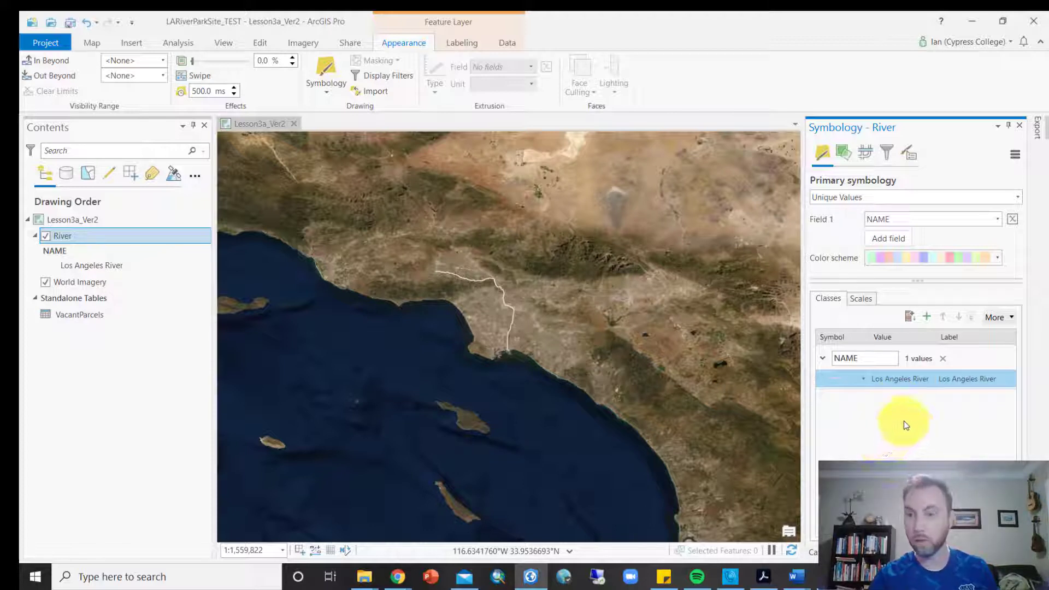
Format the Los Angeles River line symbol with a light blue color and a 2 pt line width
left_click(836, 381)
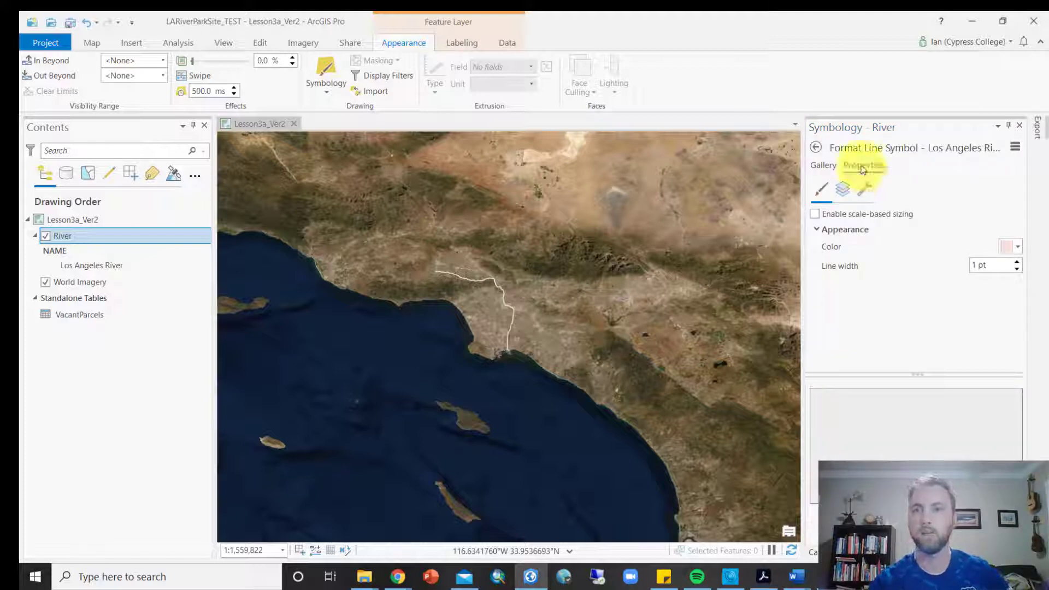
left_click(822, 165)
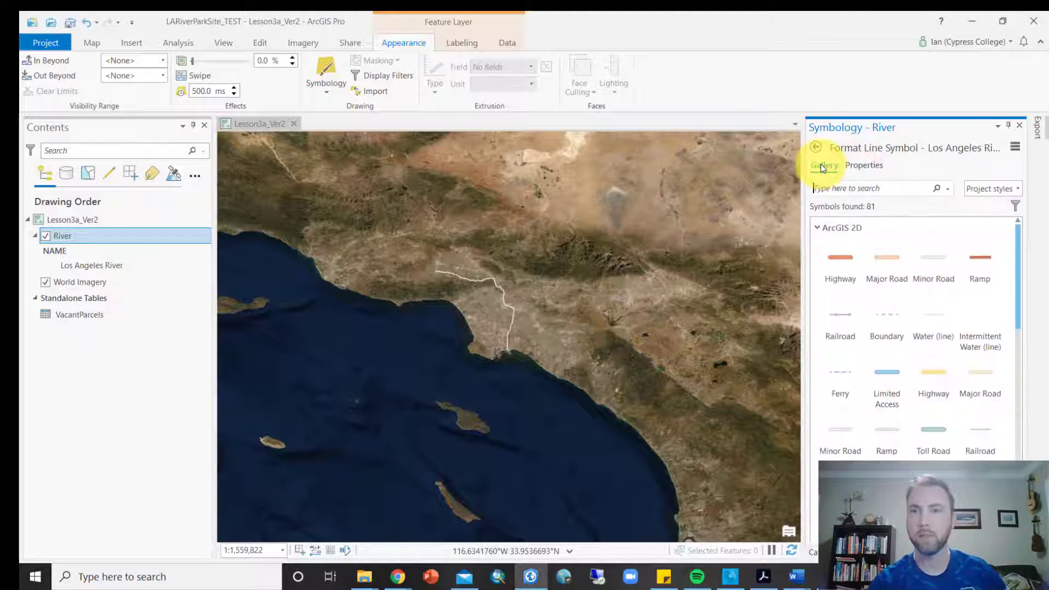
left_click(863, 166)
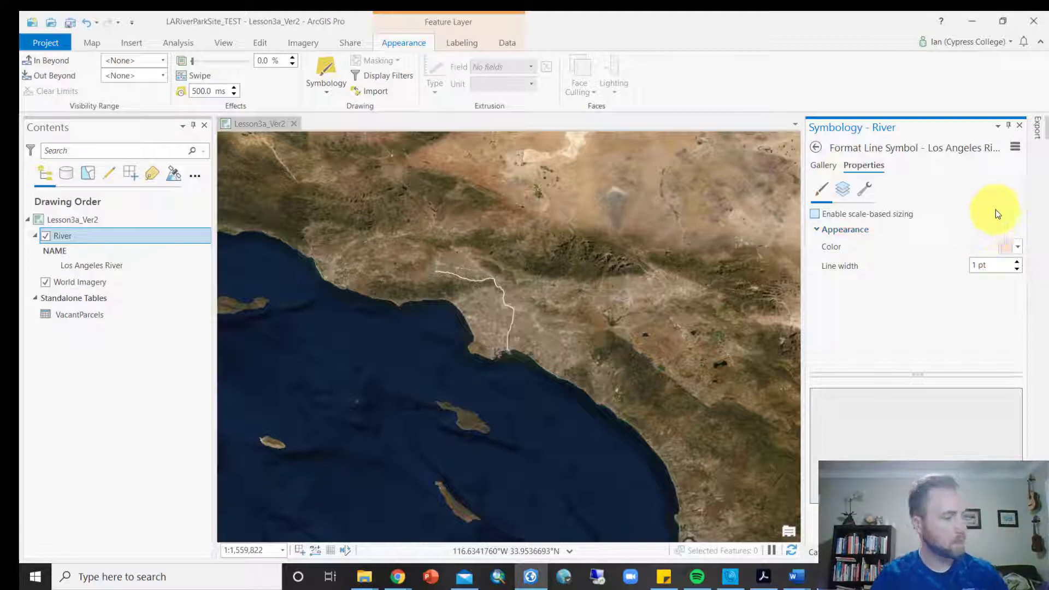
left_click(1010, 247)
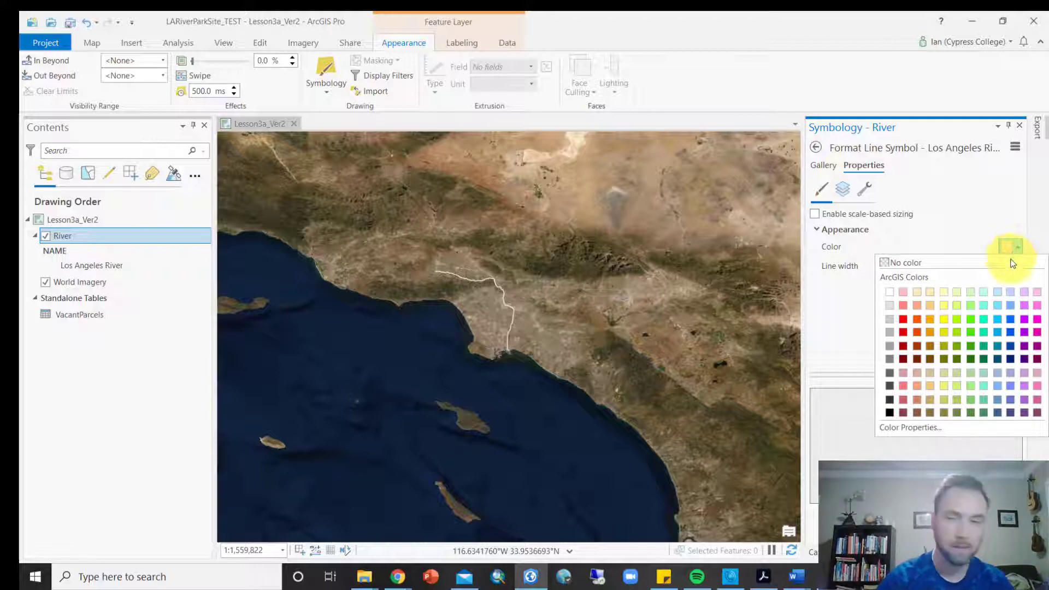
left_click(997, 305)
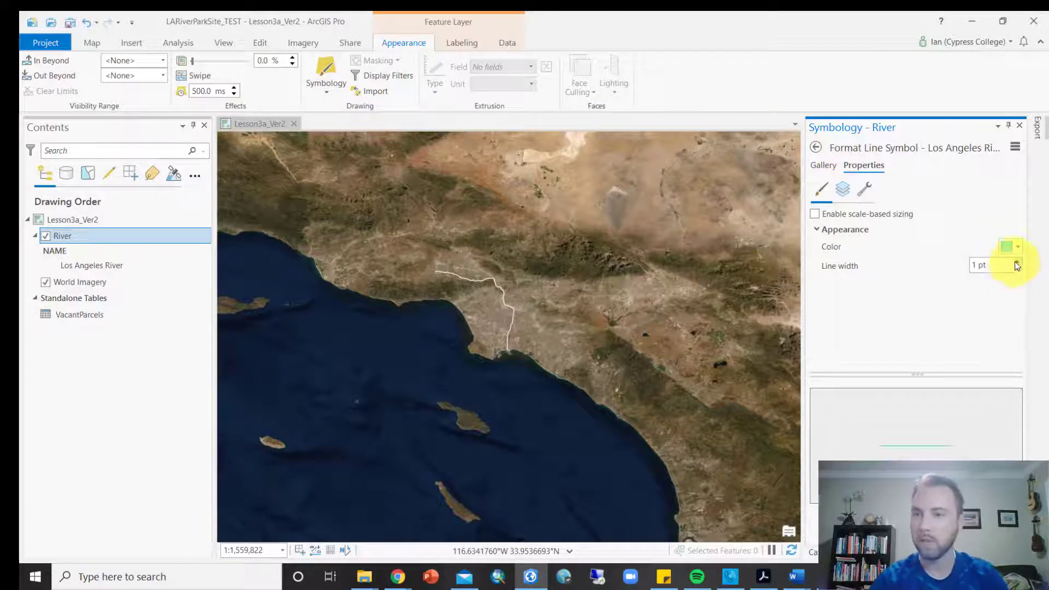
left_click(1018, 266)
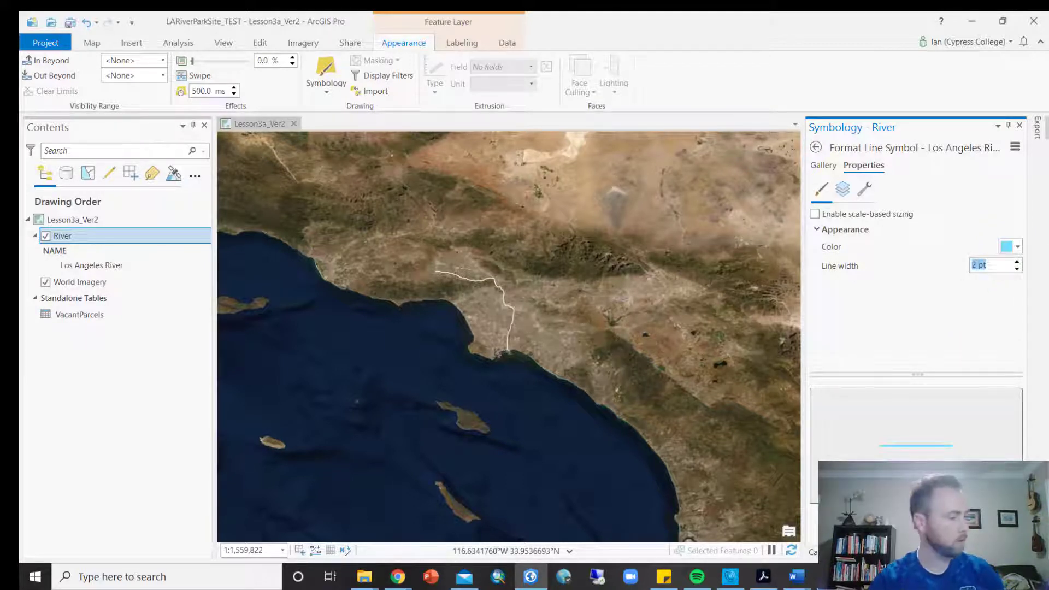
type("2")
key("Return")
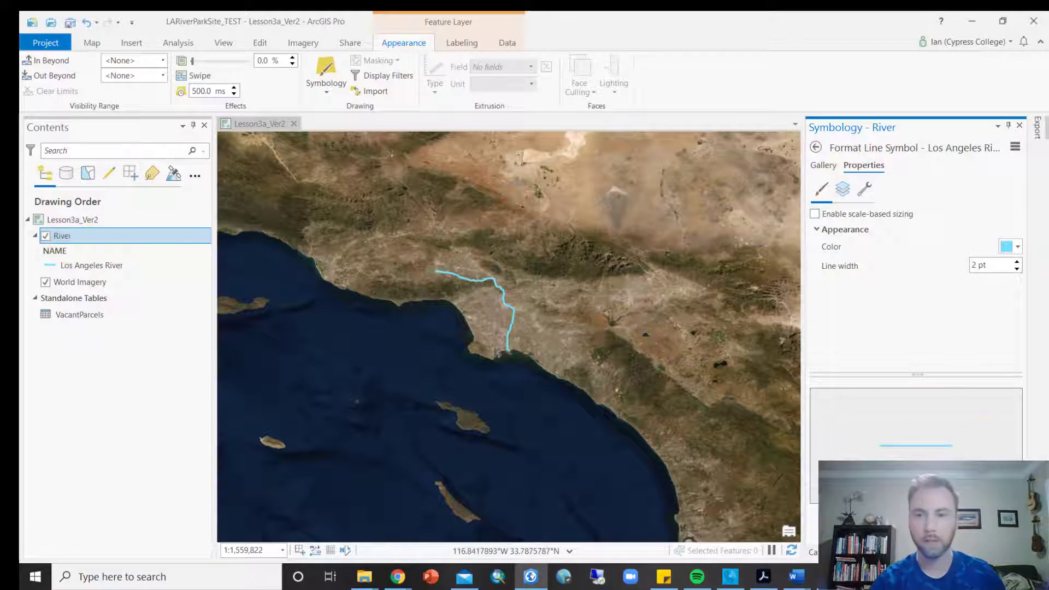
Add LARiver.shp from the City of LA folder to the map and try to move the River layer above it
left_click(813, 552)
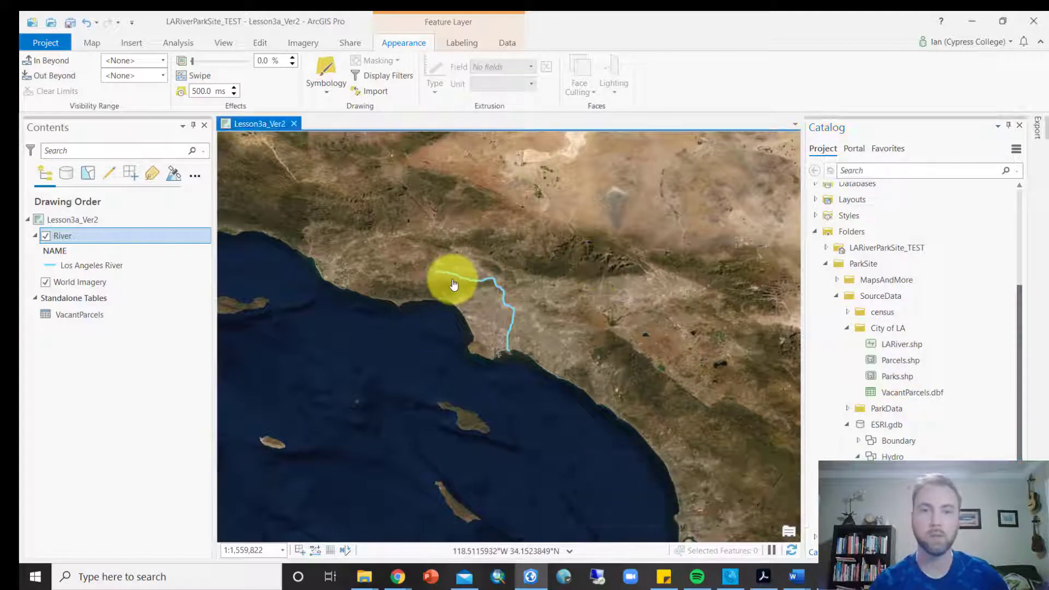
scroll(458, 295, "up", 3)
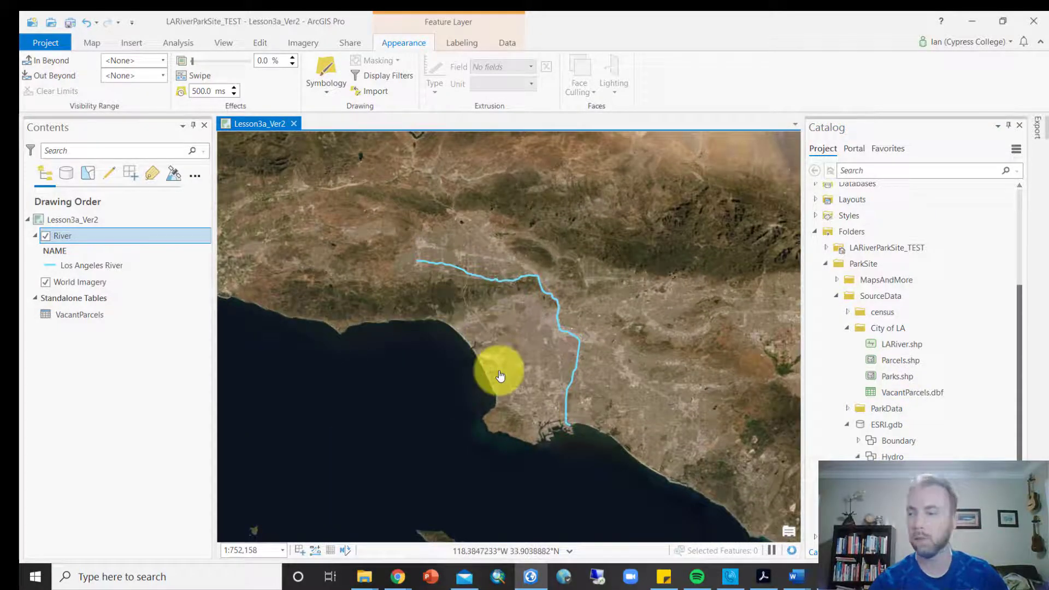
scroll(523, 368, "up", 2)
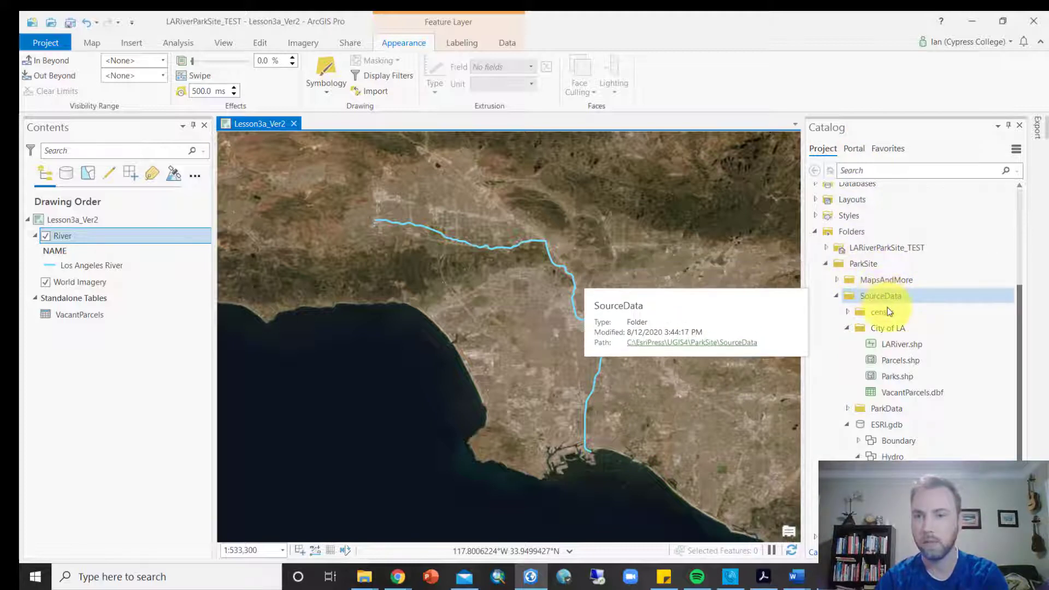
left_click(903, 344)
left_click_drag(916, 351, 549, 292)
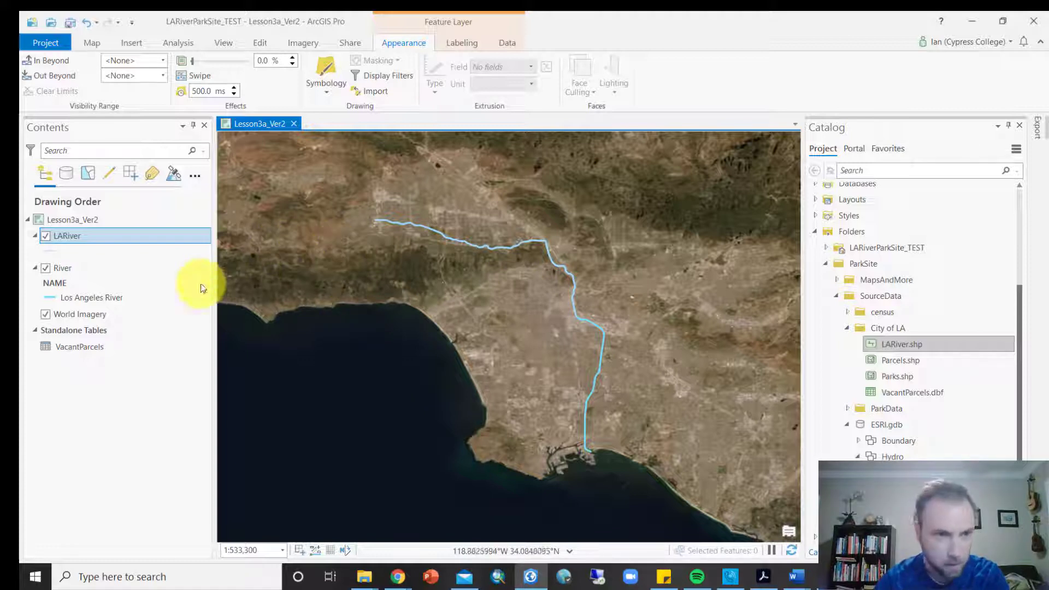
left_click_drag(85, 270, 52, 245)
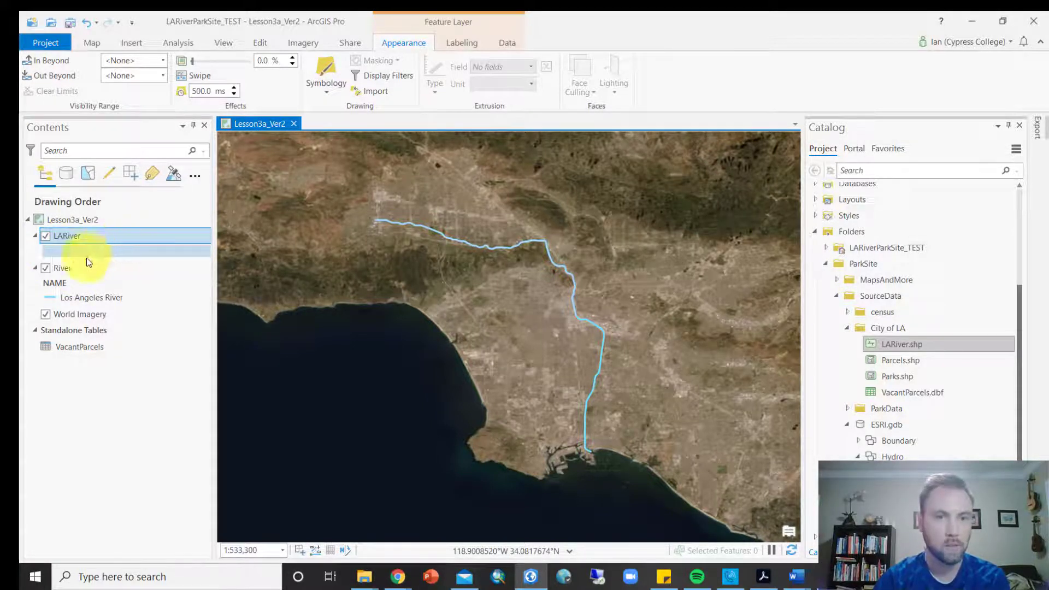
left_click_drag(89, 262, 91, 257)
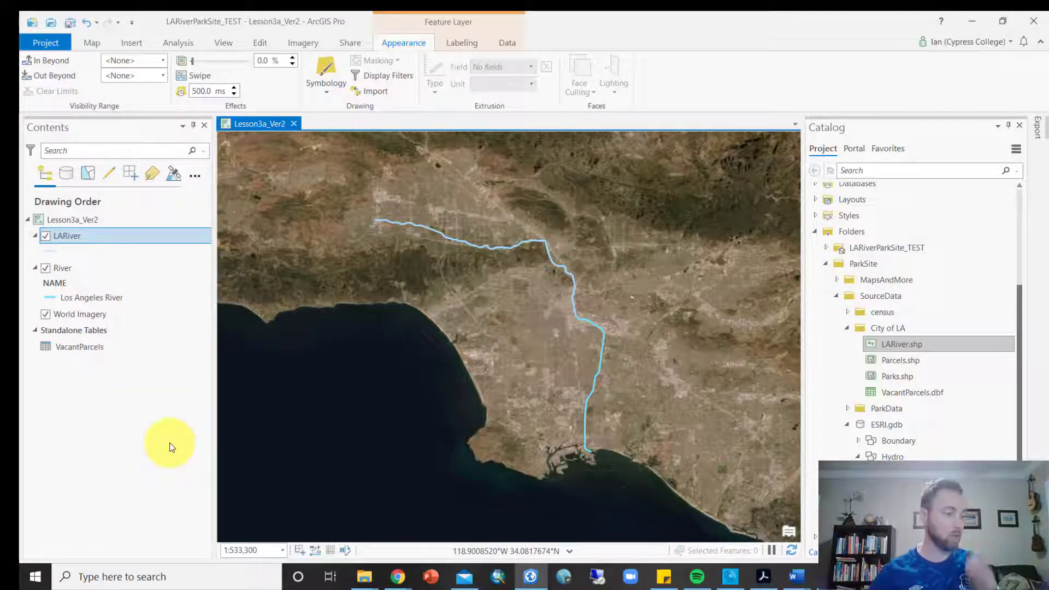
Format the LARiver layer's line symbol with a bright blue color and a 2 pt line width
left_click(53, 252)
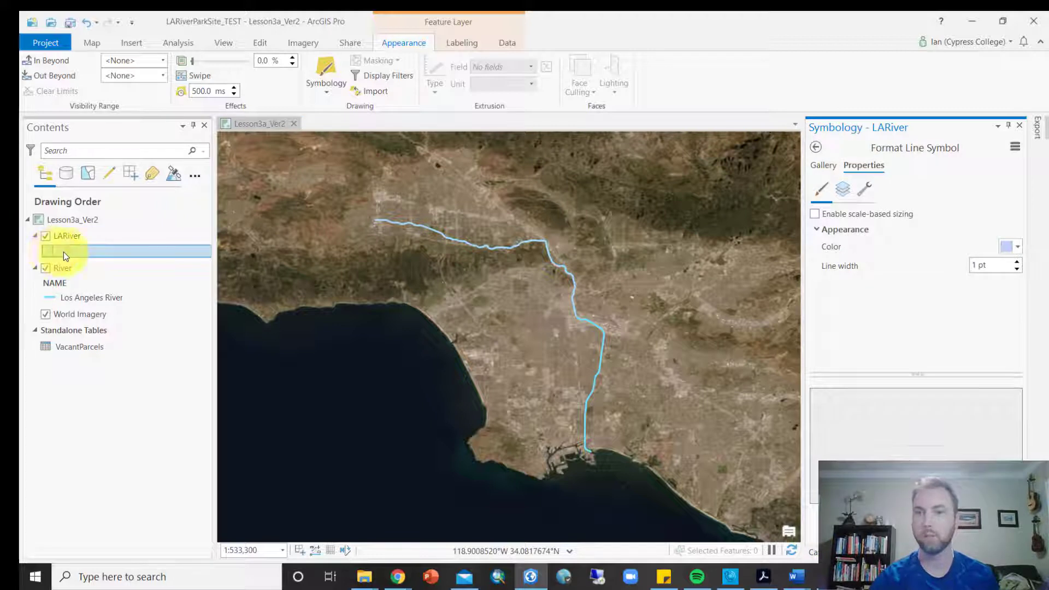
left_click(1010, 249)
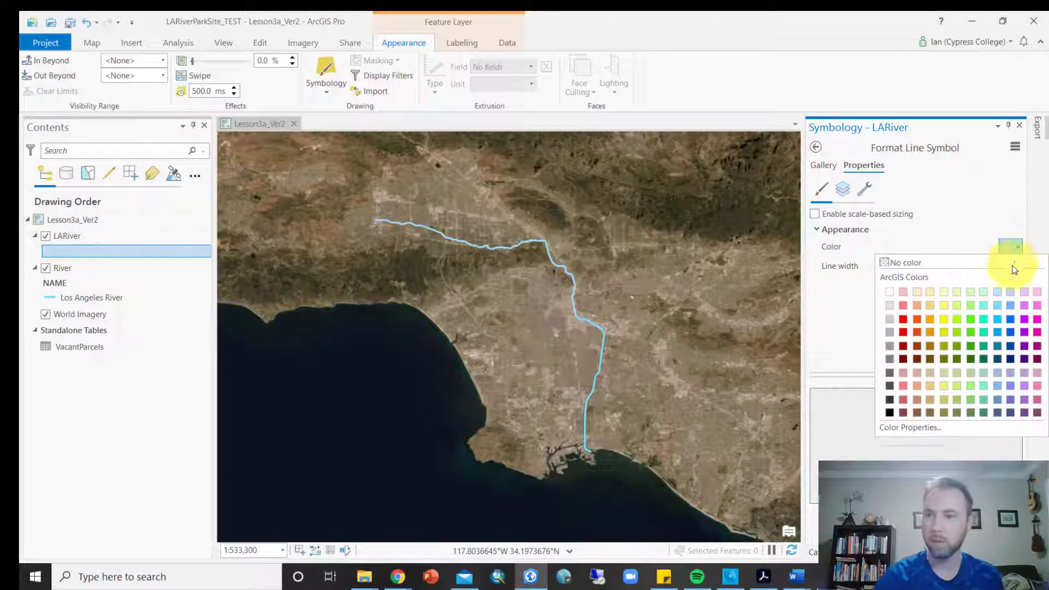
left_click(1011, 319)
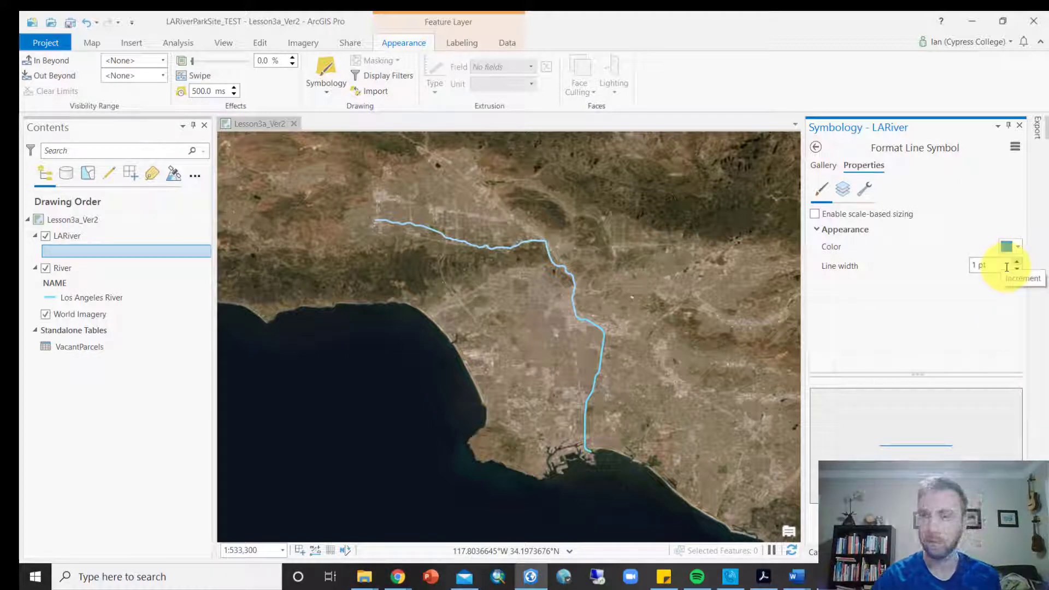
left_click(1016, 262)
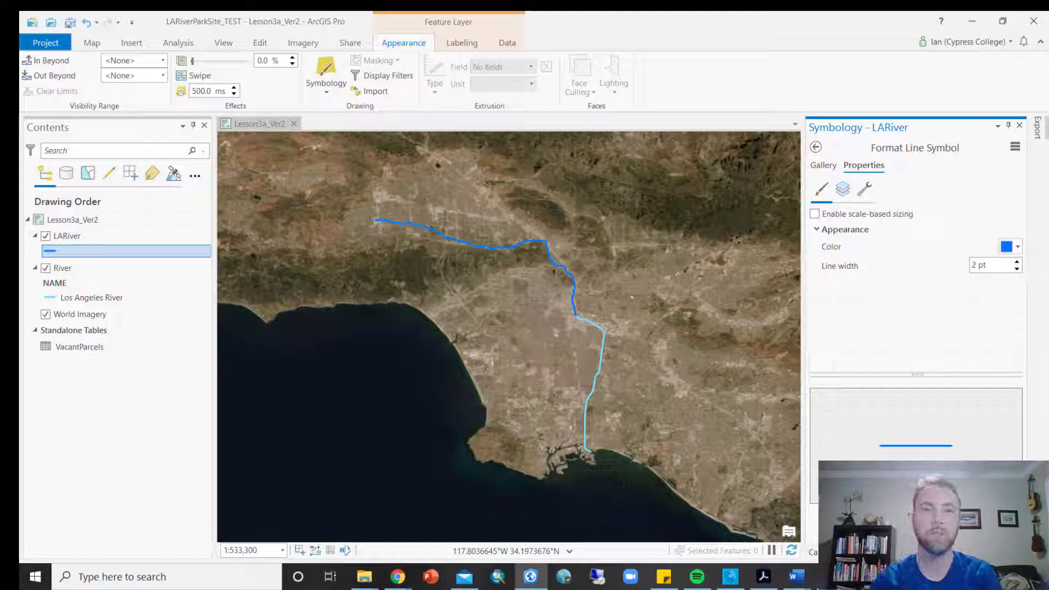
scroll(446, 306, "up", 1)
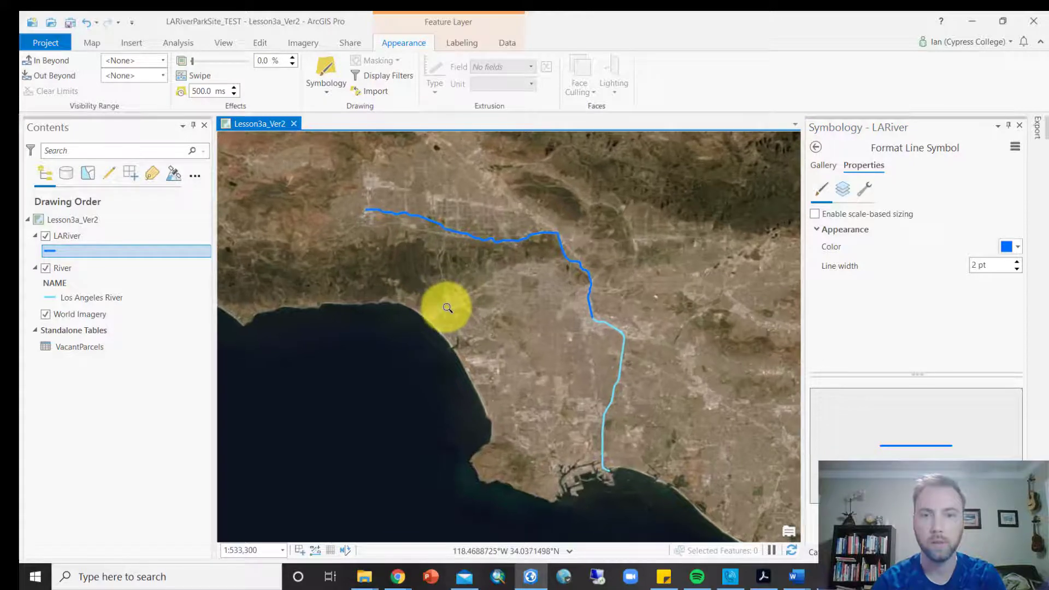
scroll(445, 308, "up", 1)
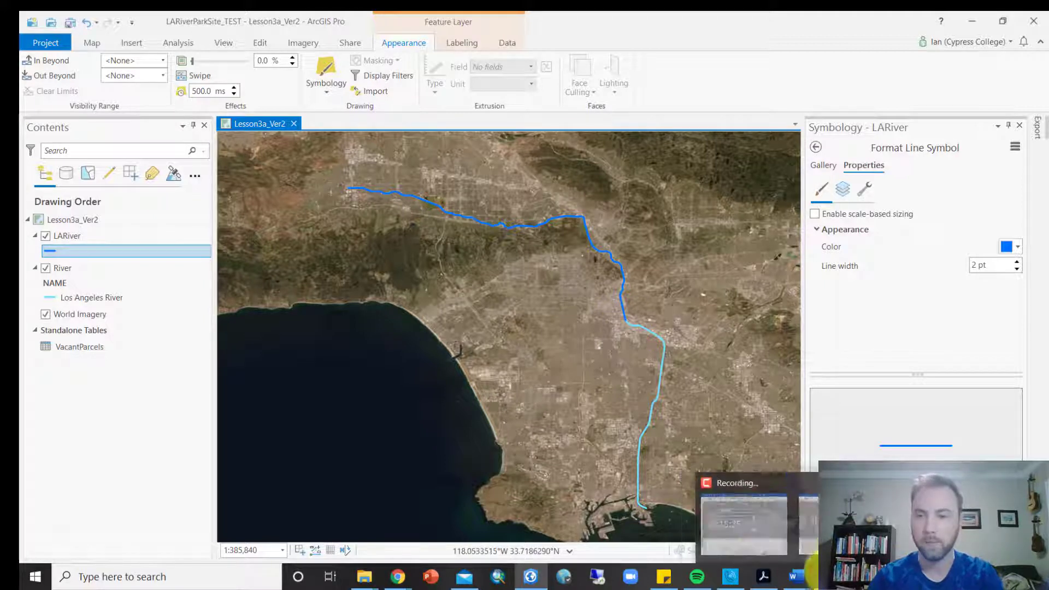
Add the Los Angeles.lyrx layer file from the MapsAndMore folder to the map
left_click(813, 552)
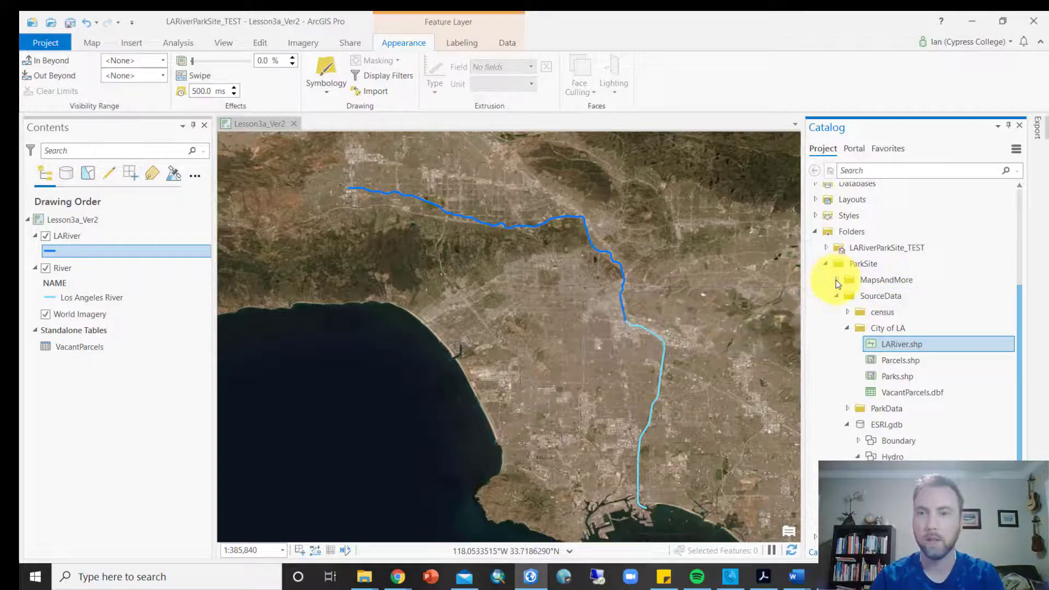
left_click(837, 280)
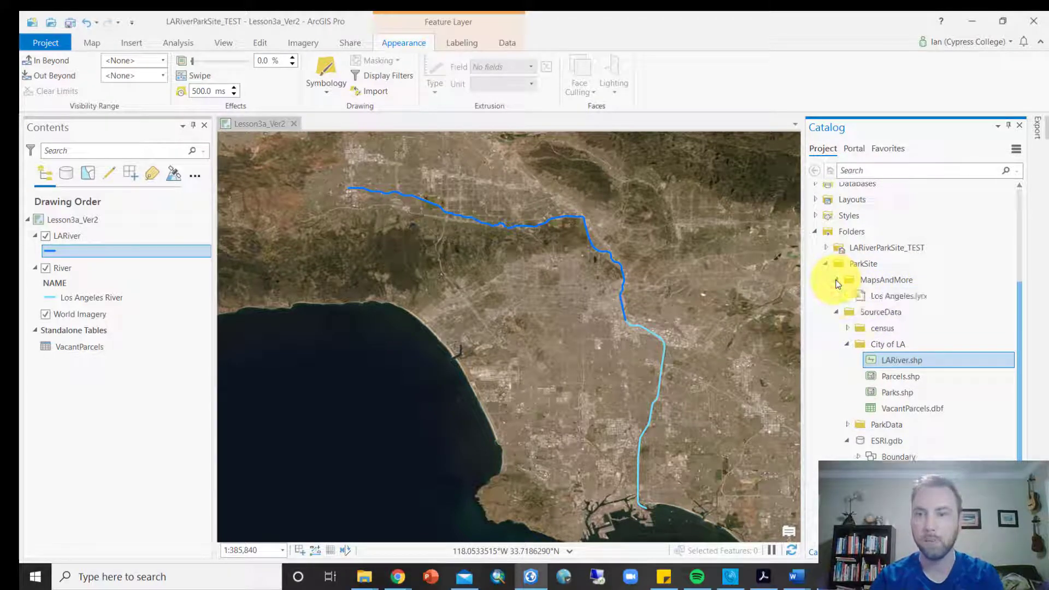
left_click(917, 300)
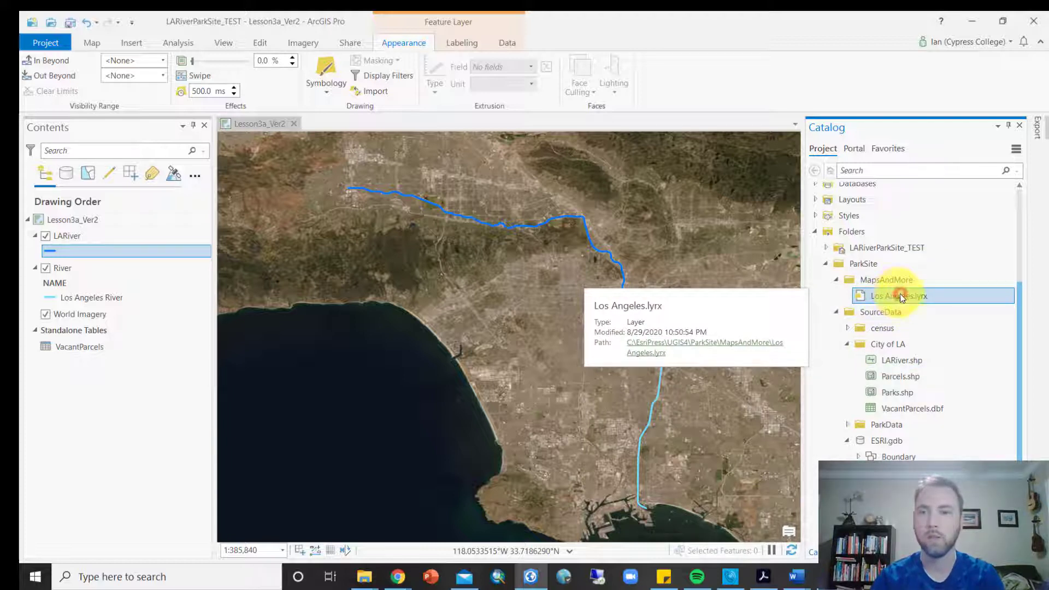
left_click_drag(901, 296, 595, 308)
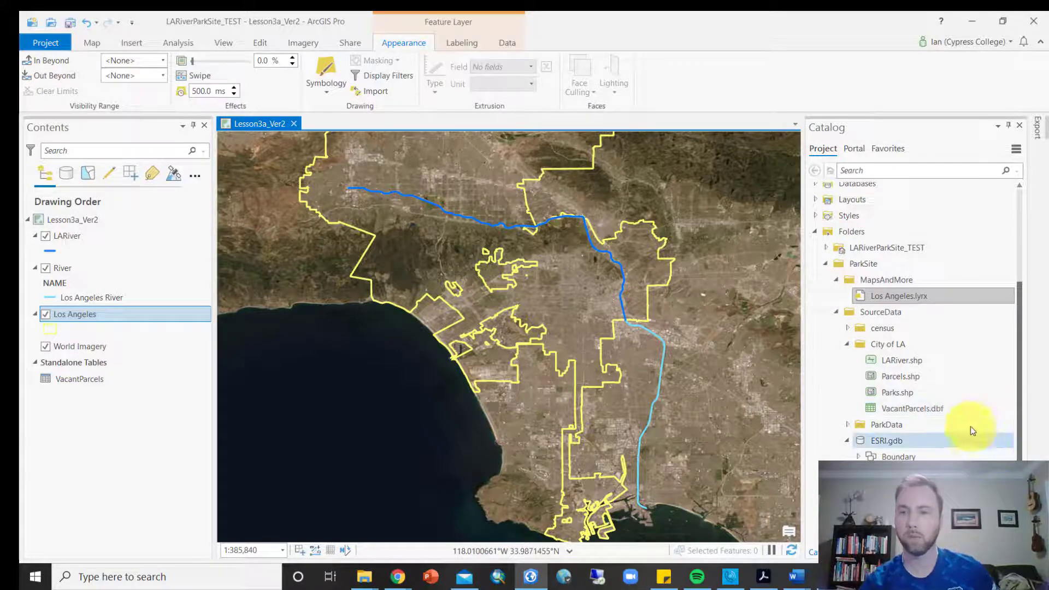
Show the contents of ESRI.gdb's Boundary dataset and inspect where LARiver ends near the Los Angeles city boundary
scroll(962, 429, "down", 1)
left_click(856, 441)
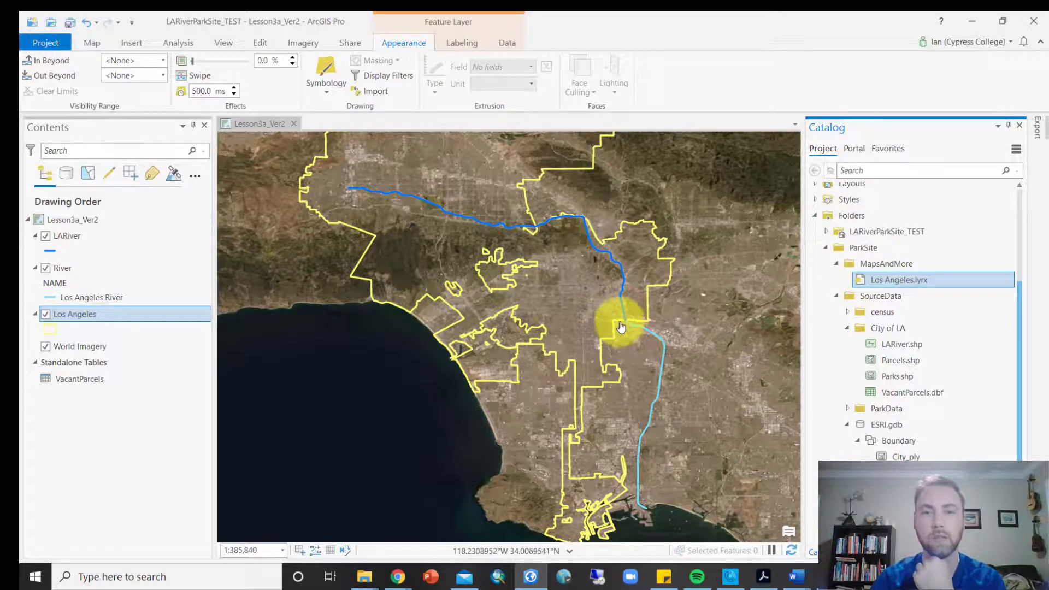
scroll(621, 327, "up", 4)
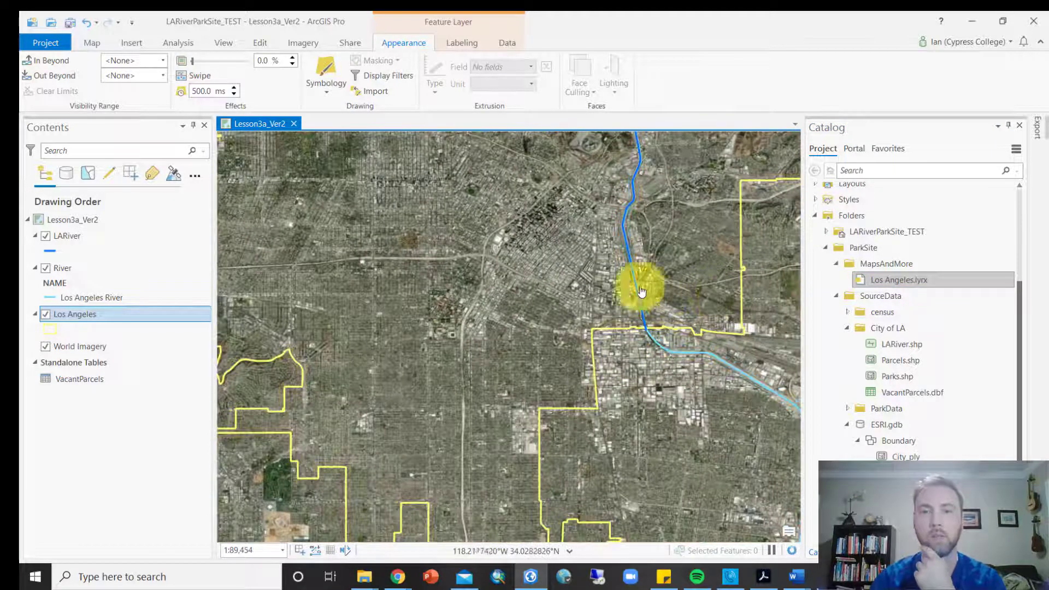
left_click(580, 292)
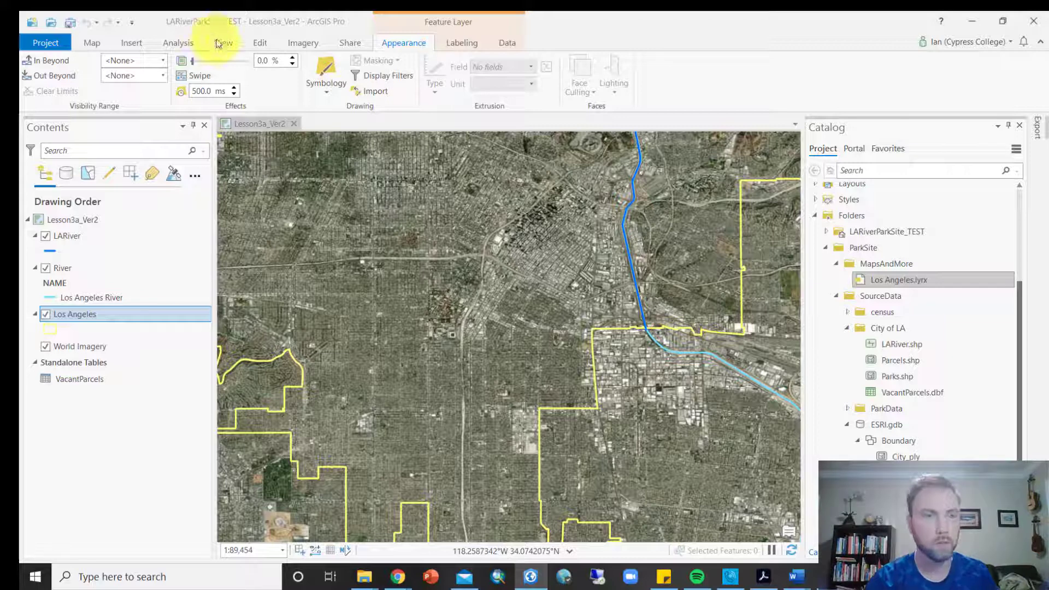
Zoom the map to the full extent of the Los Angeles layer
left_click(113, 300)
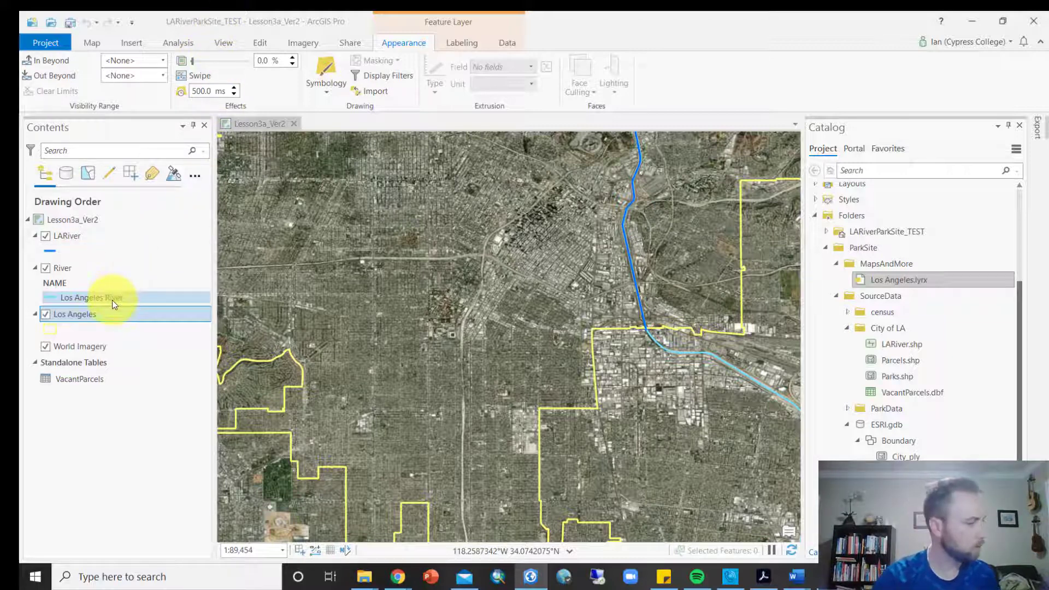
left_click(101, 312)
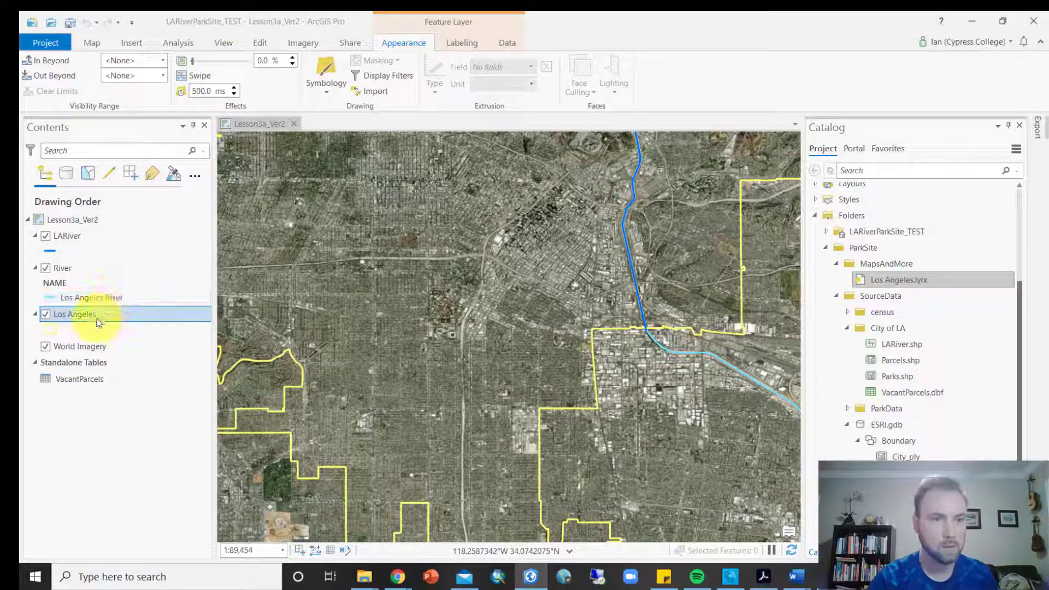
right_click(93, 313)
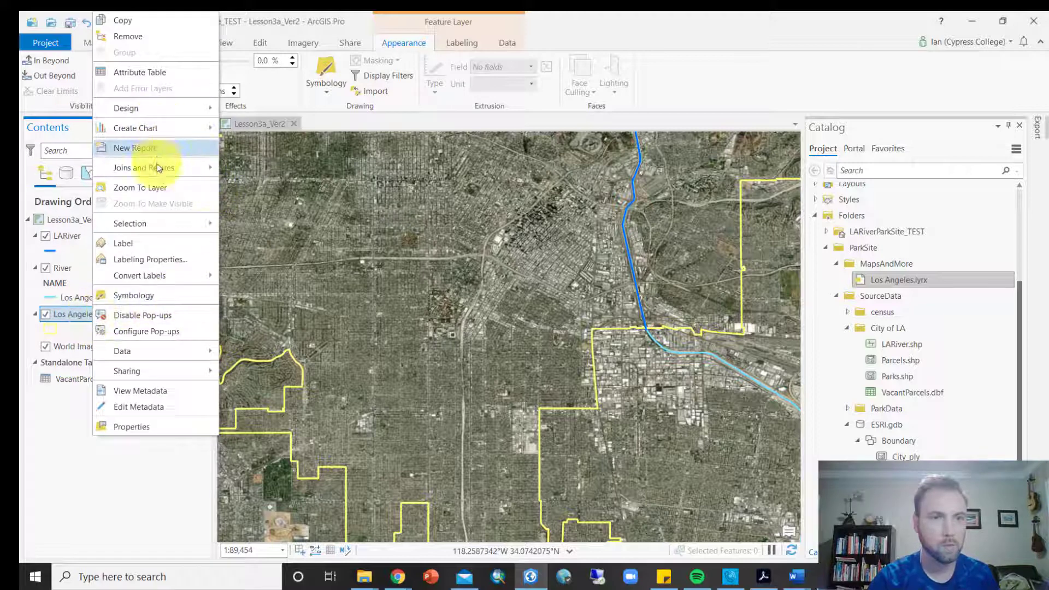
left_click(161, 188)
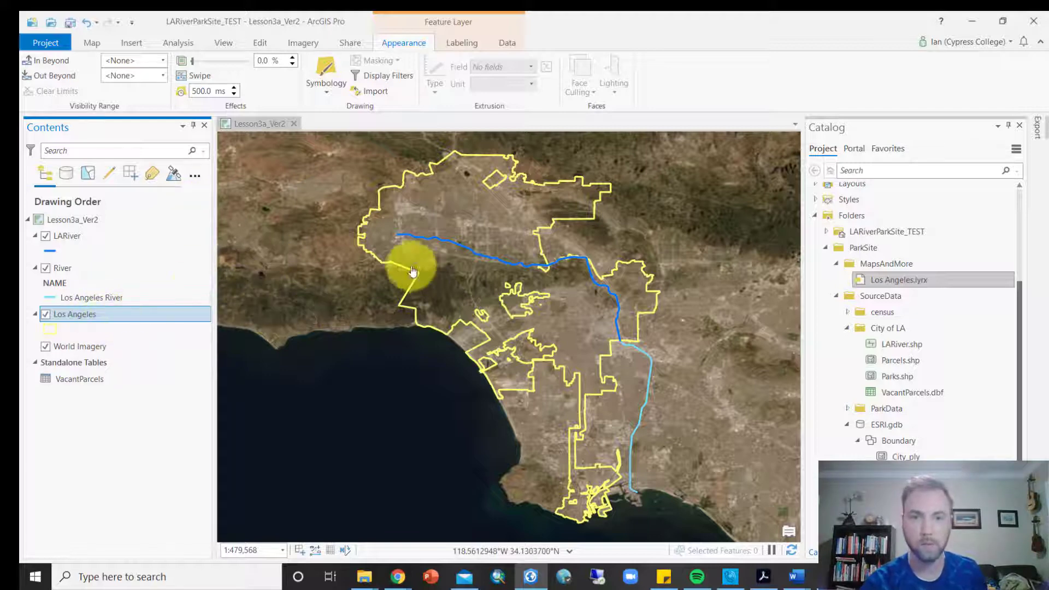
Examine the Los Angeles layer's definition query and data source in its properties
right_click(100, 317)
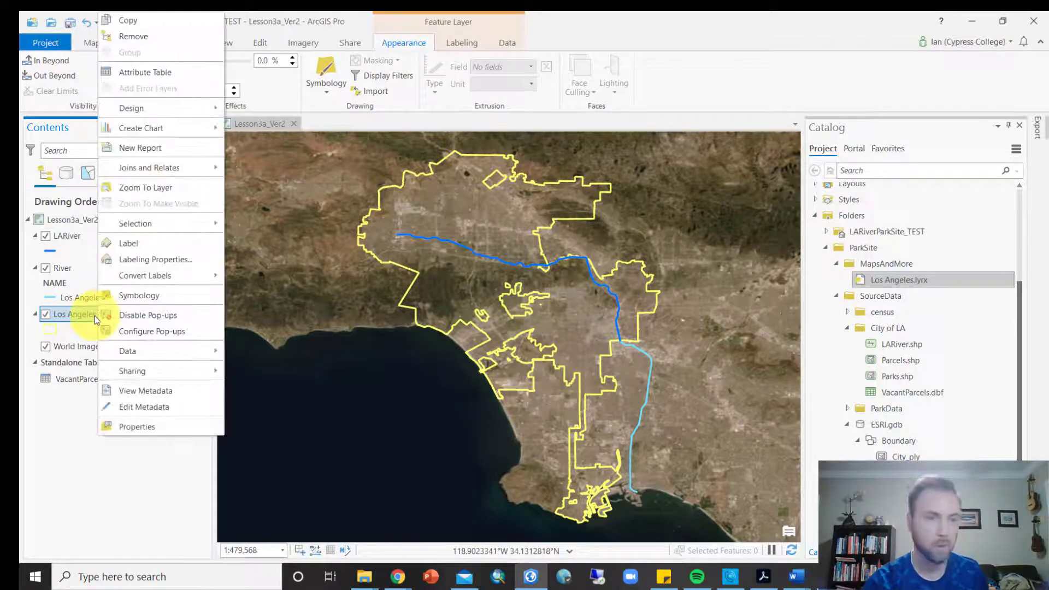
left_click(146, 431)
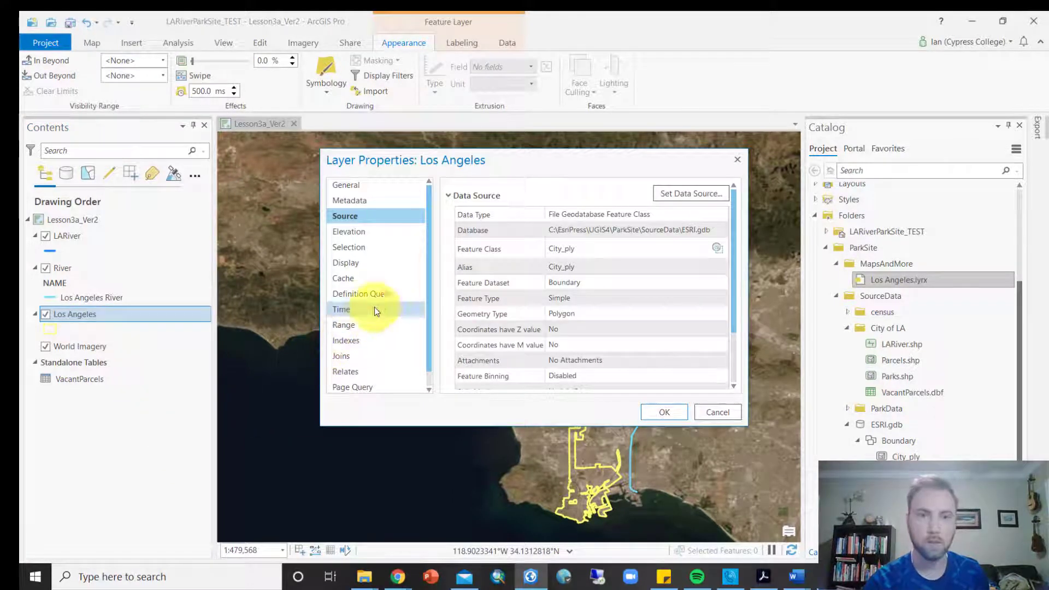
left_click(382, 293)
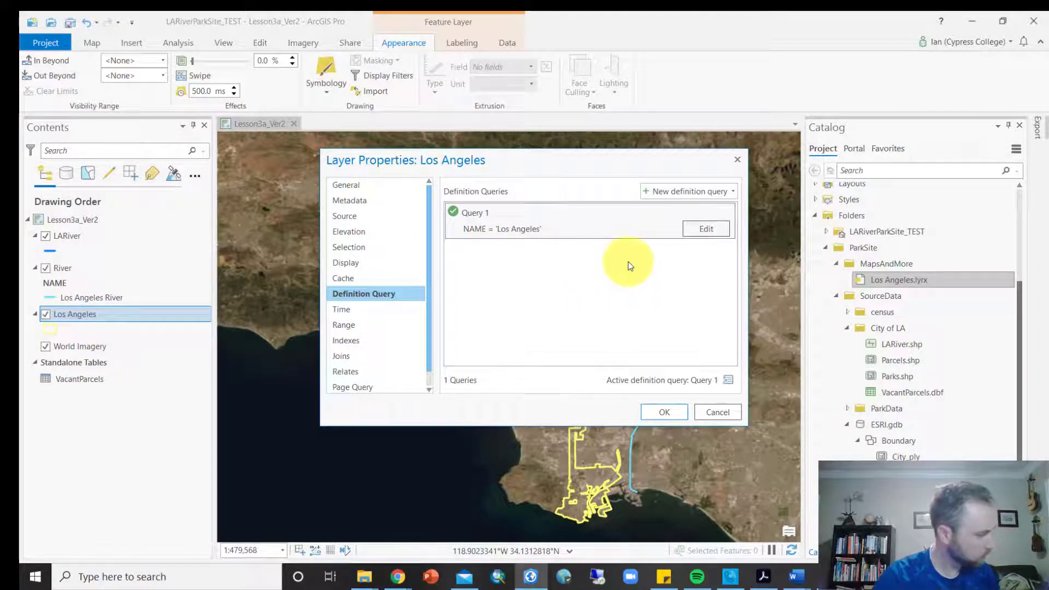
mouse_move(494, 217)
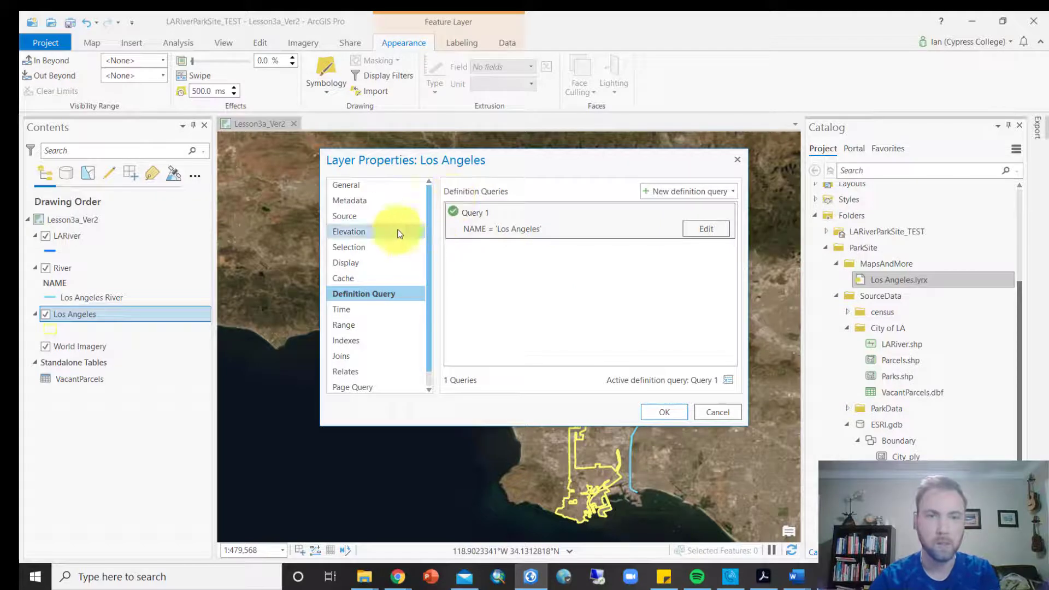
left_click(375, 218)
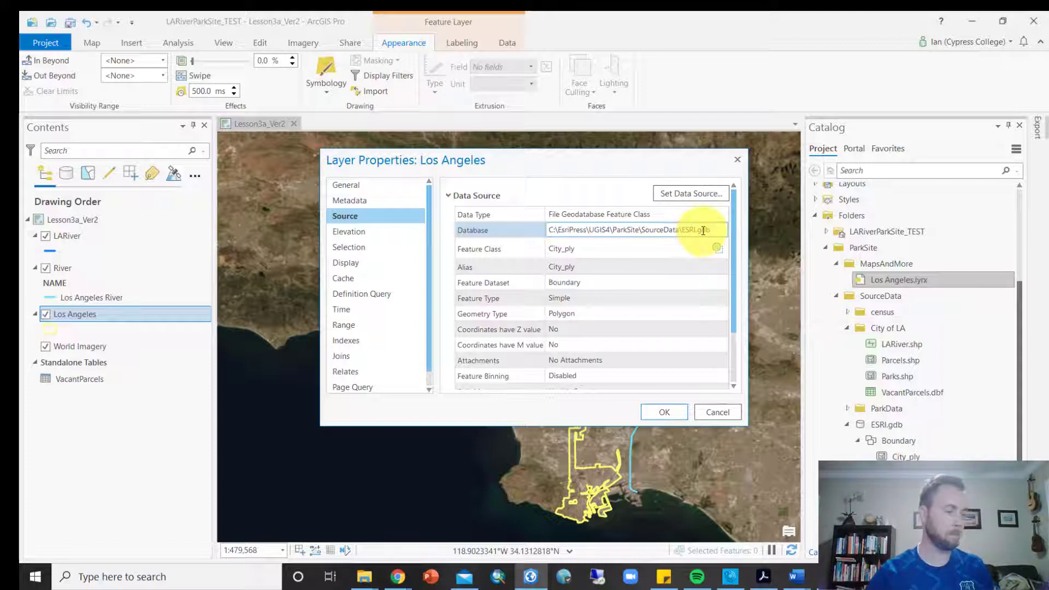
left_click(738, 161)
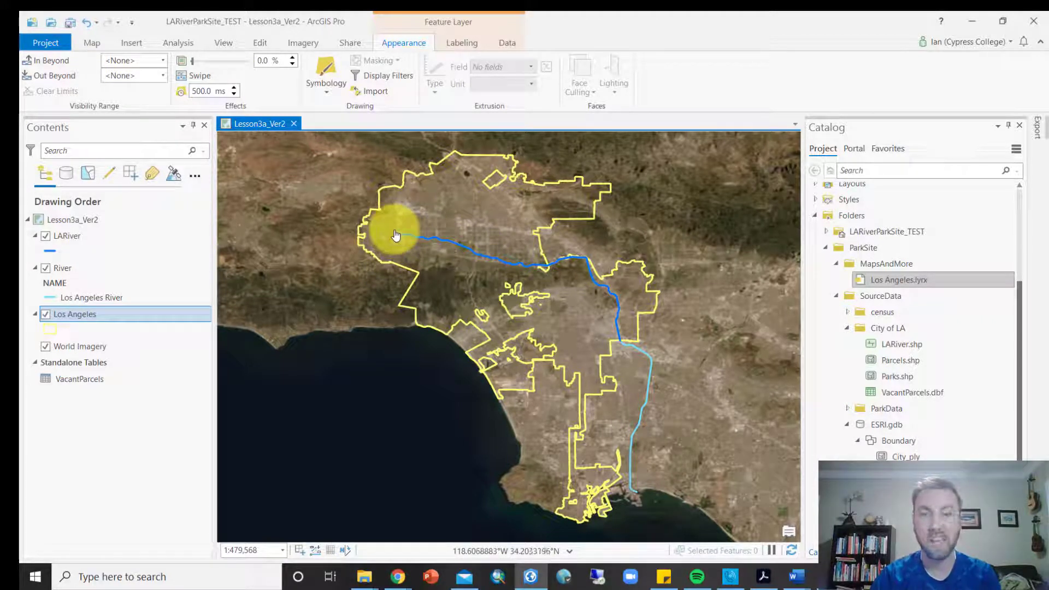
Zoom to the western end of the Los Angeles River and set the map scale to 1:24,000
scroll(396, 235, "up", 2)
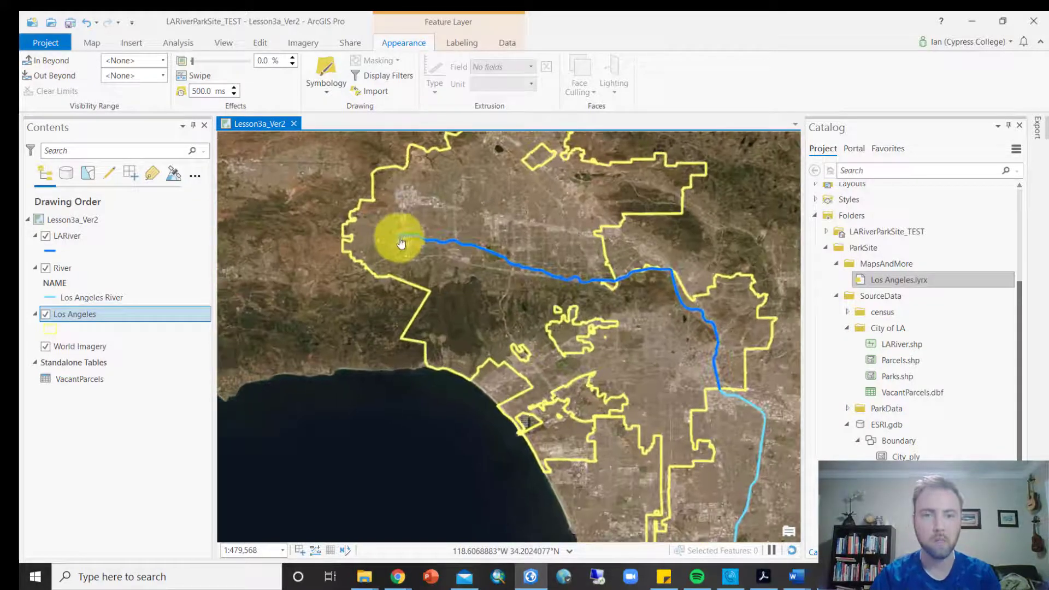
left_click_drag(375, 213, 445, 260)
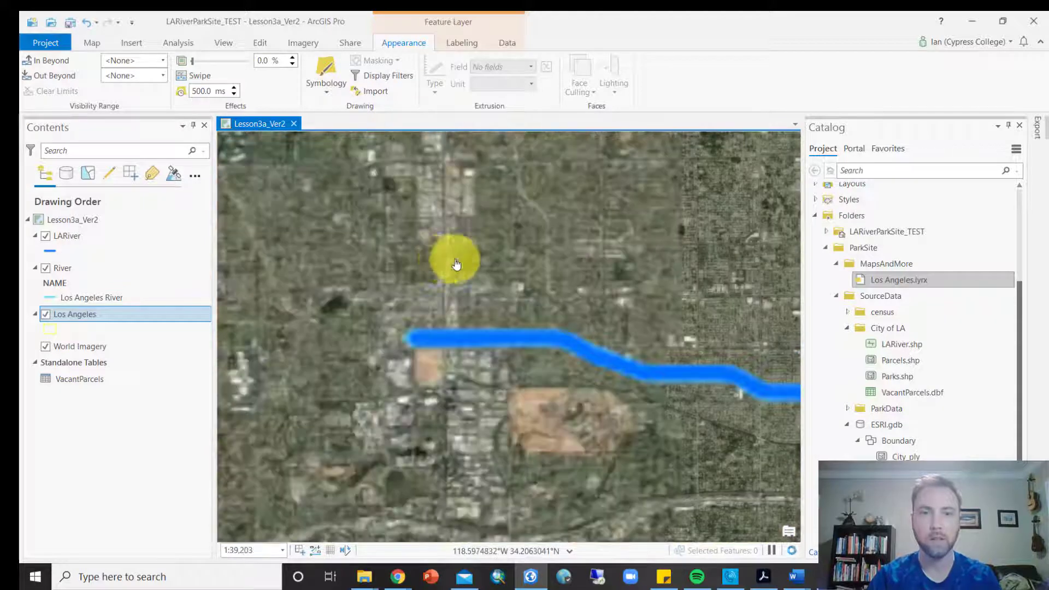
scroll(418, 396, "up", 1)
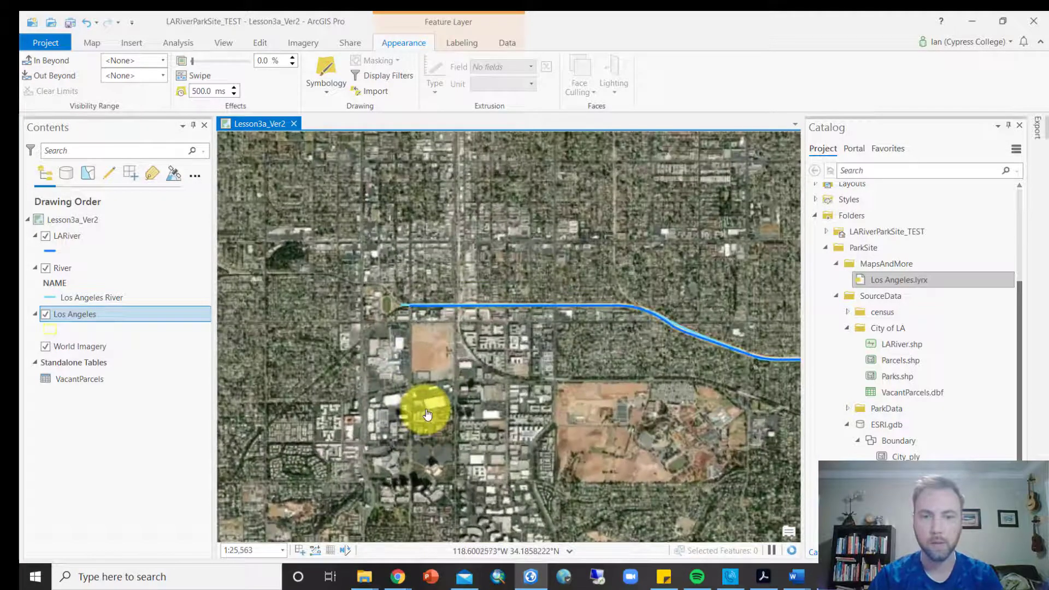
left_click(238, 551)
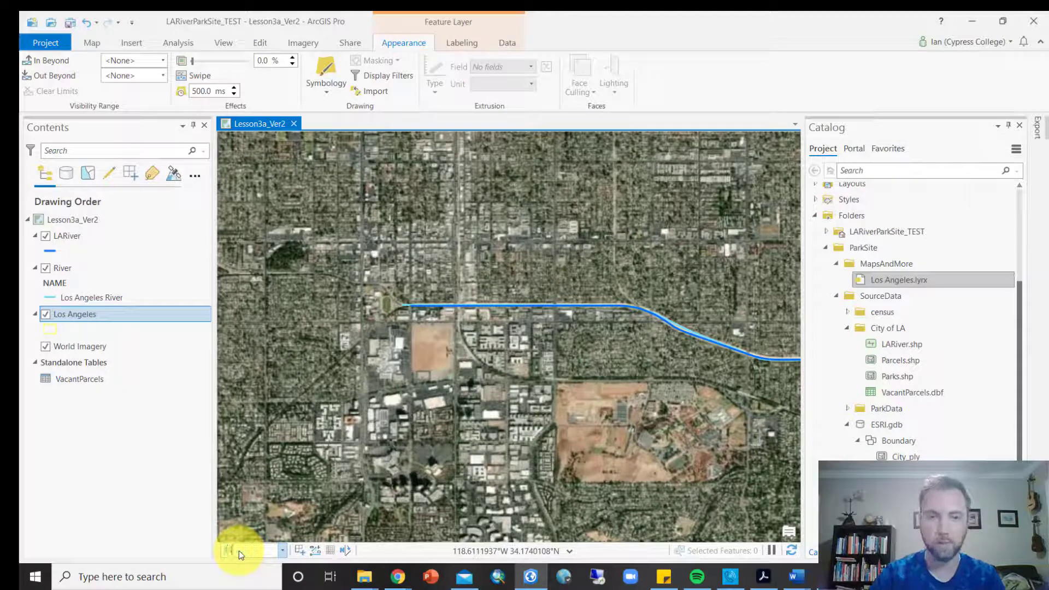
type("24000")
key("Return")
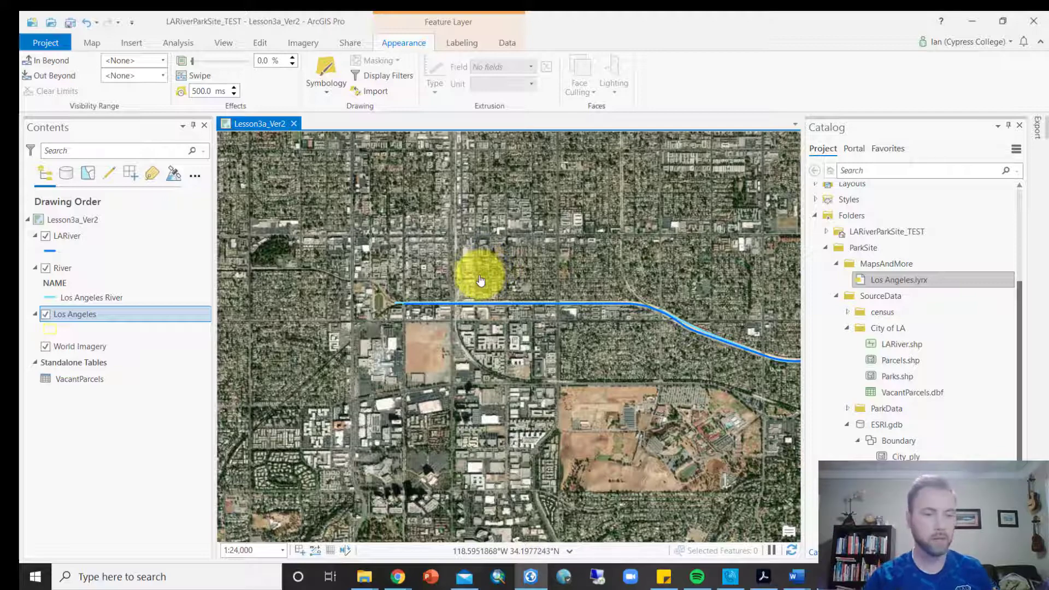
Auto-hide the Catalog and follow the Los Angeles River from its western end to the southern city boundary at 1:24,000
key("q")
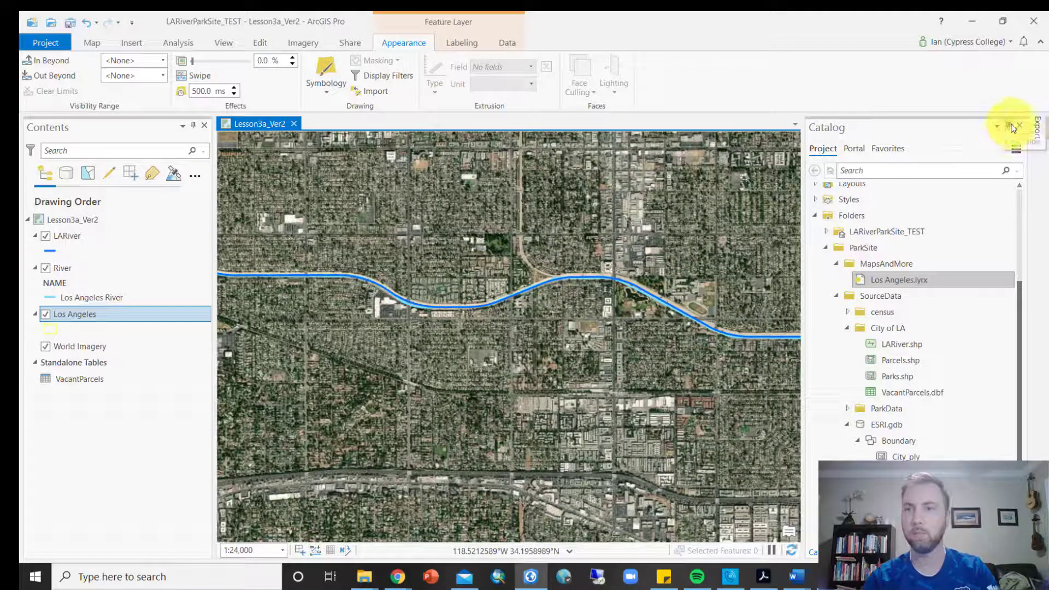
left_click(1010, 125)
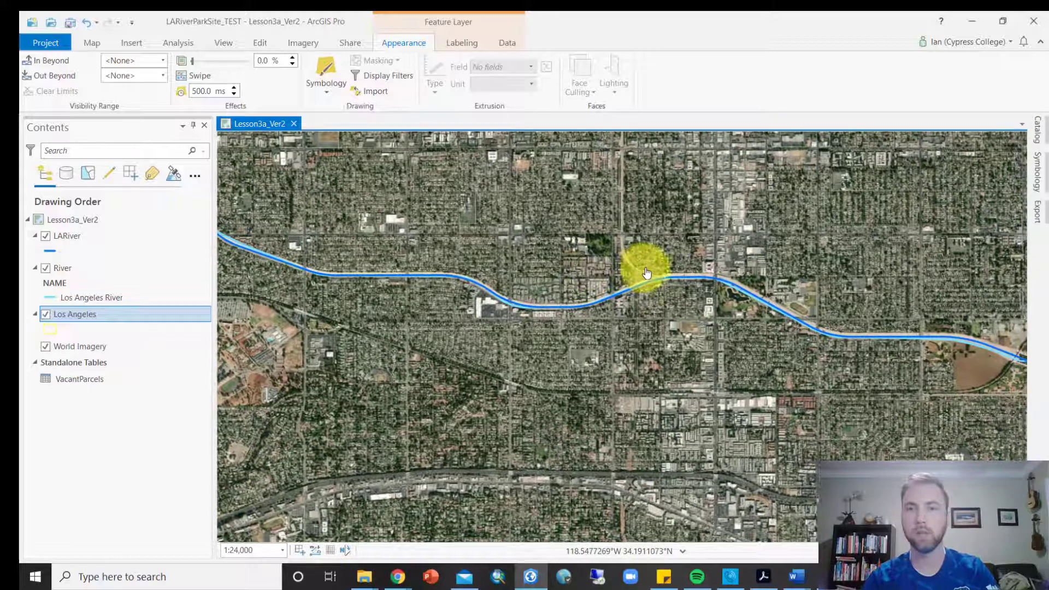
key("q")
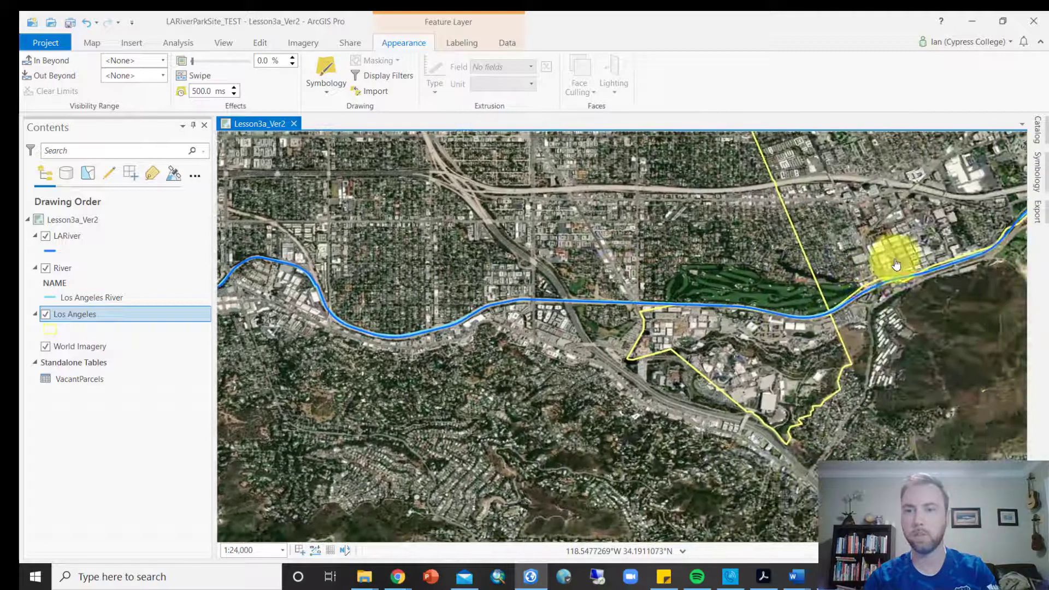
left_click_drag(896, 265, 869, 220)
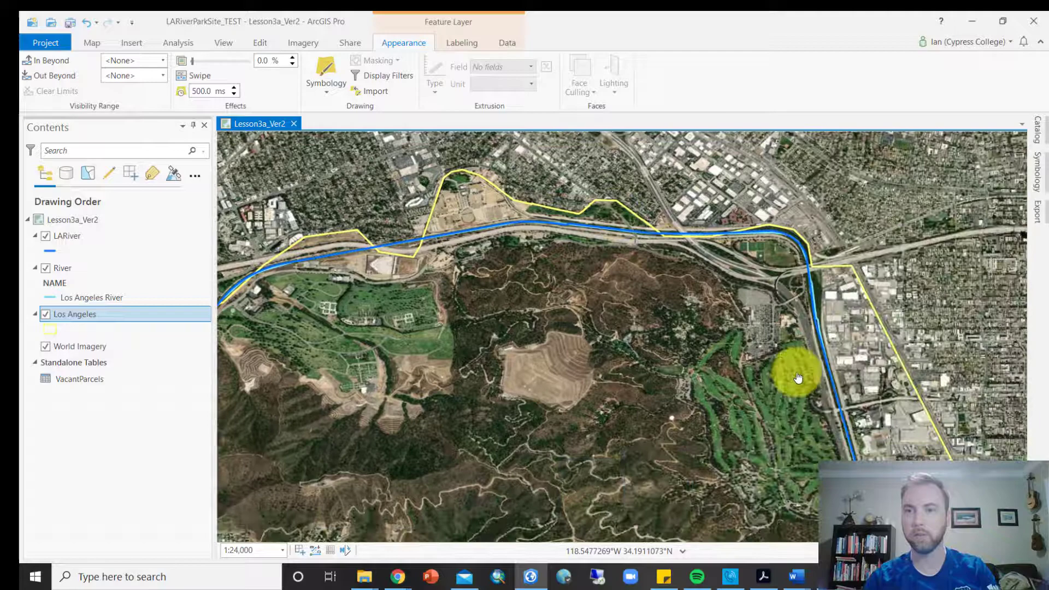
left_click_drag(798, 377, 760, 413)
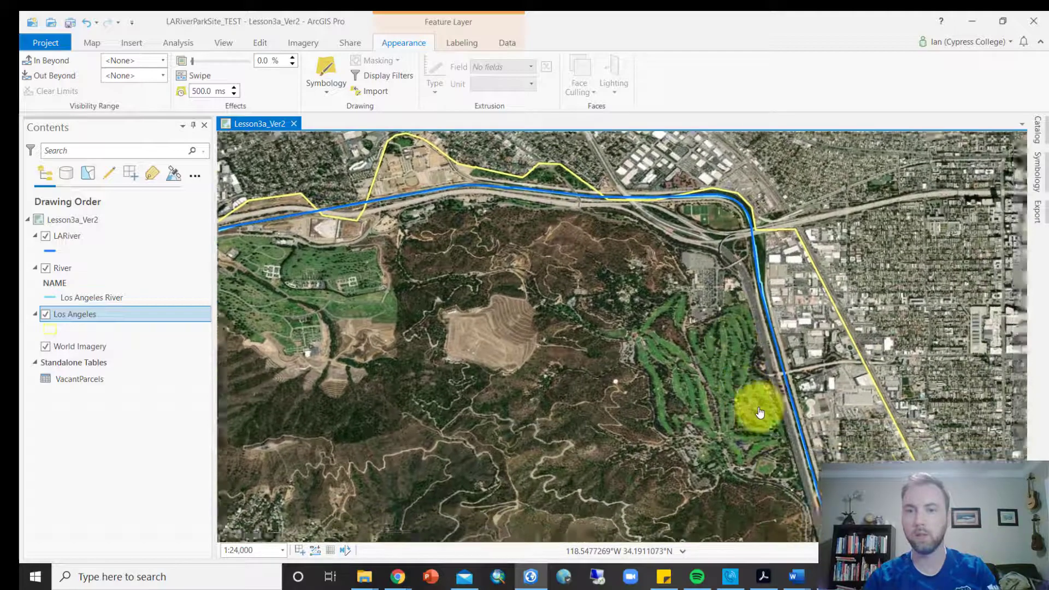
left_click_drag(679, 434, 725, 467)
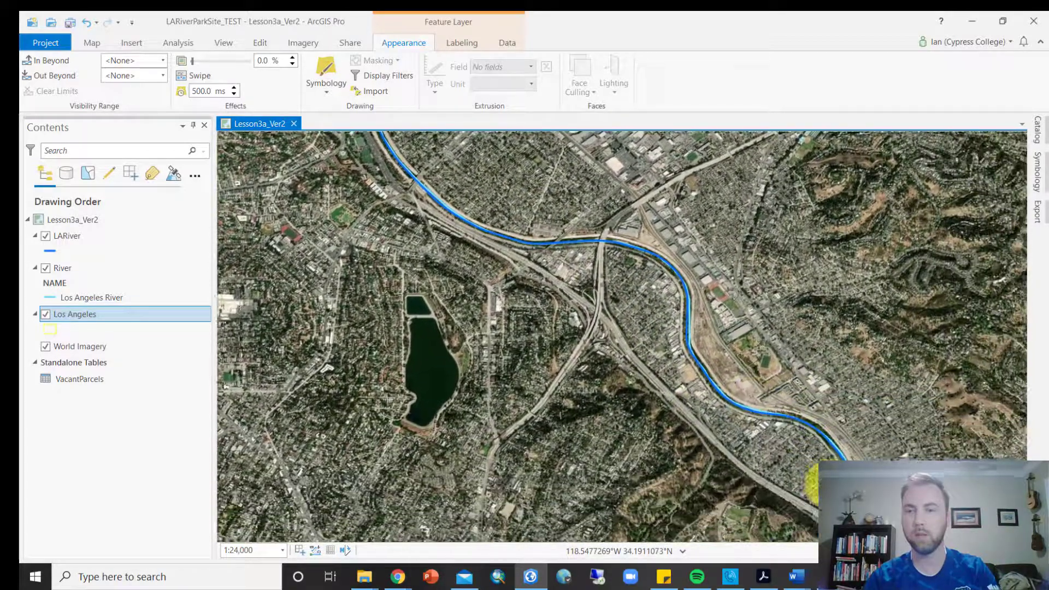
left_click_drag(830, 483, 741, 485)
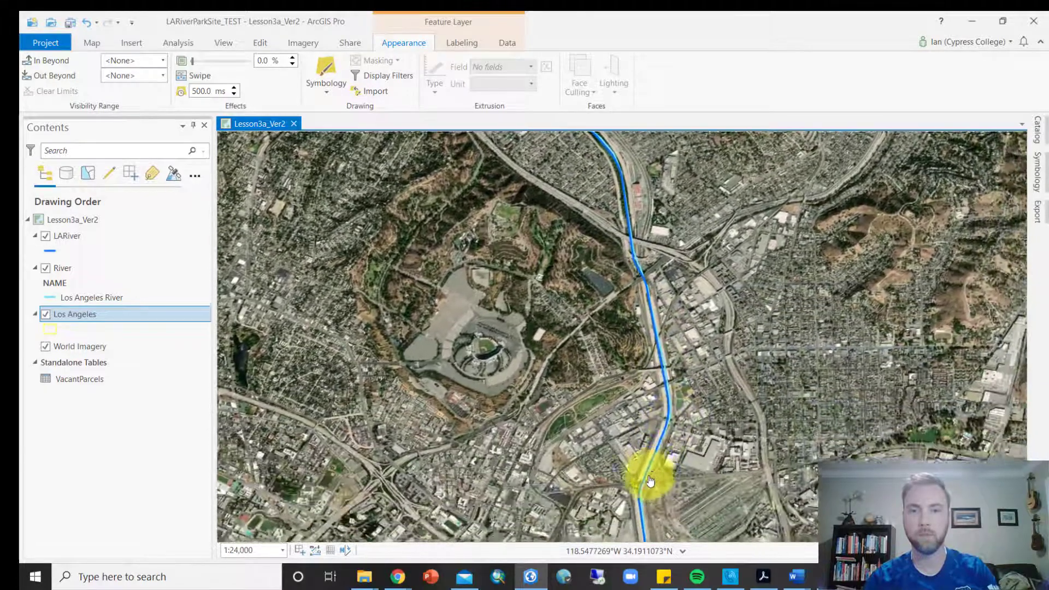
left_click_drag(650, 480, 537, 210)
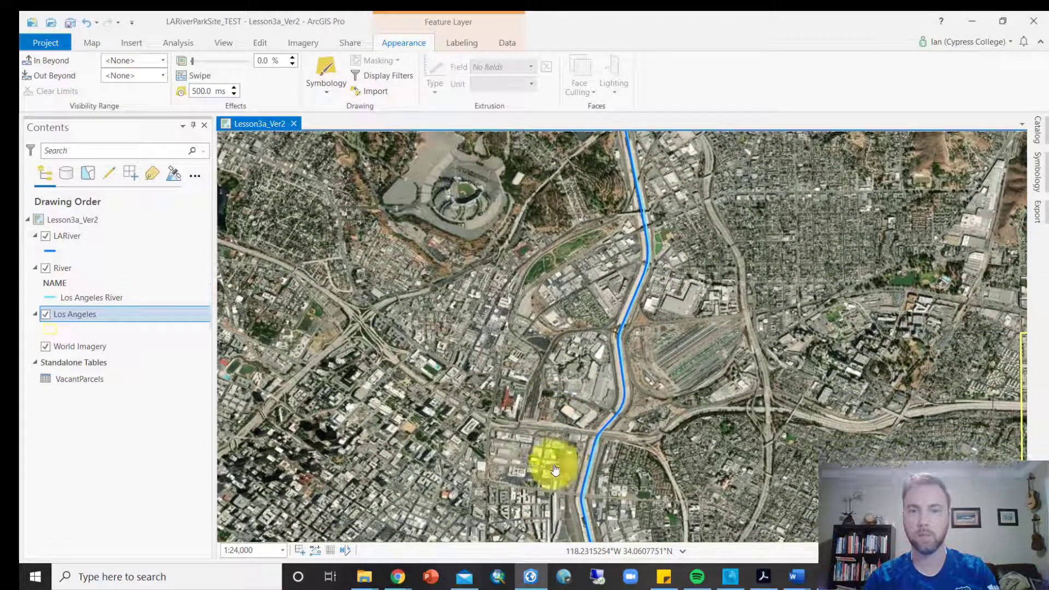
left_click_drag(554, 468, 558, 492)
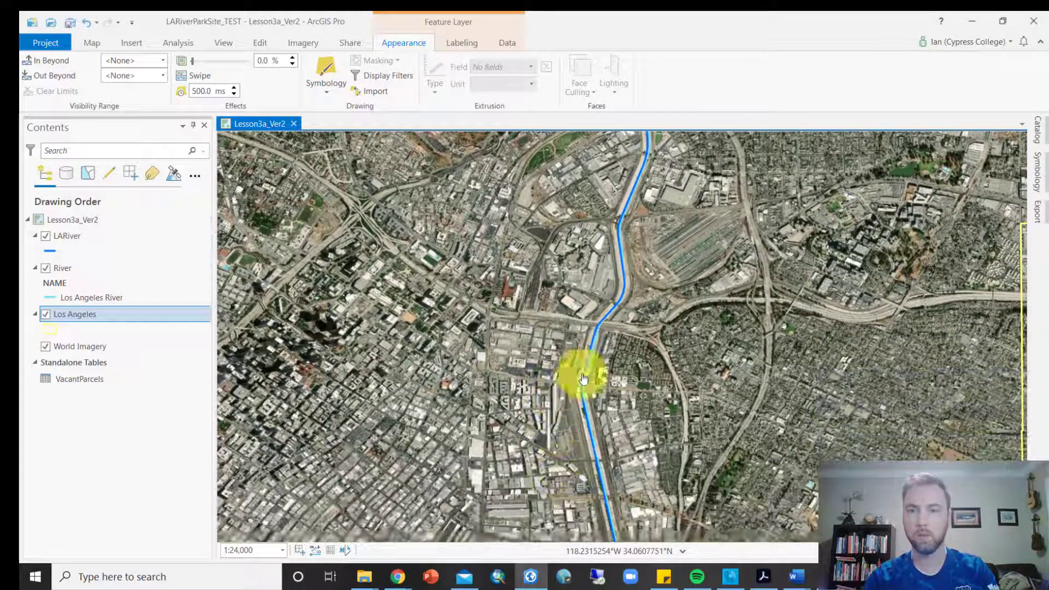
left_click_drag(583, 378, 590, 400)
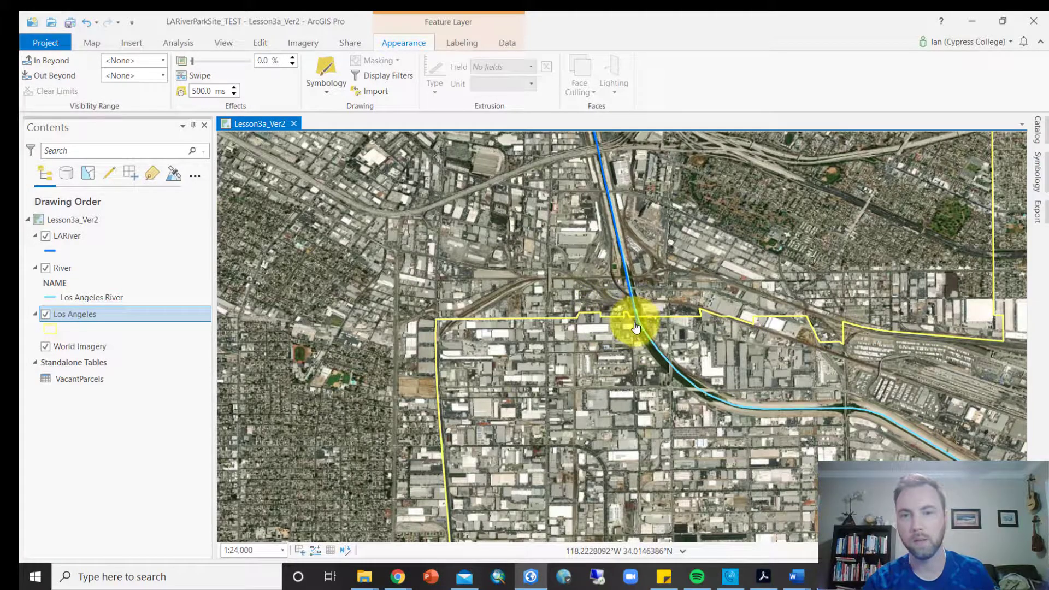
Examine up close where the LARiver line ends relative to the southern Los Angeles boundary
scroll(637, 349, "up", 5)
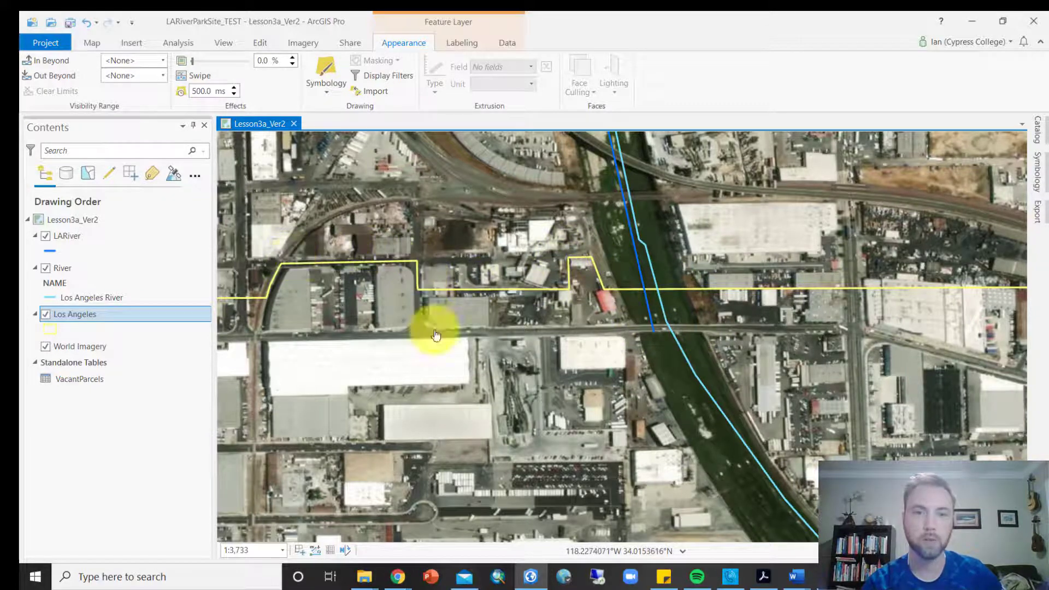
scroll(554, 369, "down", 2)
scroll(596, 350, "down", 2)
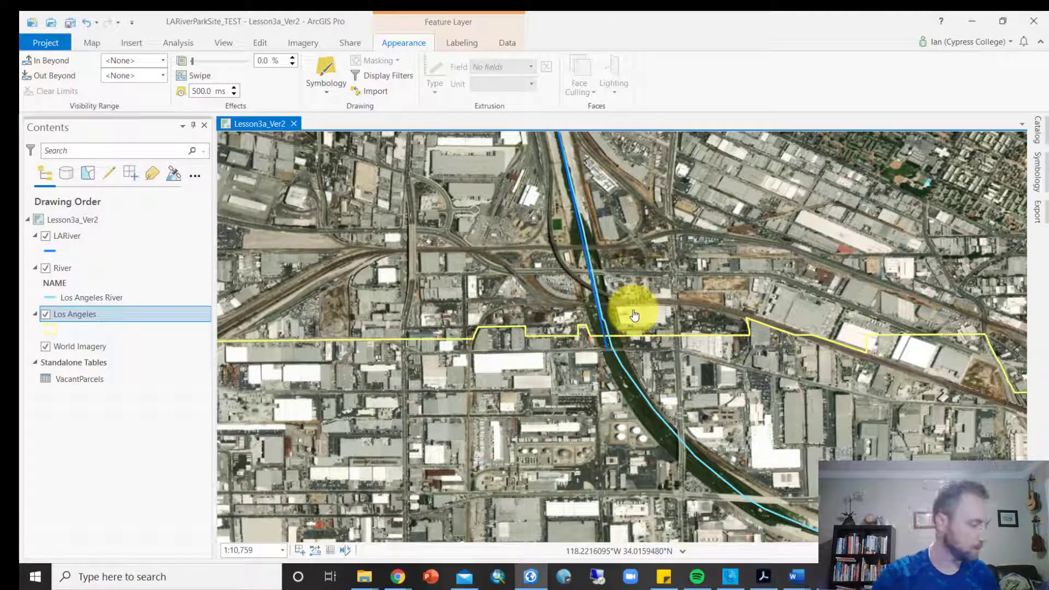
Compare the LARiver and River lines with the river channel in the imagery, following the river upstream from the boundary
scroll(606, 293, "up", 4)
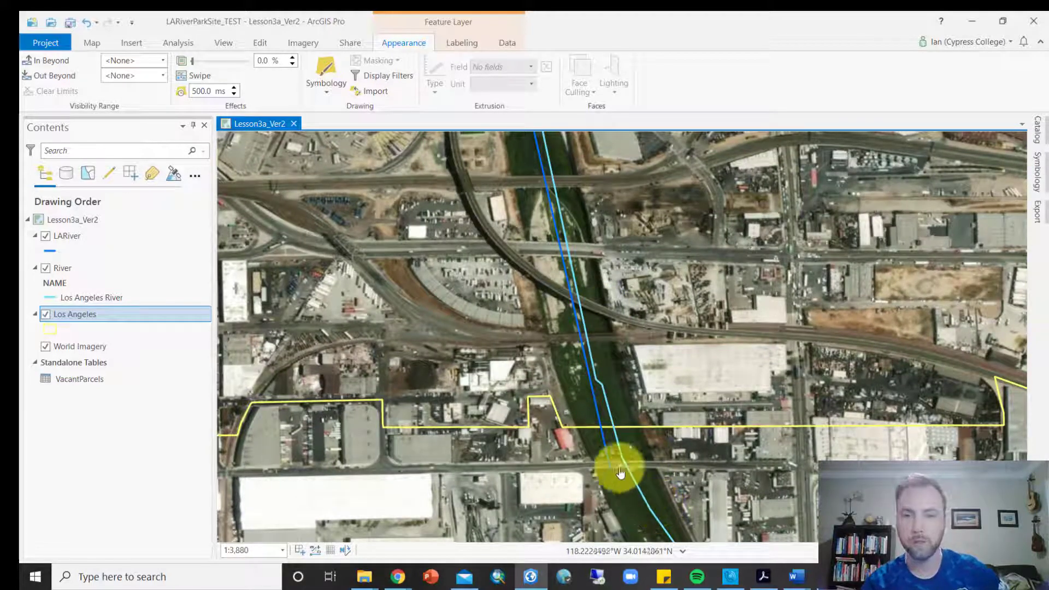
left_click_drag(583, 229, 592, 419)
left_click_drag(573, 255, 573, 459)
left_click_drag(552, 290, 567, 446)
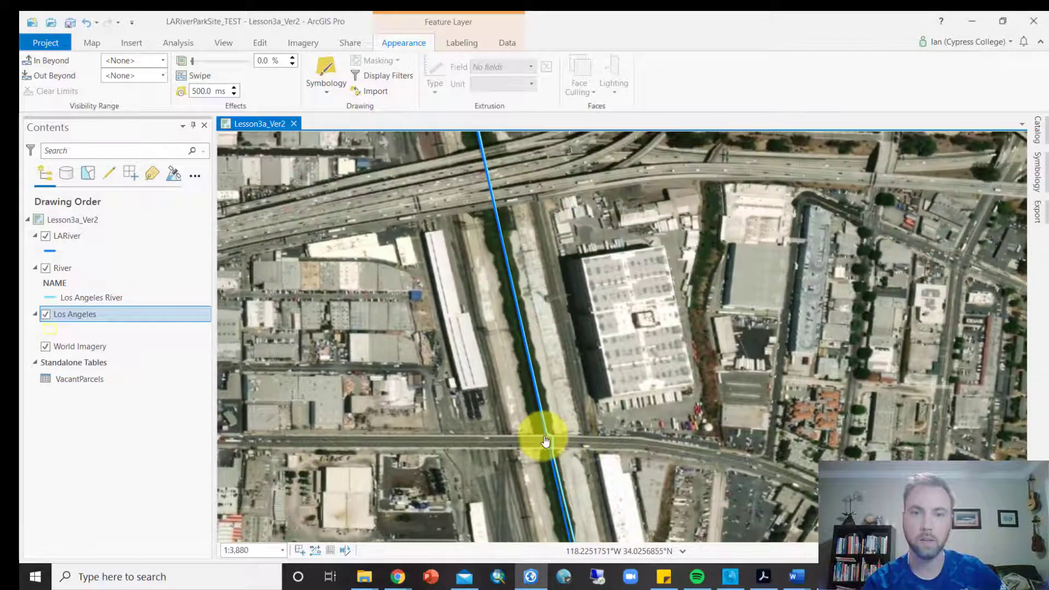
scroll(547, 464, "up", 5)
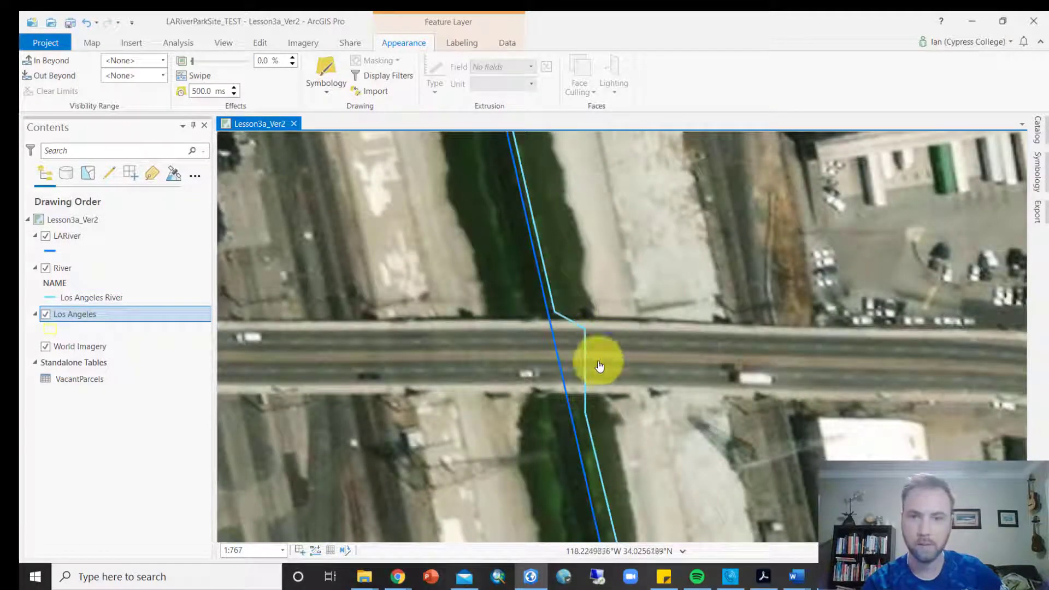
scroll(577, 356, "down", 5)
left_click_drag(553, 265, 557, 433)
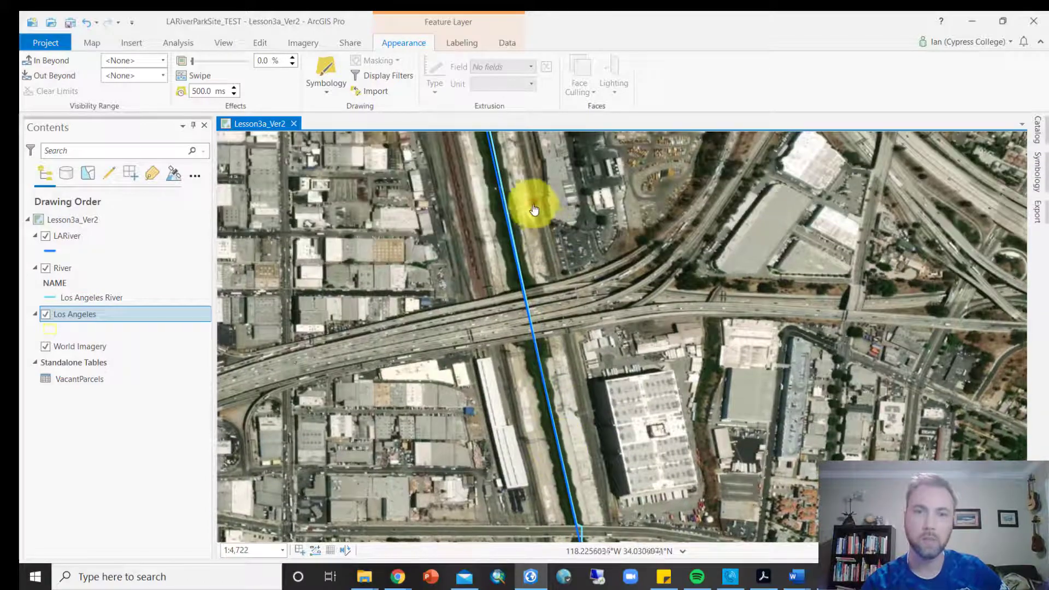
left_click_drag(527, 206, 550, 446)
left_click_drag(473, 241, 519, 487)
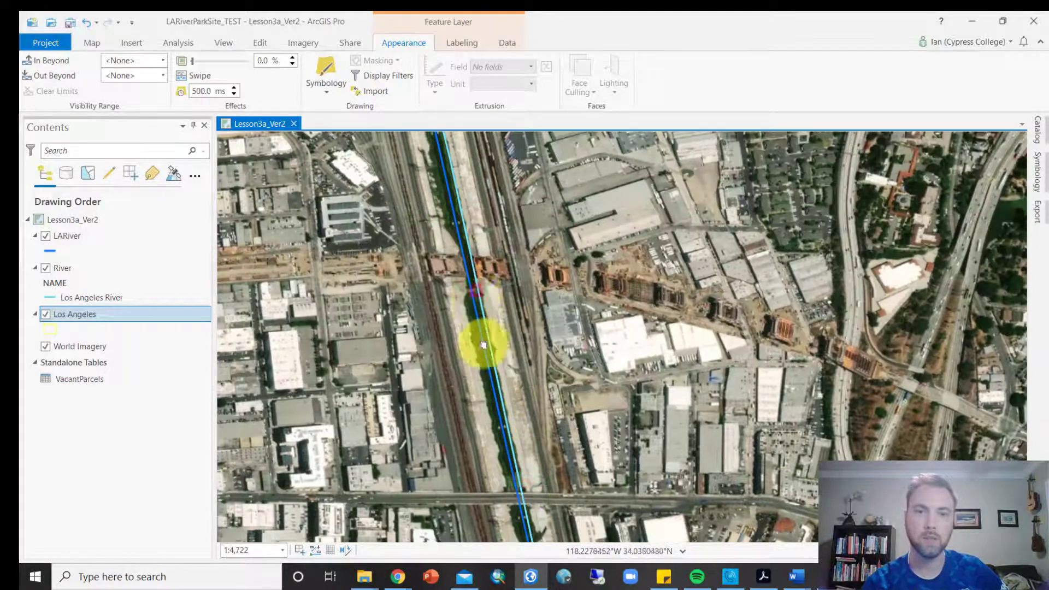
left_click_drag(484, 344, 522, 444)
left_click_drag(421, 206, 472, 376)
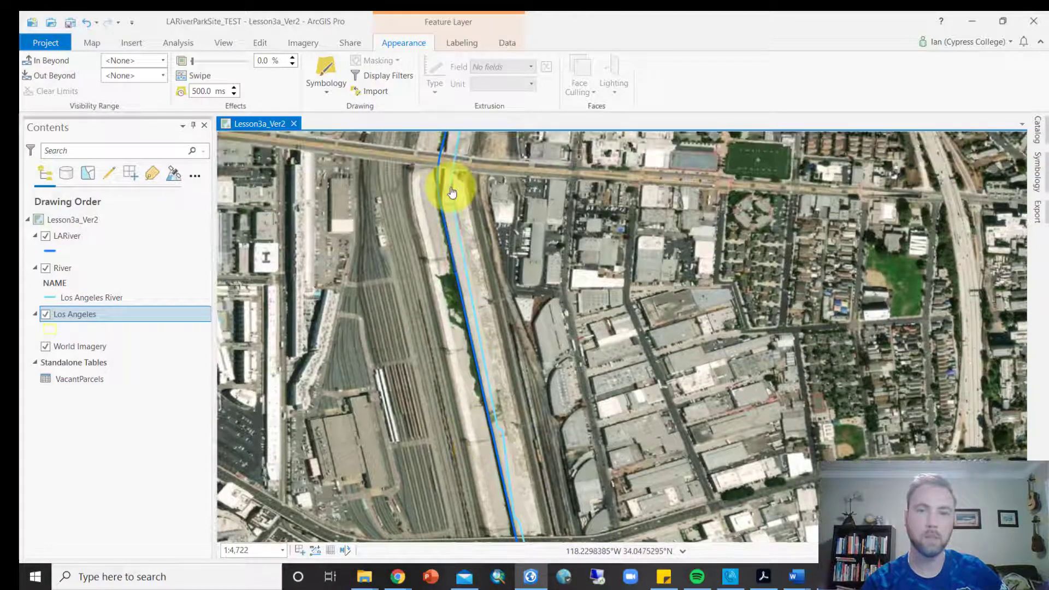
left_click_drag(452, 182, 476, 338)
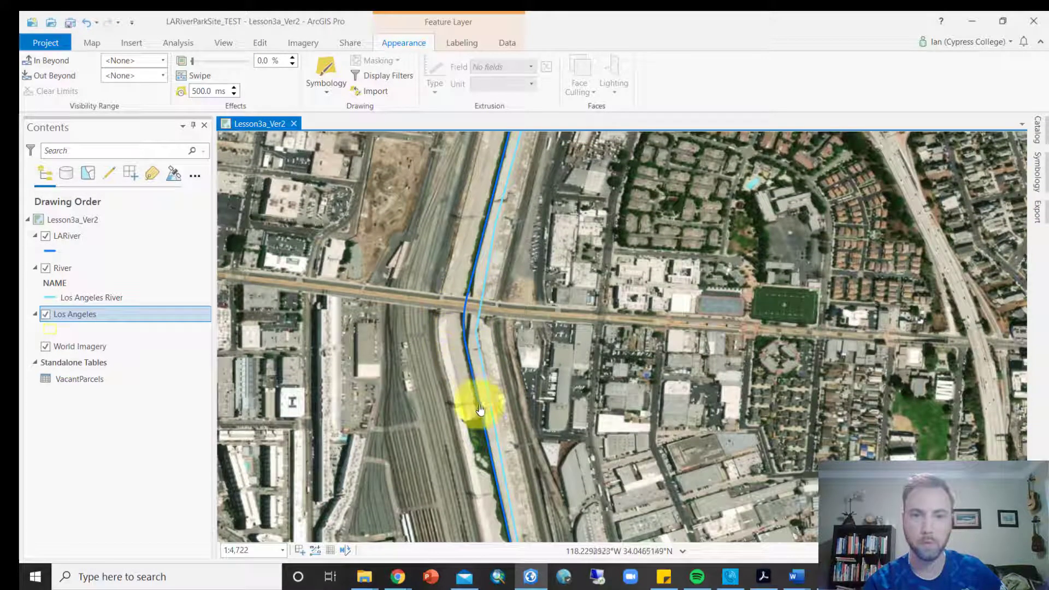
left_click_drag(478, 275, 422, 469)
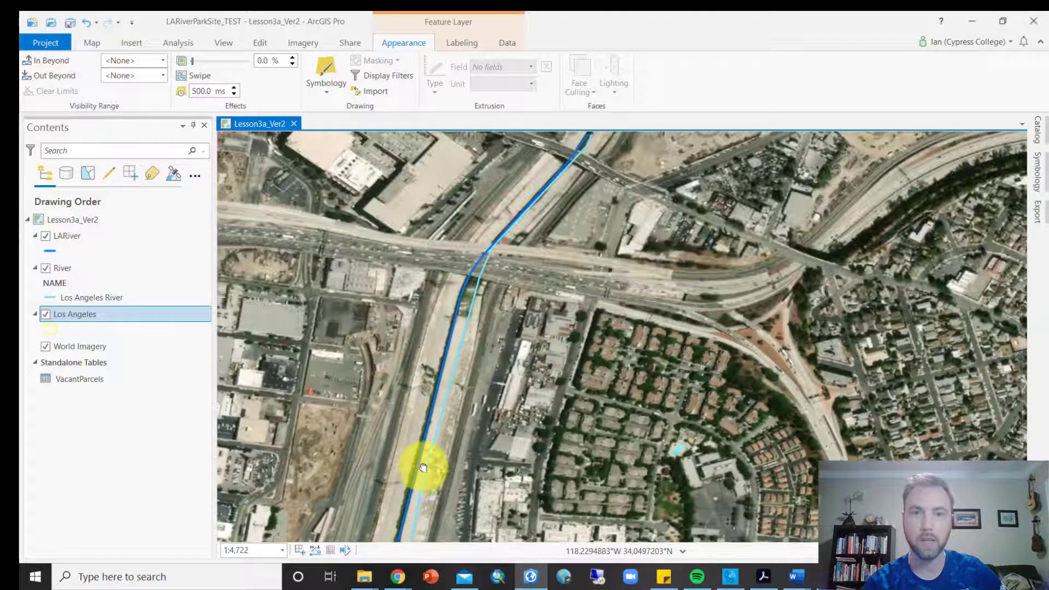
left_click_drag(477, 261, 460, 496)
left_click_drag(515, 284, 508, 448)
left_click_drag(493, 259, 493, 462)
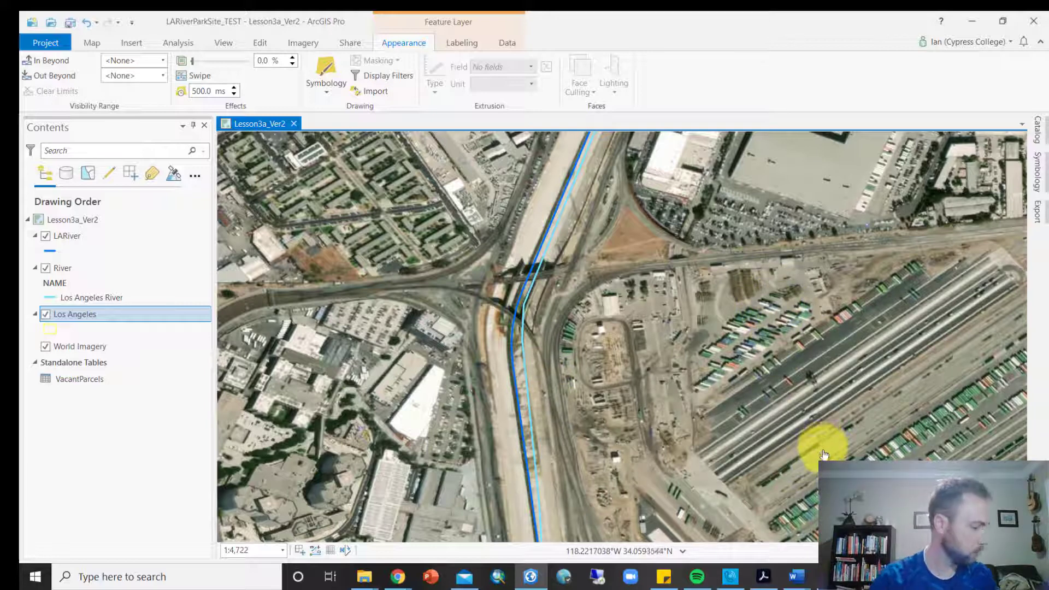
In the Word data requirements table, enter LARiver as the dataset and dissolve as the preparation for "near LA River"
mouse_move(793, 584)
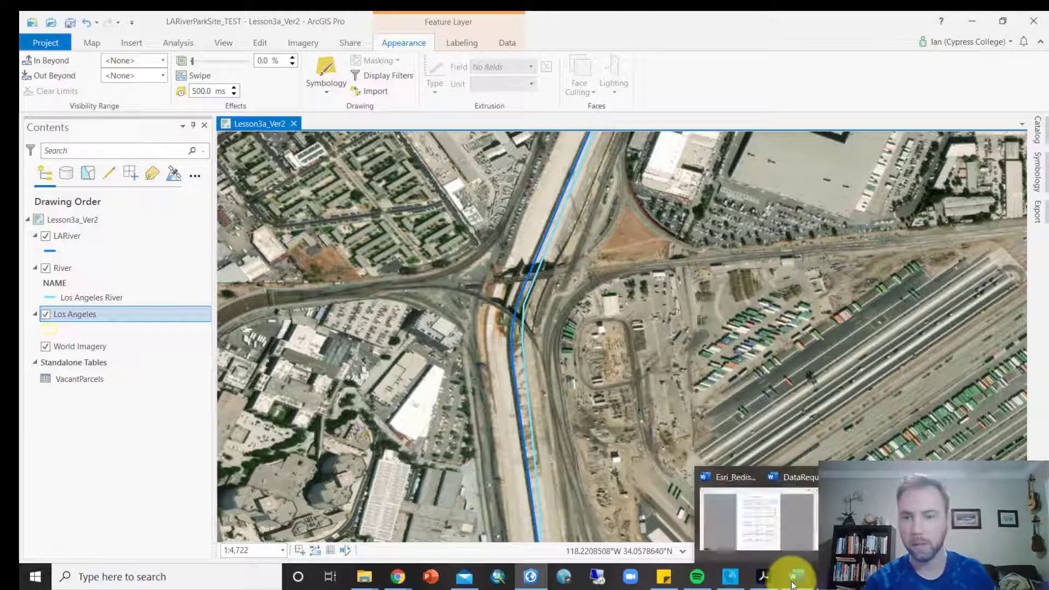
left_click(798, 514)
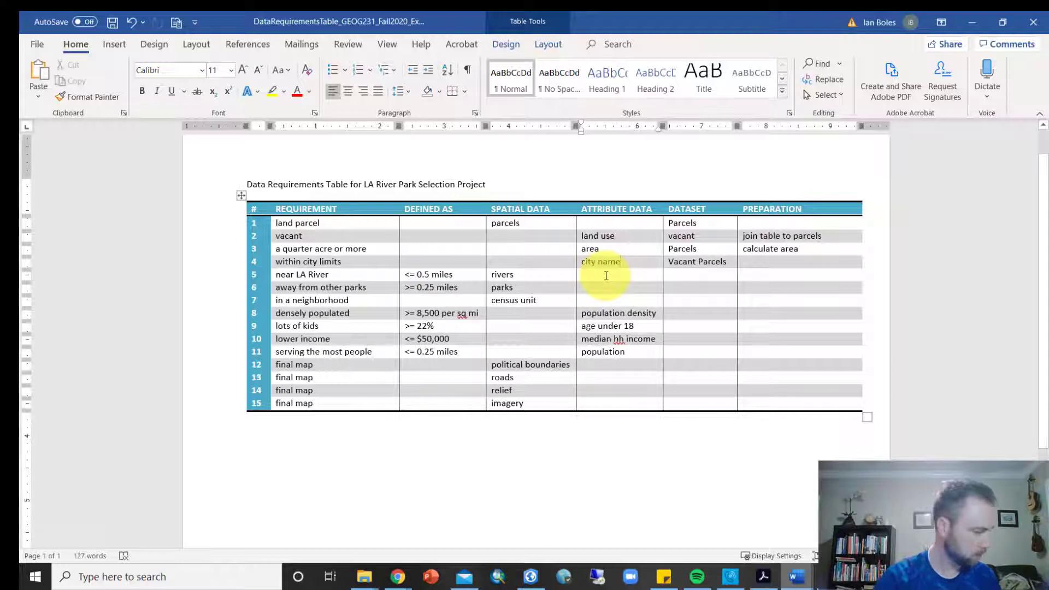
left_click(690, 275)
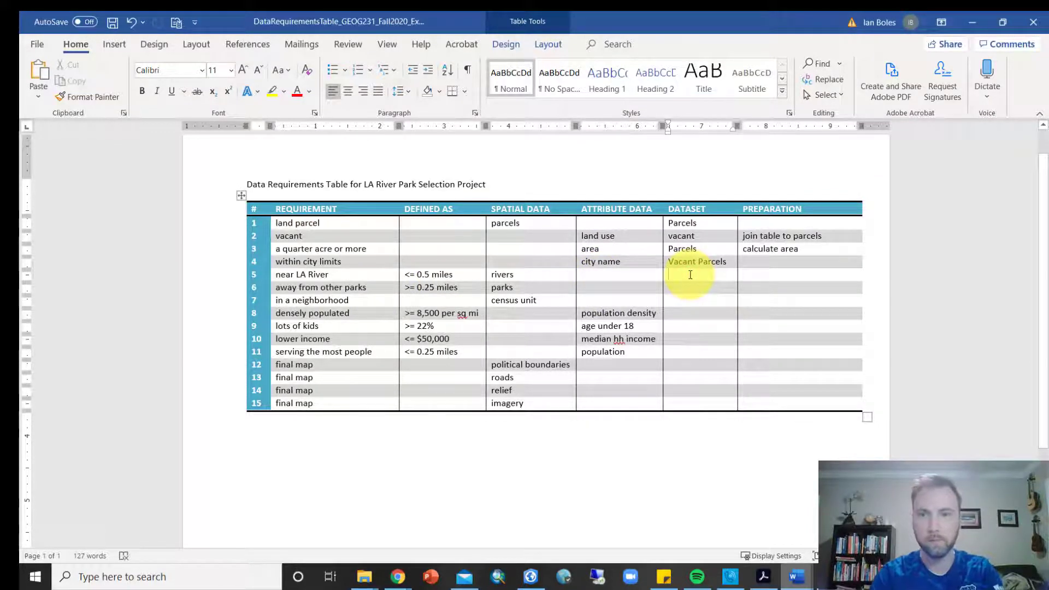
type("LARiver")
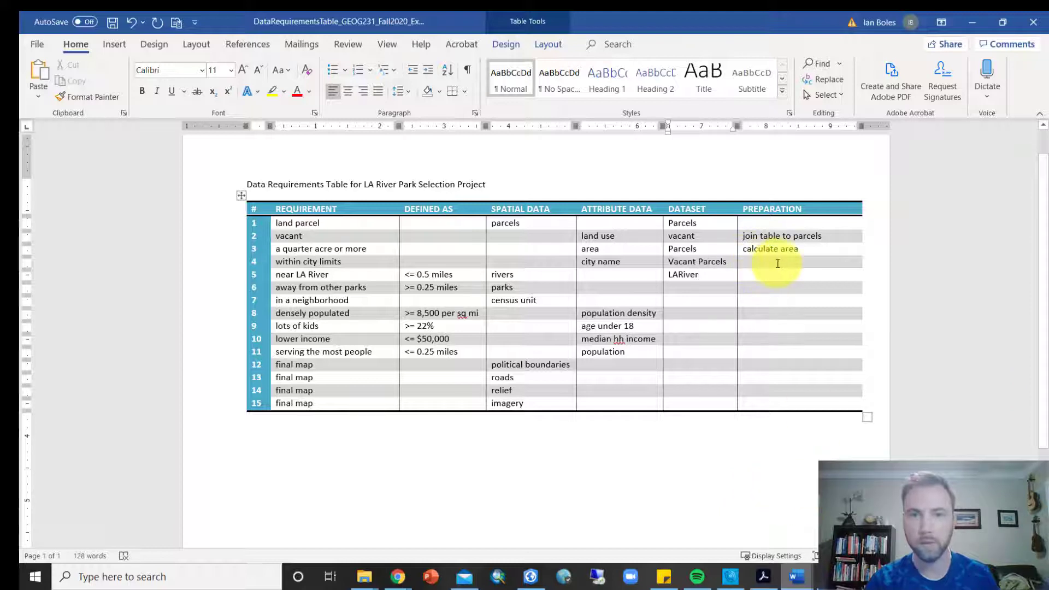
left_click(801, 273)
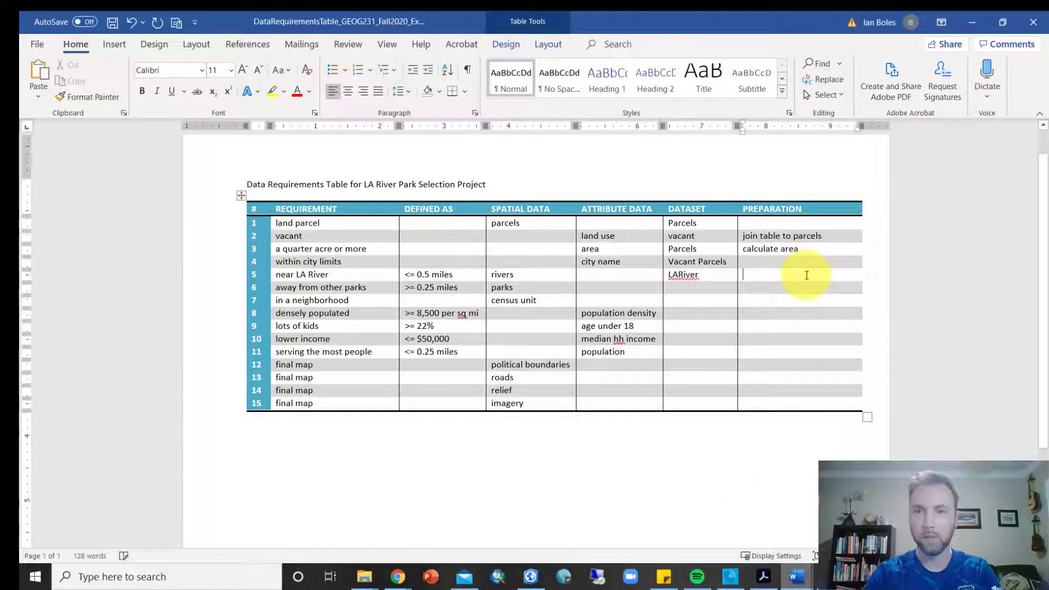
type("dissolve")
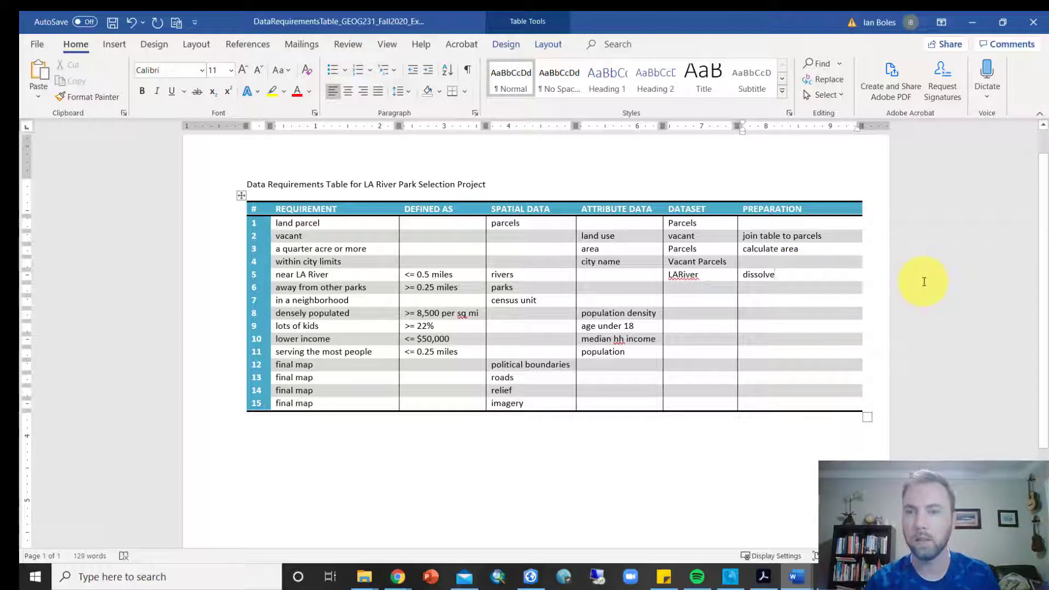
left_click(923, 282)
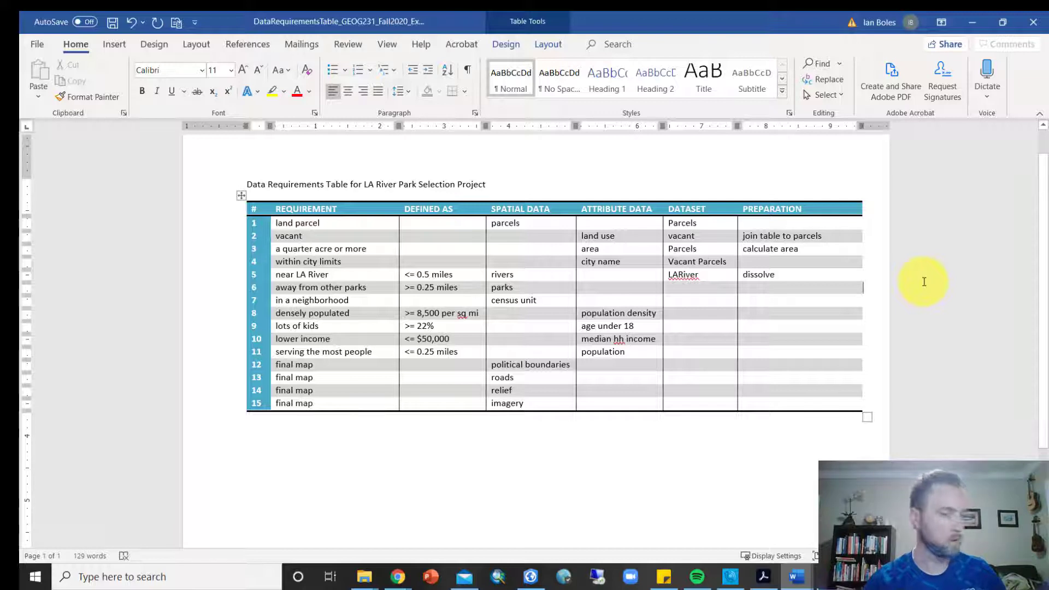
Open the DataRequirementsTable_GEOG231_Fall2020 Word document from the MapsAndMore folder in File Explorer
mouse_move(531, 578)
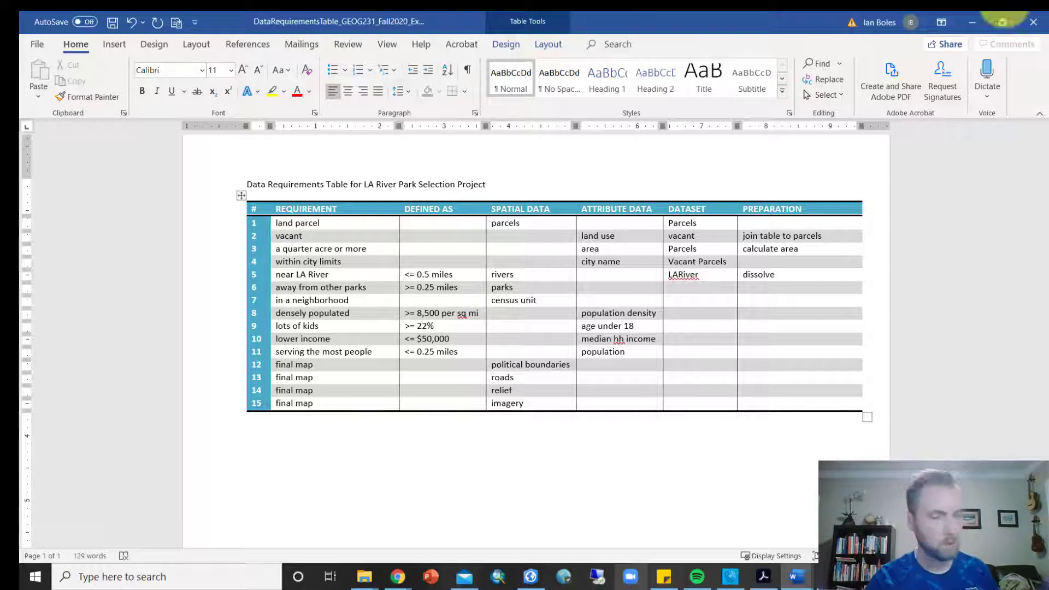
left_click(360, 583)
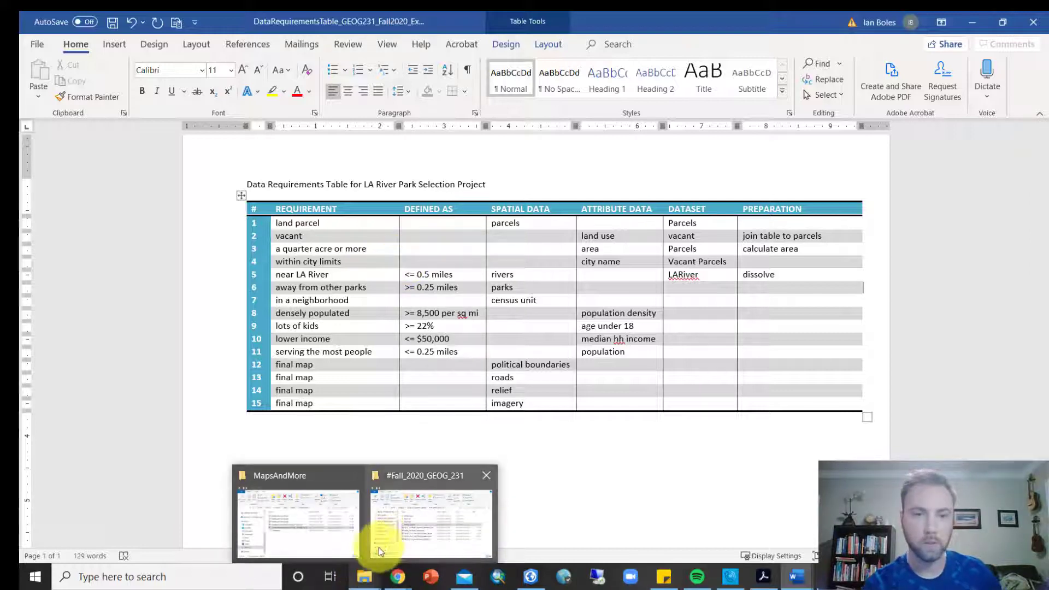
mouse_move(306, 523)
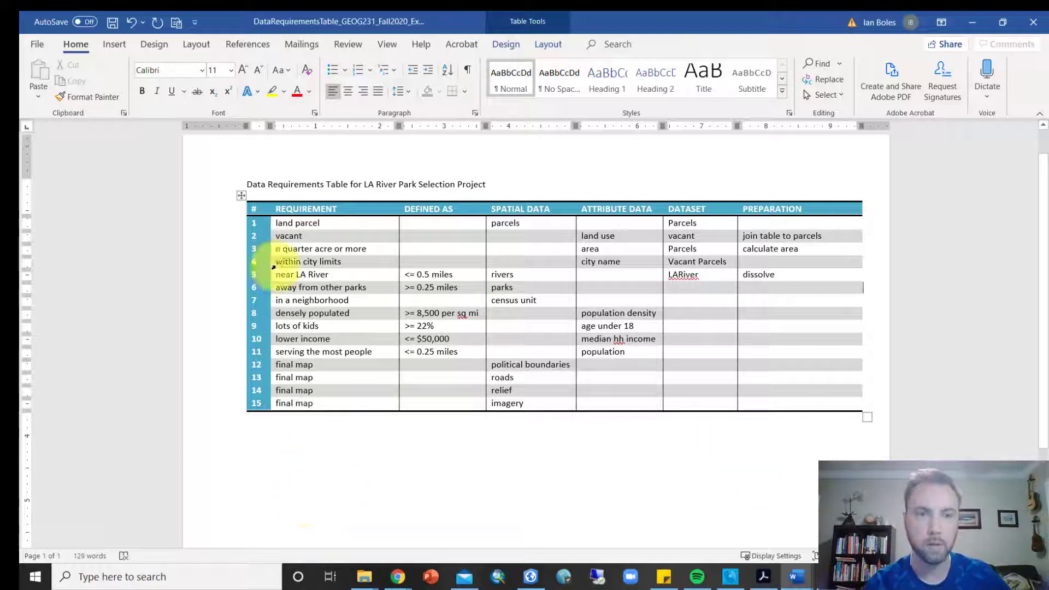
mouse_move(364, 577)
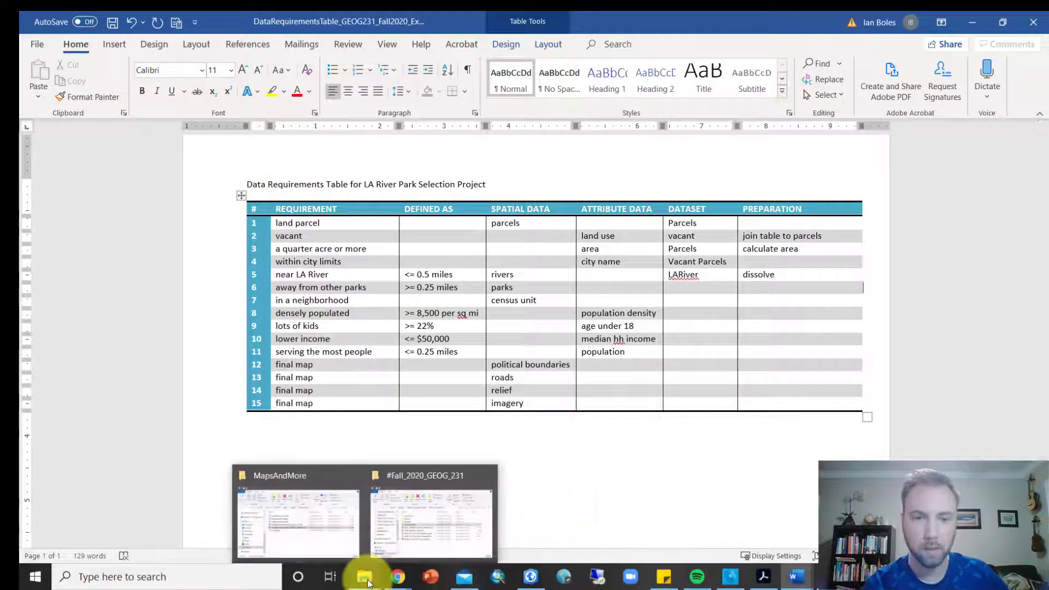
left_click(394, 553)
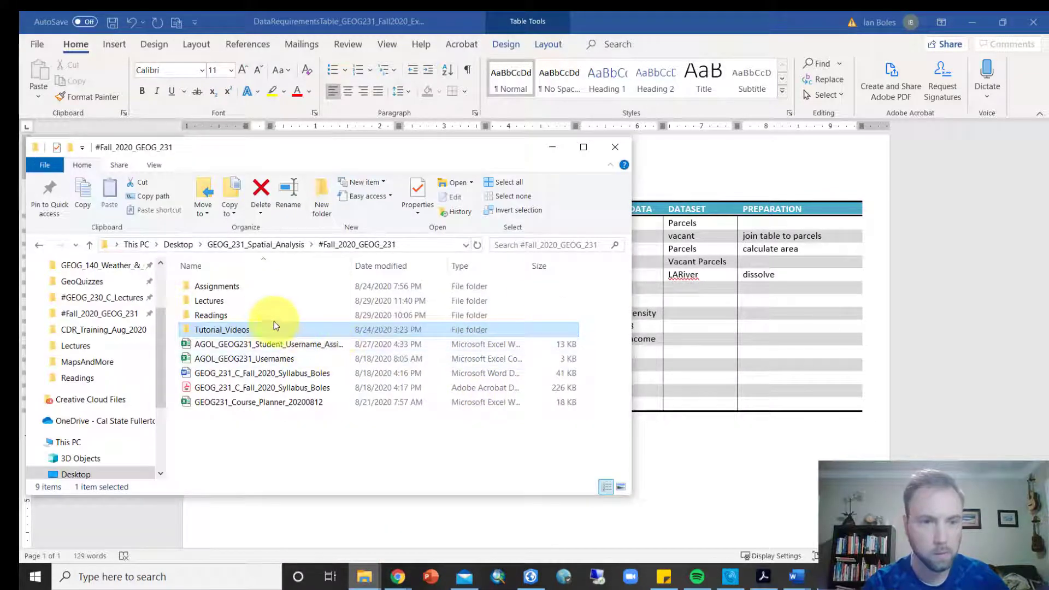
left_click(364, 576)
left_click(320, 529)
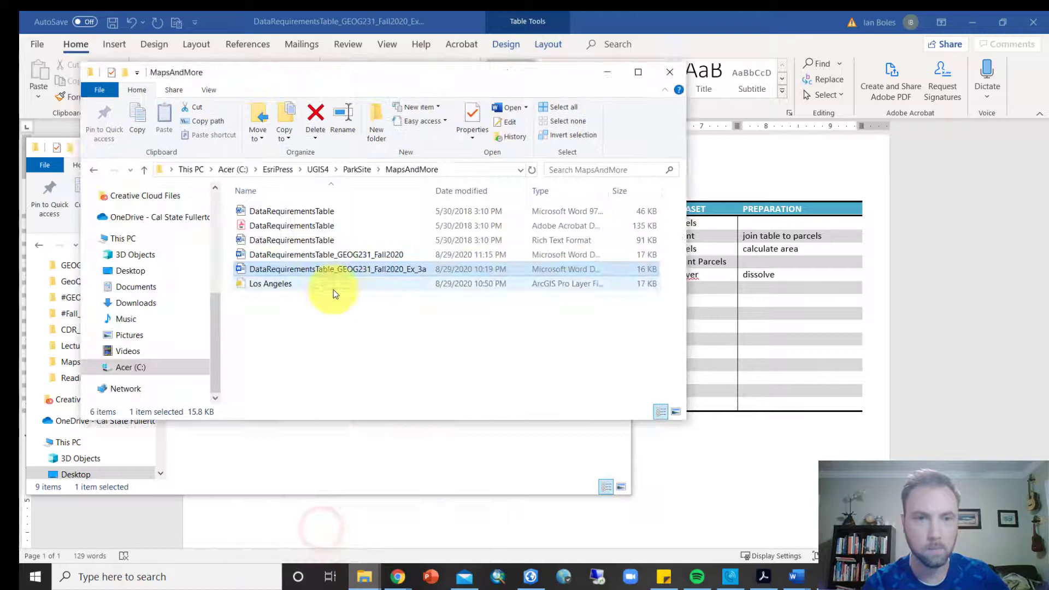
left_click(325, 254)
double_click(326, 254)
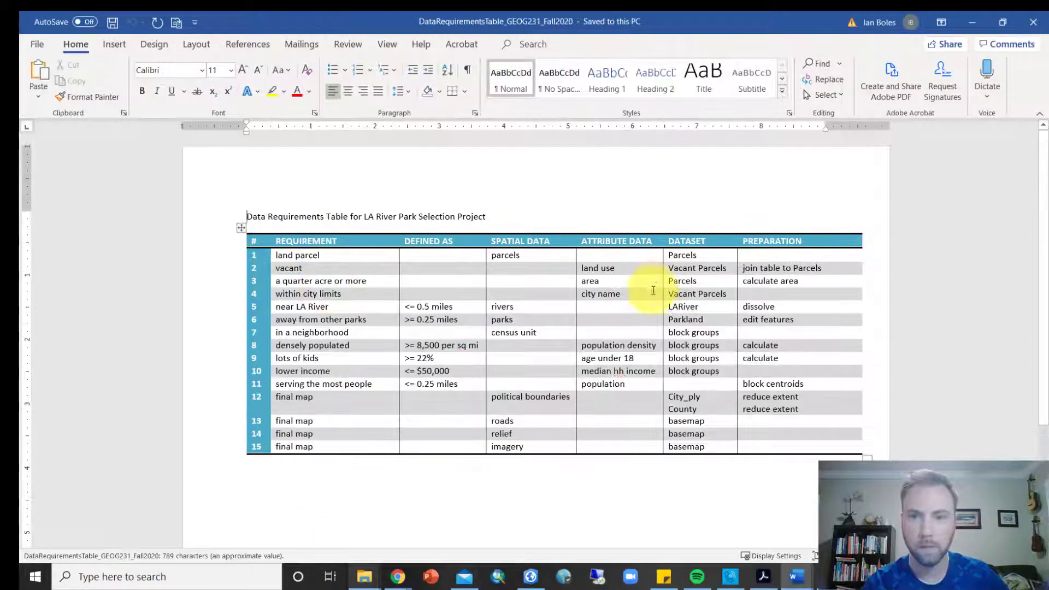
Review the filled-in dataset and preparation entries in the Fall2020 reference table and close that document
scroll(841, 363, "down", 1)
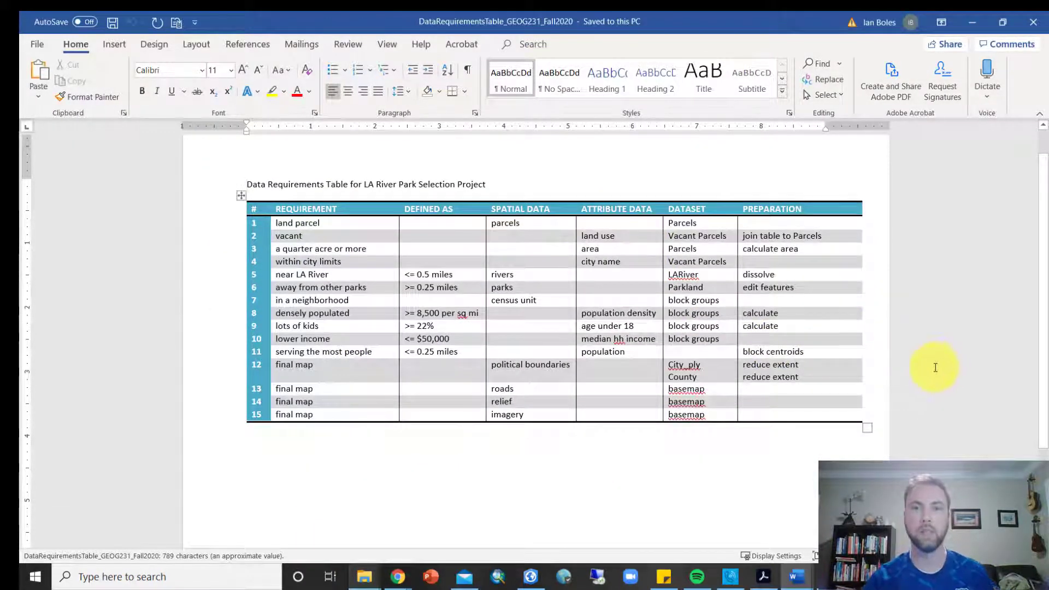
scroll(499, 376, "up", 1)
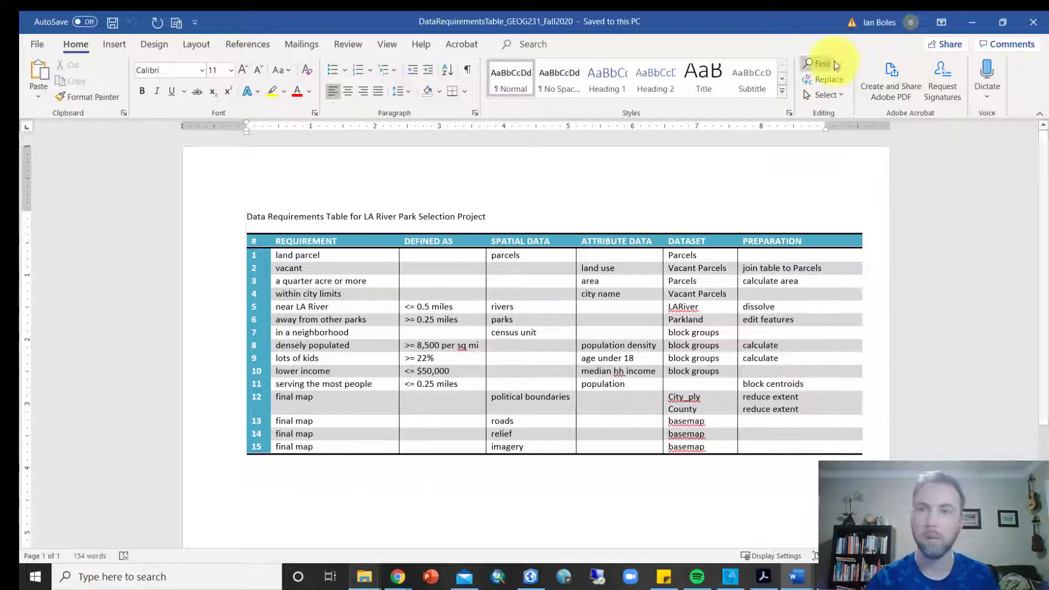
left_click(1033, 23)
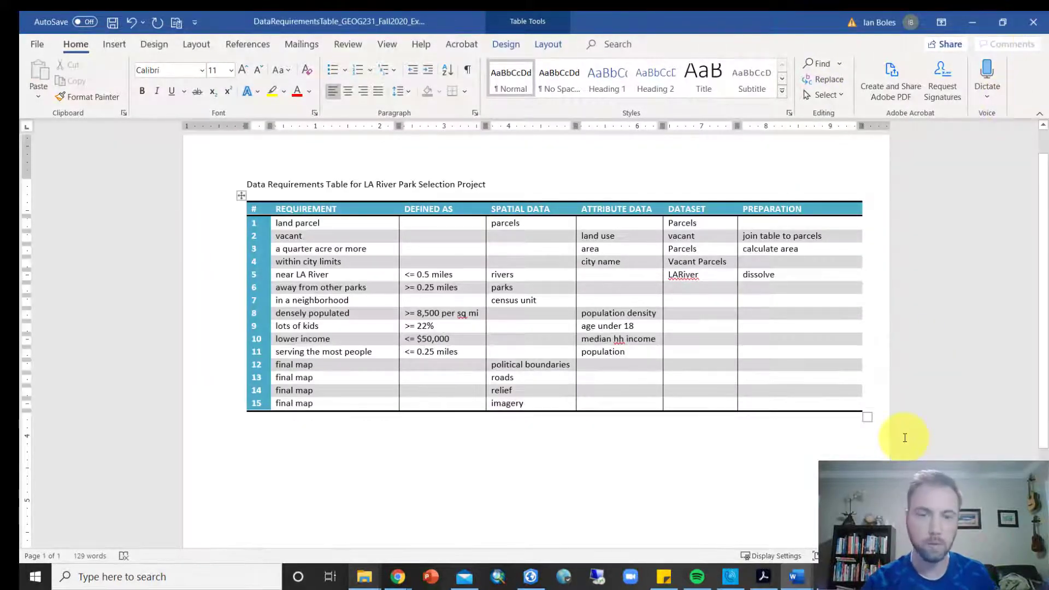